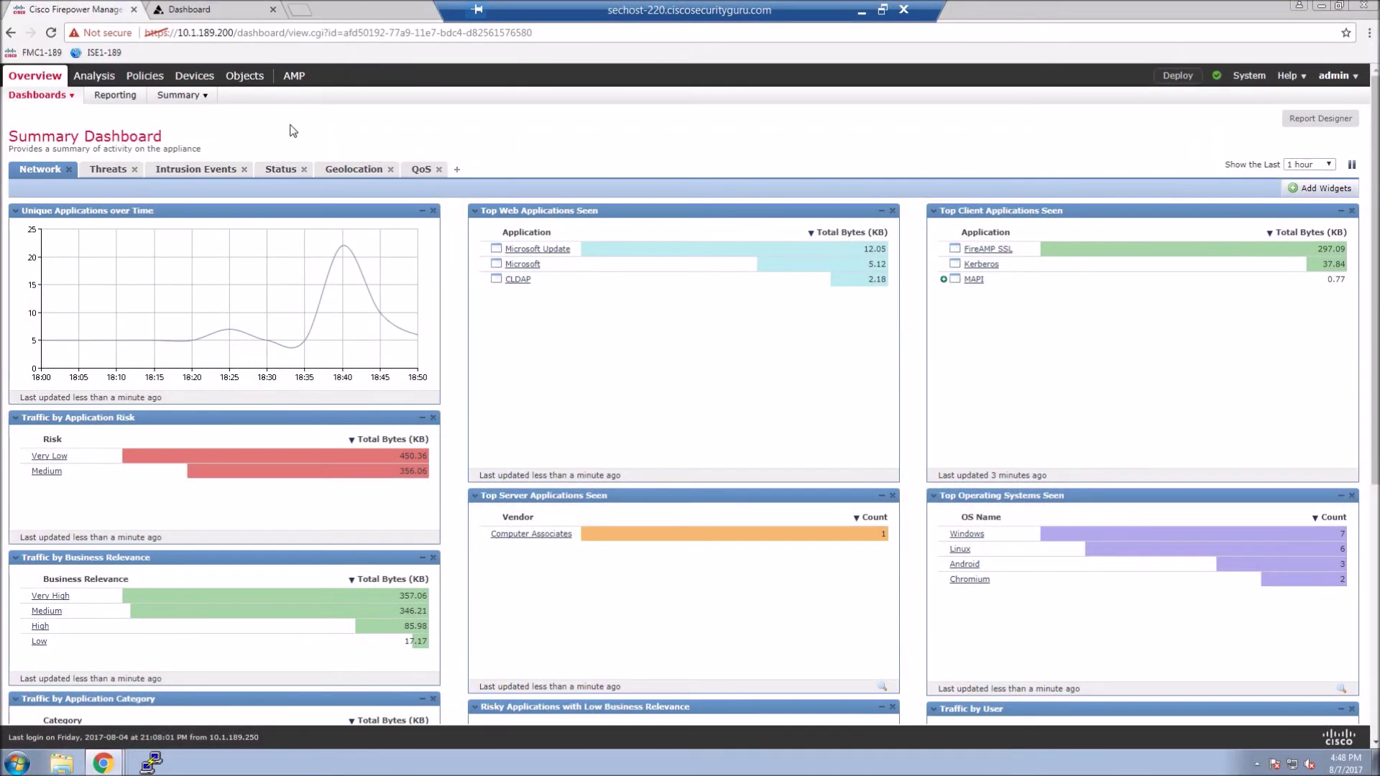
Open AMP Management and begin adding a new AMP cloud connection
{"action": "left_click", "coordinate": [291, 80]}
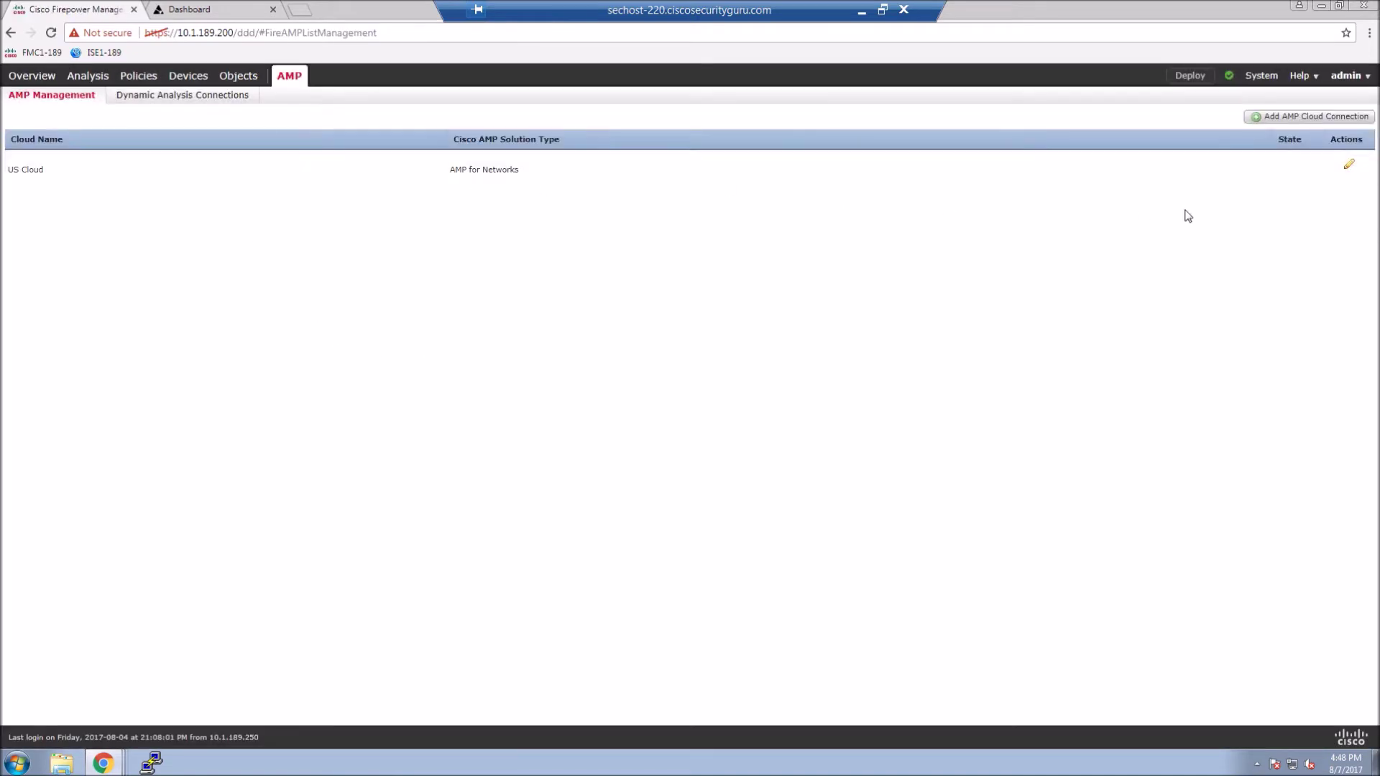
{"action": "left_click", "coordinate": [1332, 122]}
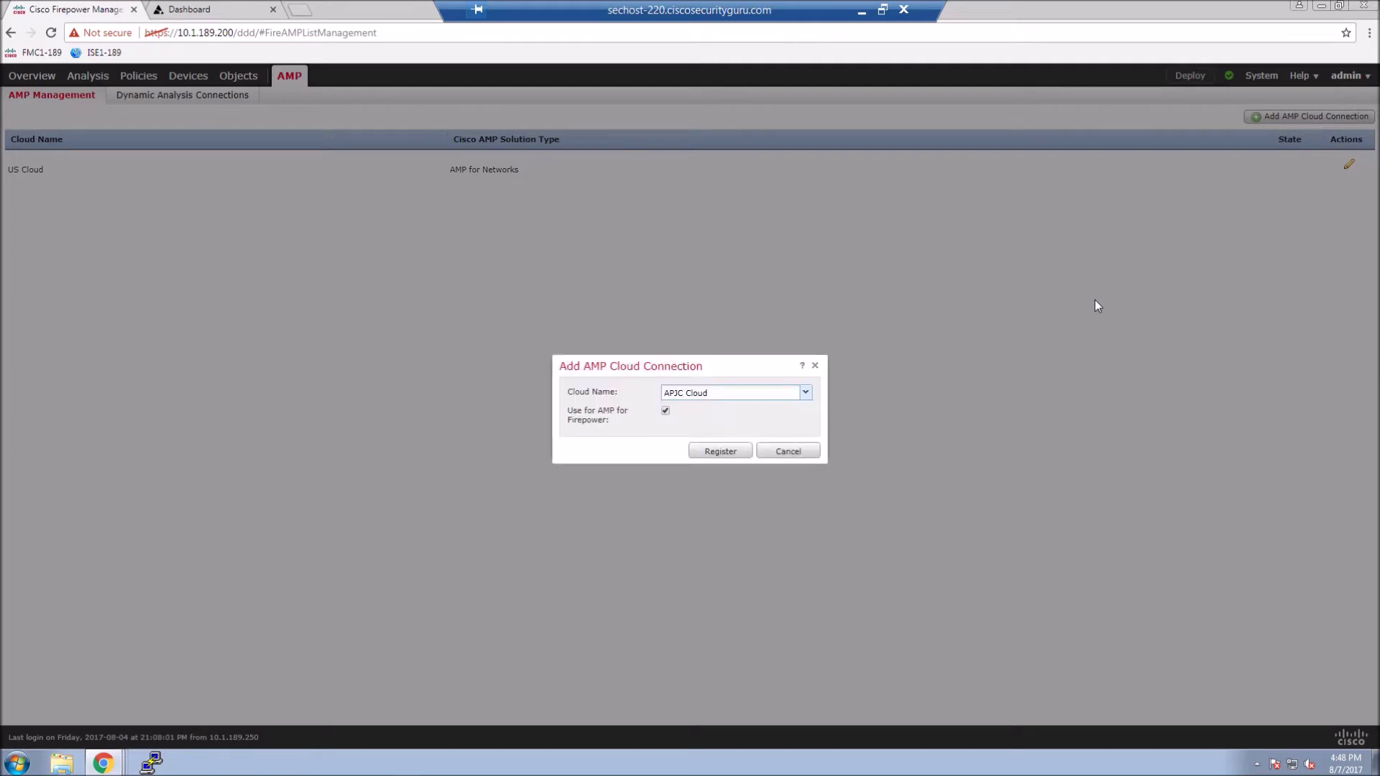
Register a new US Cloud AMP connection and allow redirection to finish registration
{"action": "left_click", "coordinate": [744, 399]}
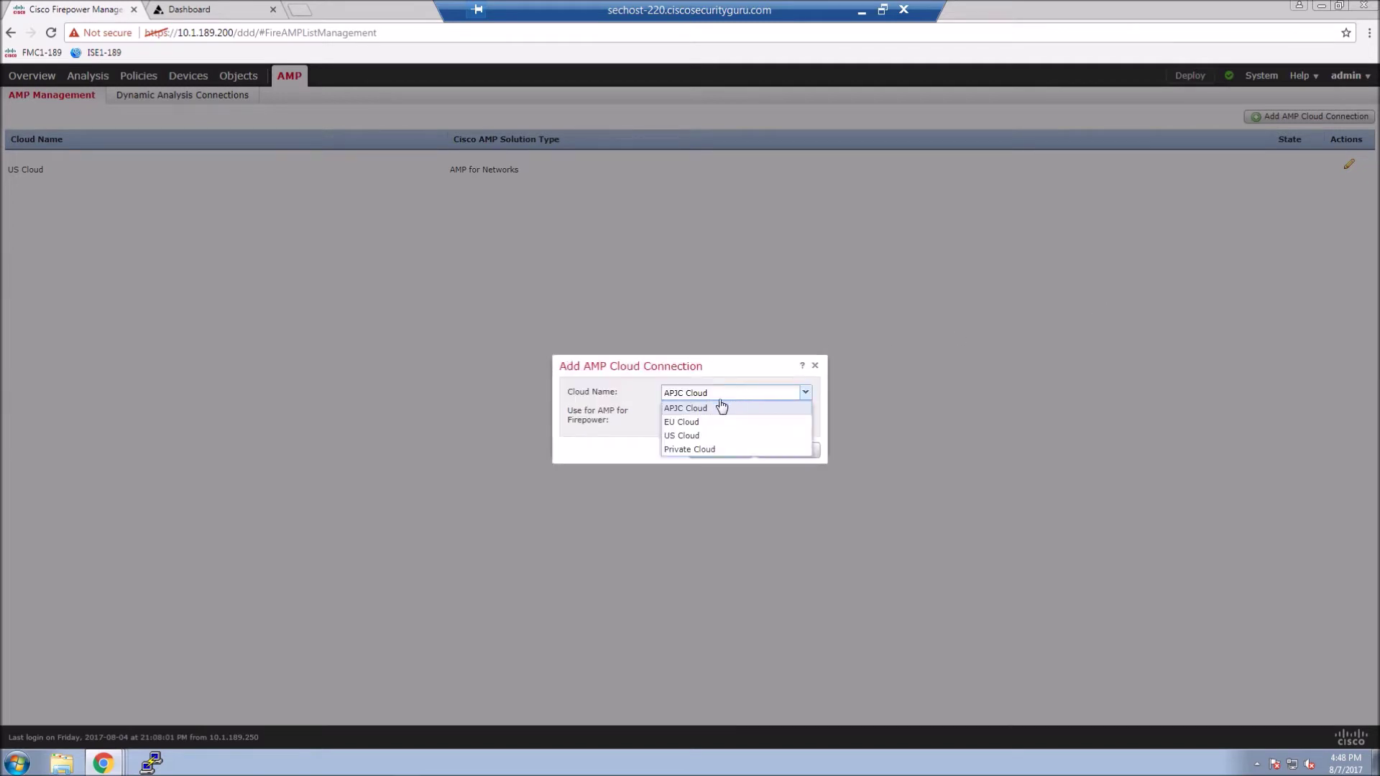
{"action": "left_click", "coordinate": [671, 434]}
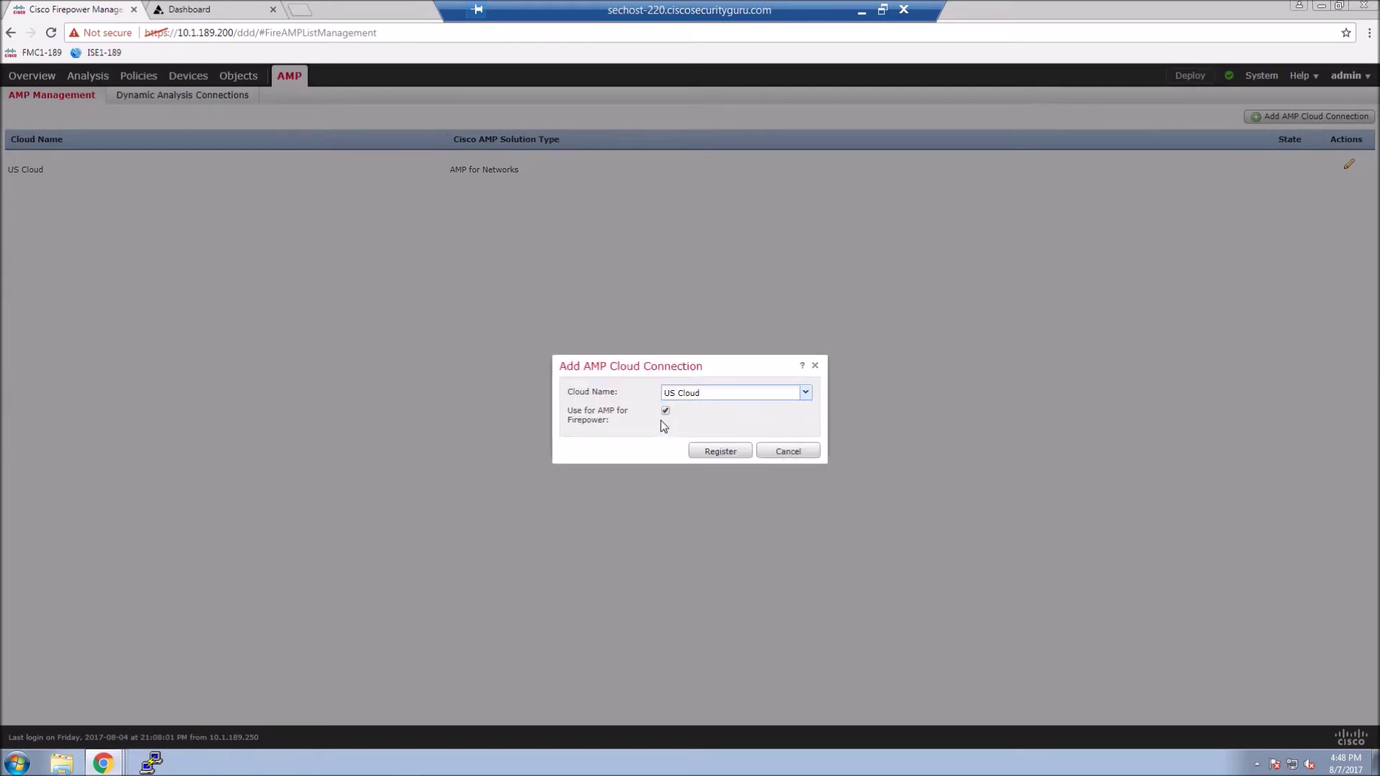
{"action": "left_click", "coordinate": [710, 451]}
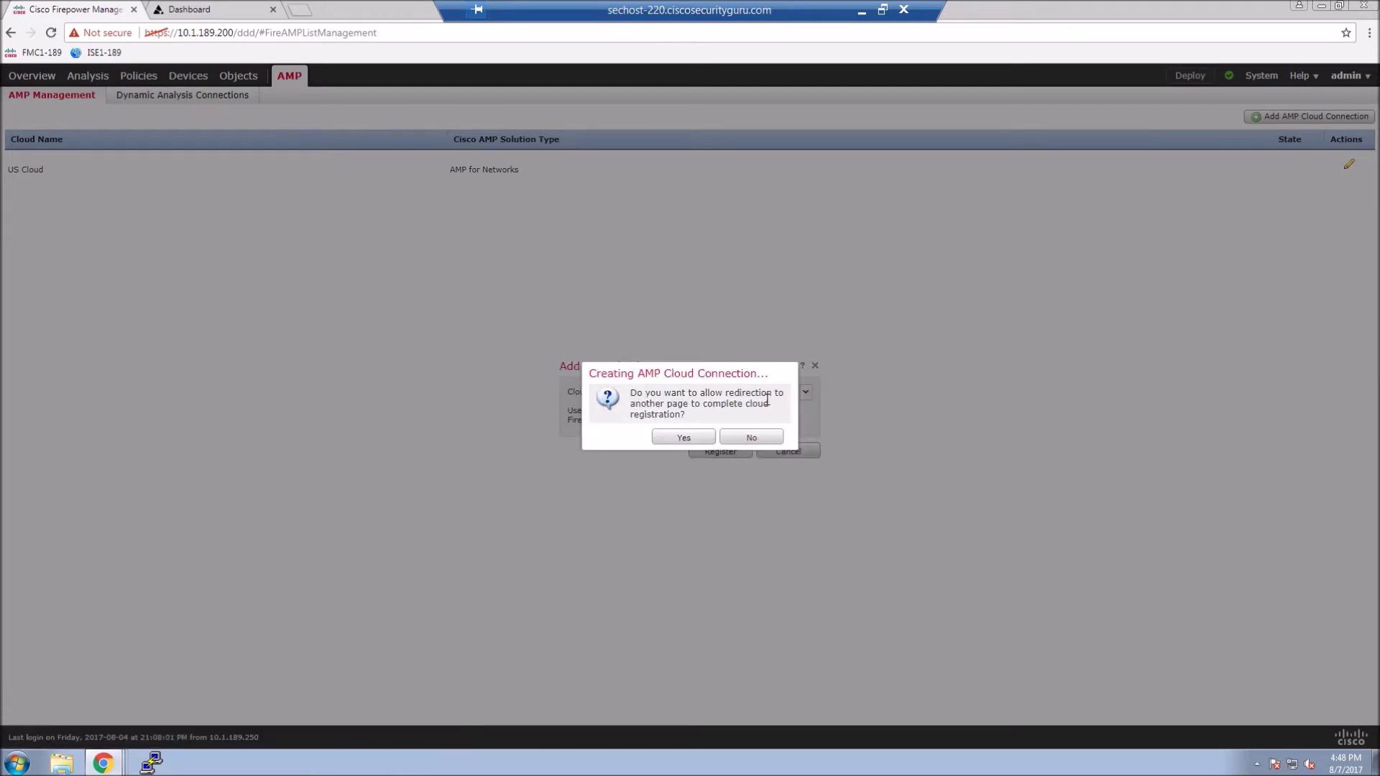
{"action": "left_click", "coordinate": [683, 438]}
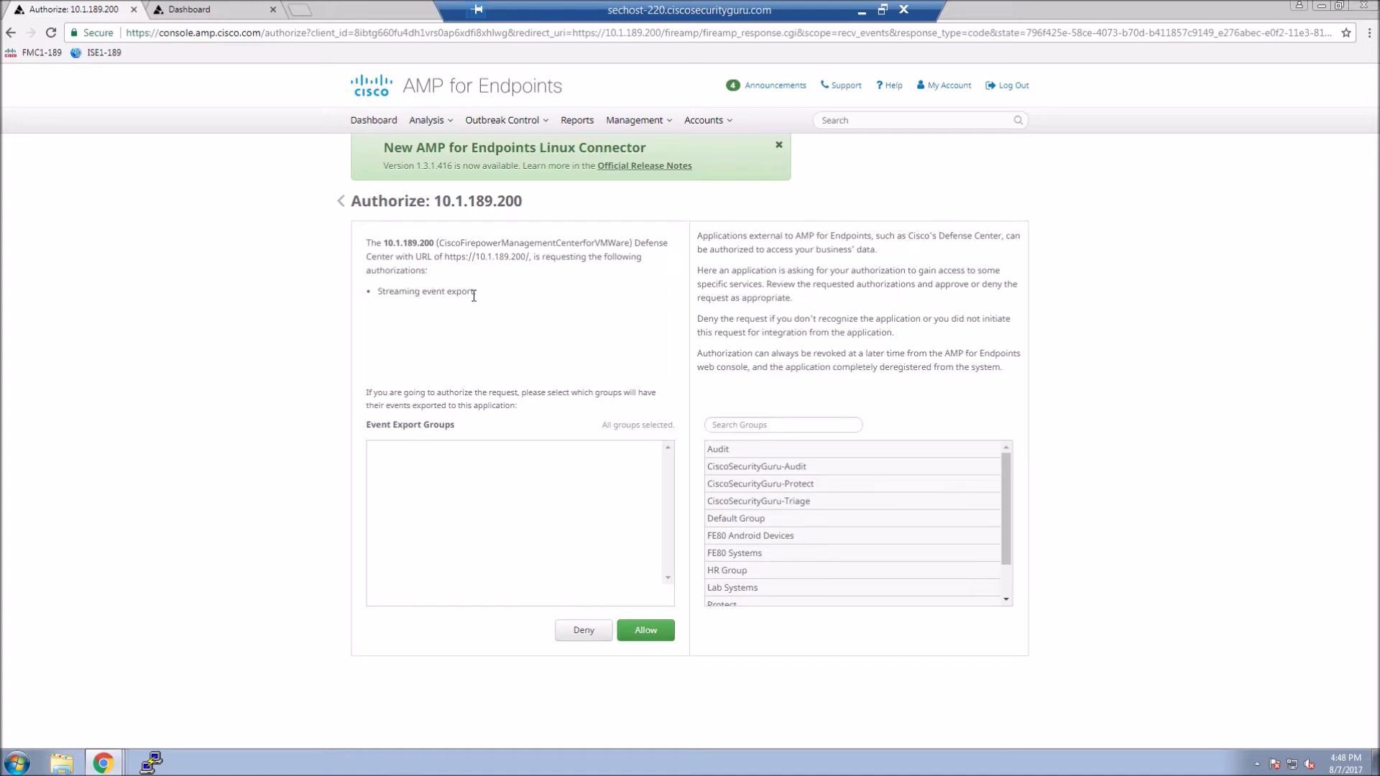
Allow 10.1.189.200 to export events on the AMP for Endpoints Authorize page
{"action": "left_click", "coordinate": [645, 630]}
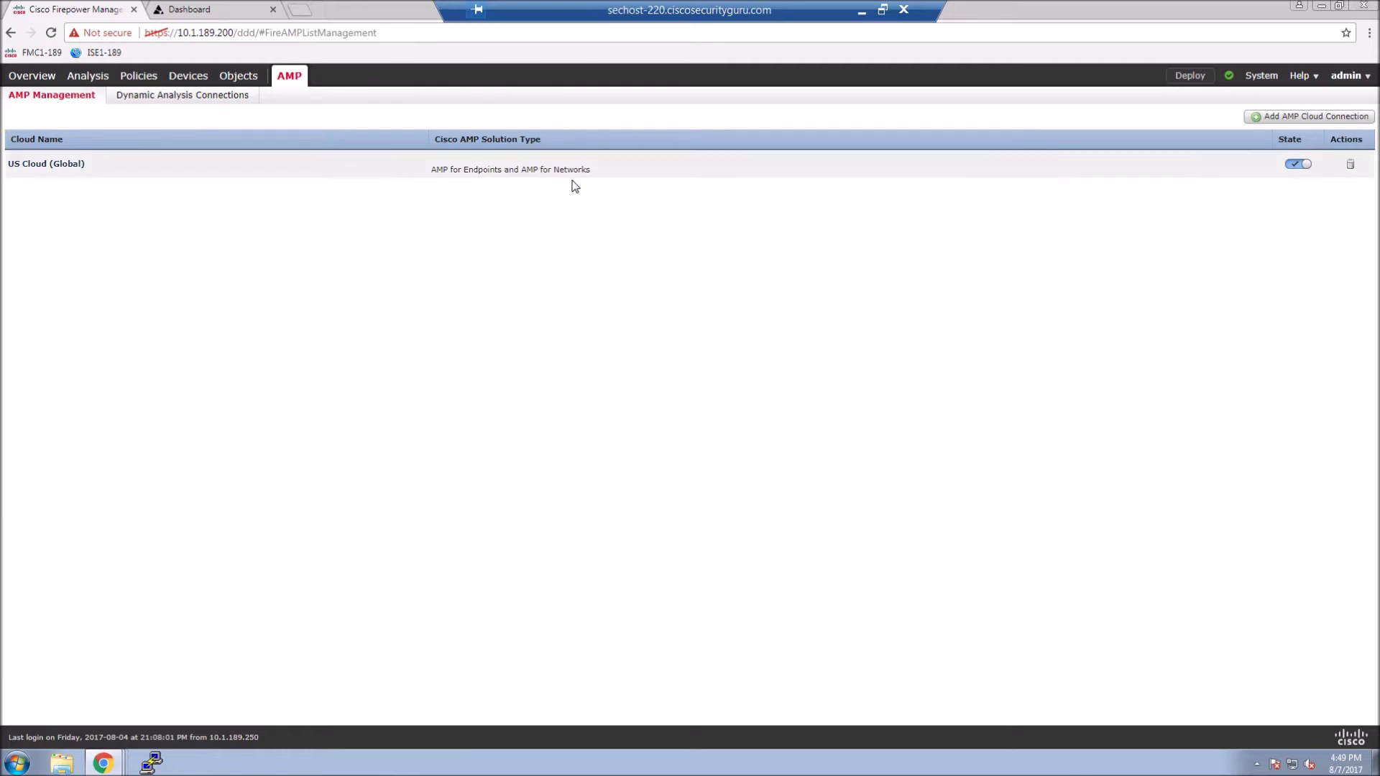
Return Firepower Management Center to the Summary Dashboard
{"action": "mouse_move", "coordinate": [42, 79]}
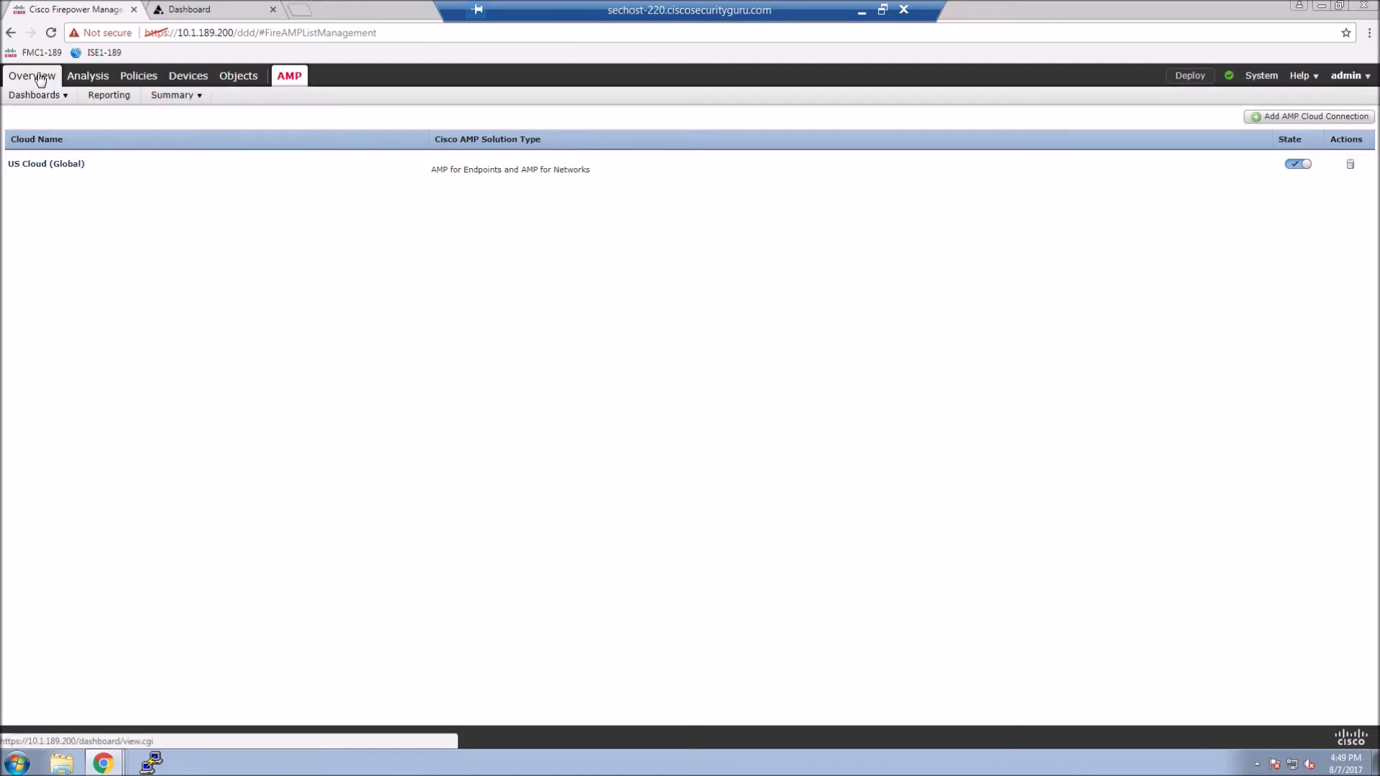
{"action": "mouse_move", "coordinate": [27, 104]}
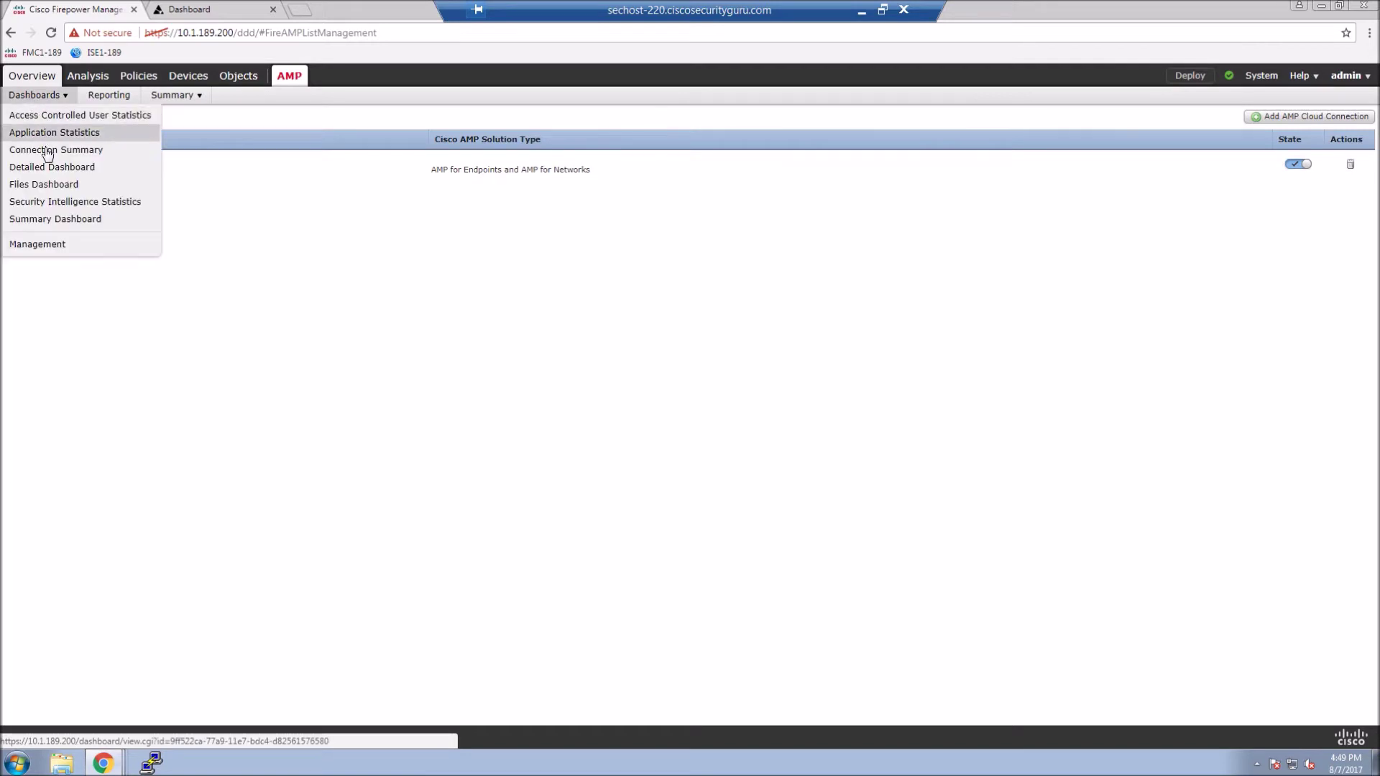
{"action": "left_click", "coordinate": [29, 220]}
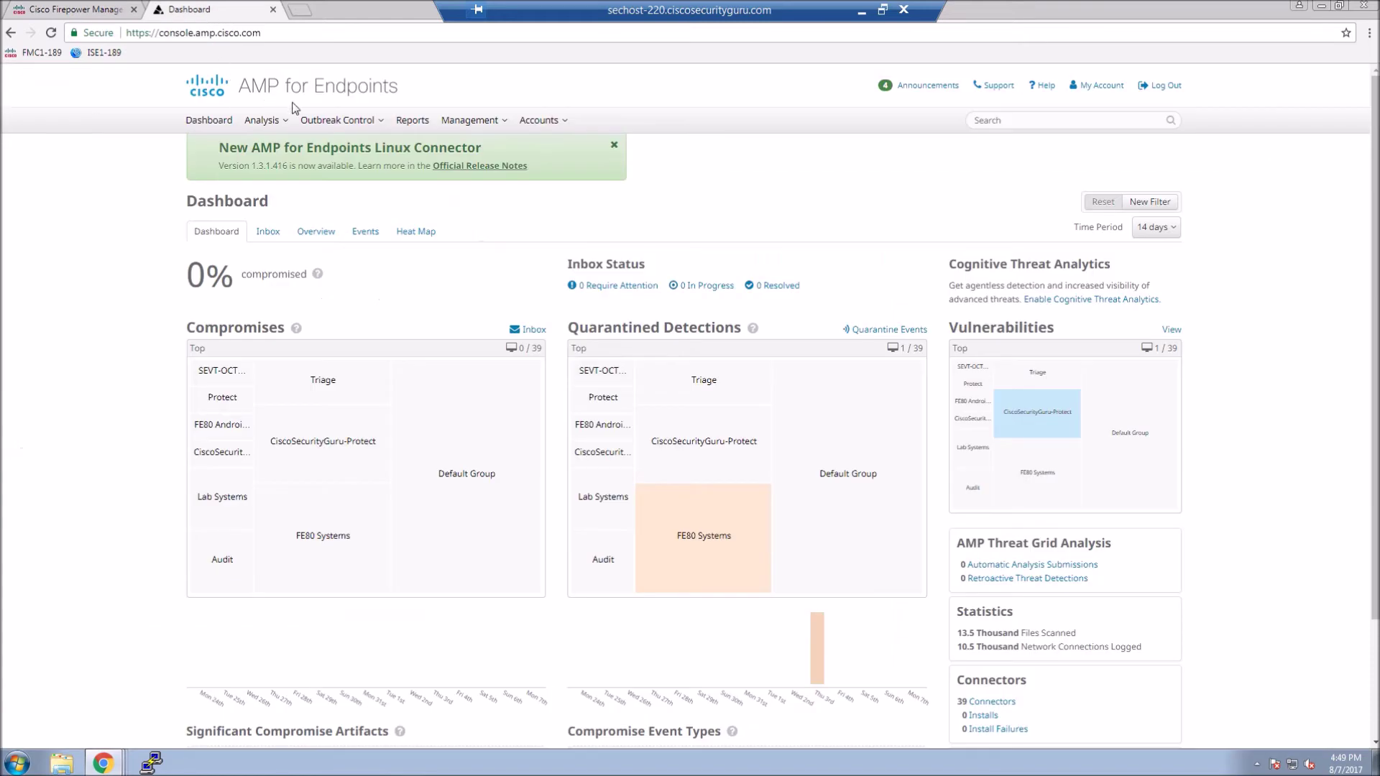
In the AMP console, go to Management > Groups and start a new group
{"action": "left_click", "coordinate": [492, 127]}
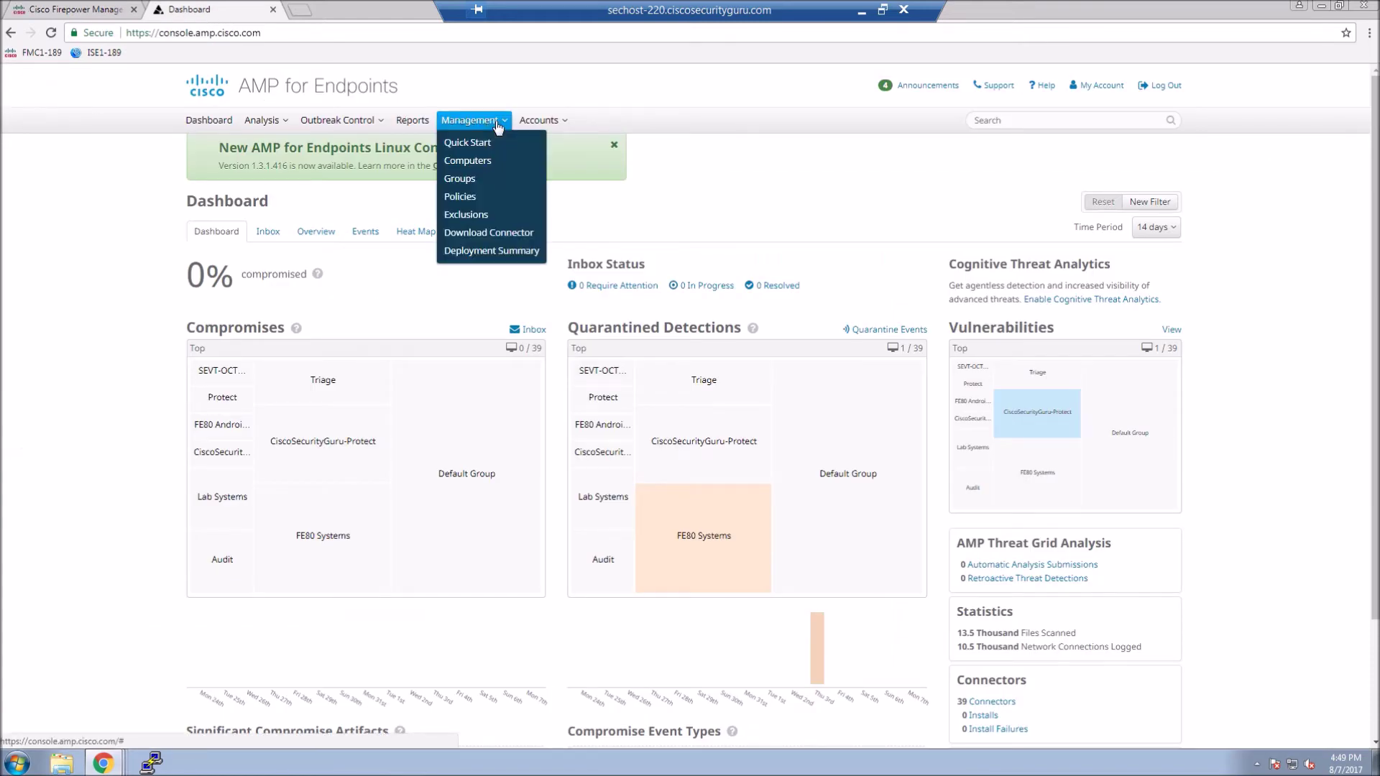
{"action": "left_click", "coordinate": [460, 179]}
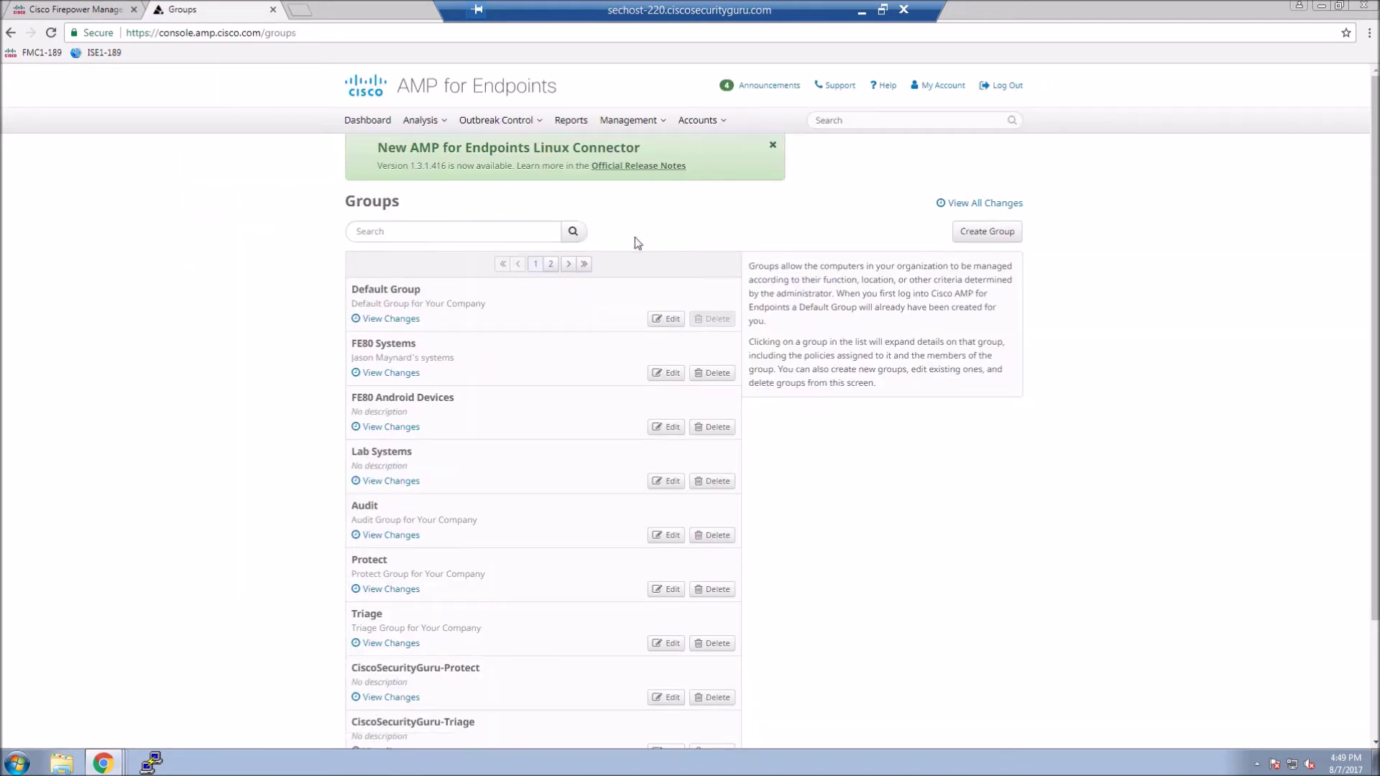
{"action": "left_click", "coordinate": [964, 232]}
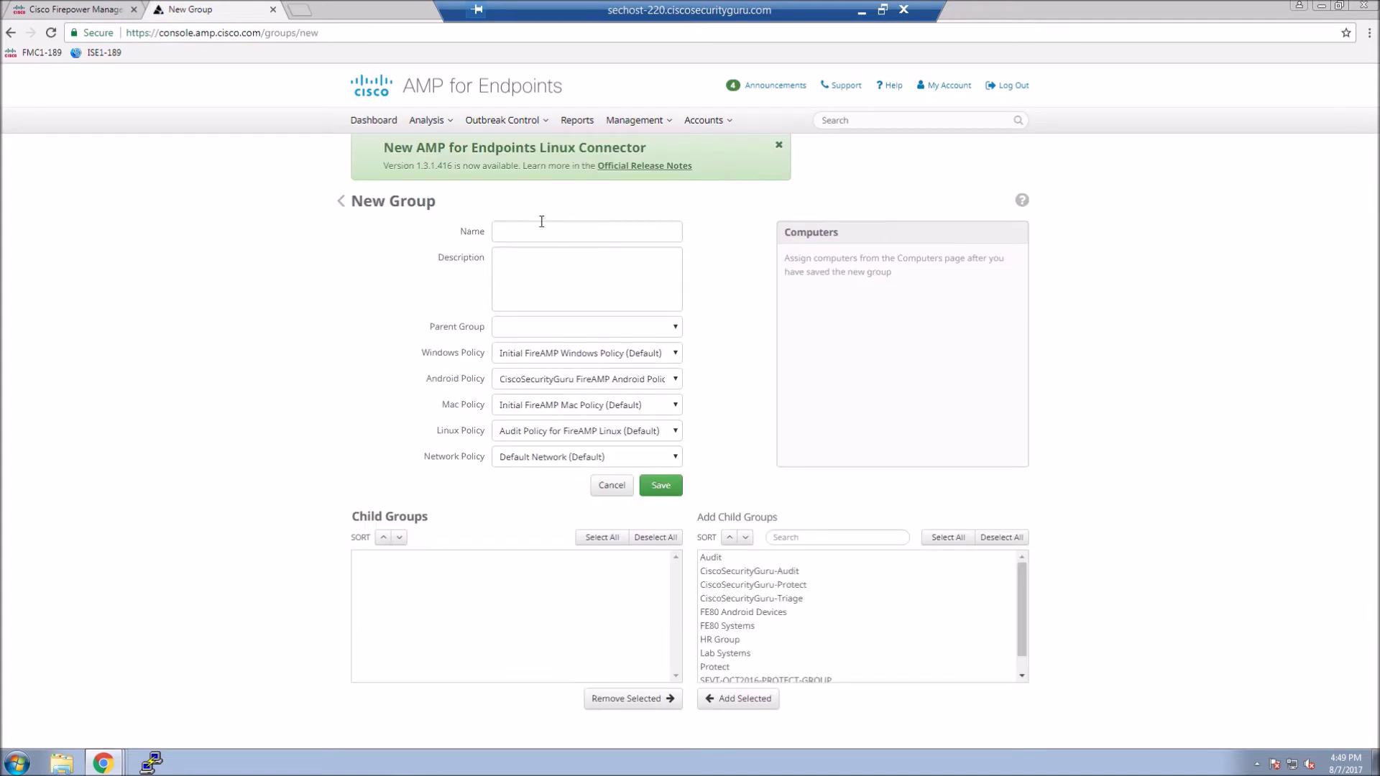
Name the new group L1-VL188-Windows and save it with default policies
{"action": "left_click", "coordinate": [529, 228]}
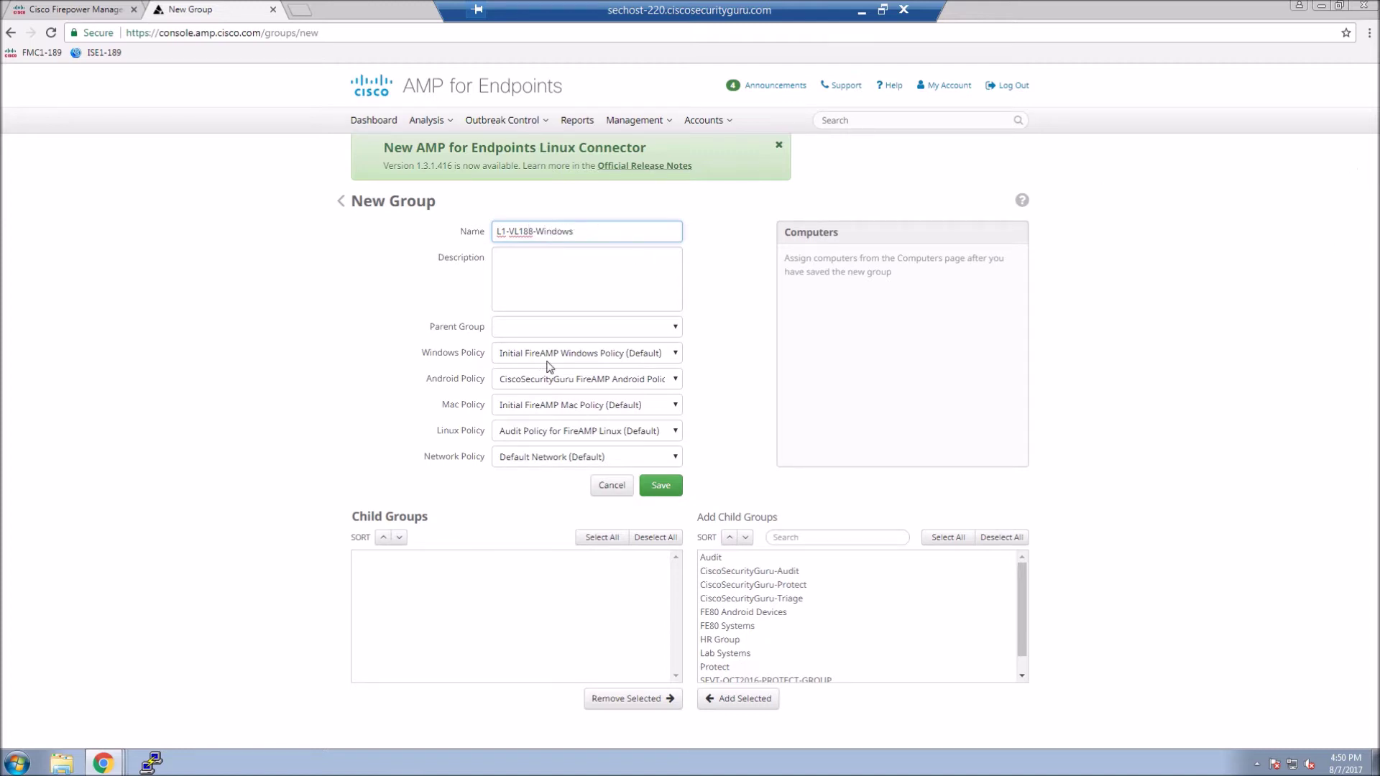
{"action": "left_click", "coordinate": [660, 489]}
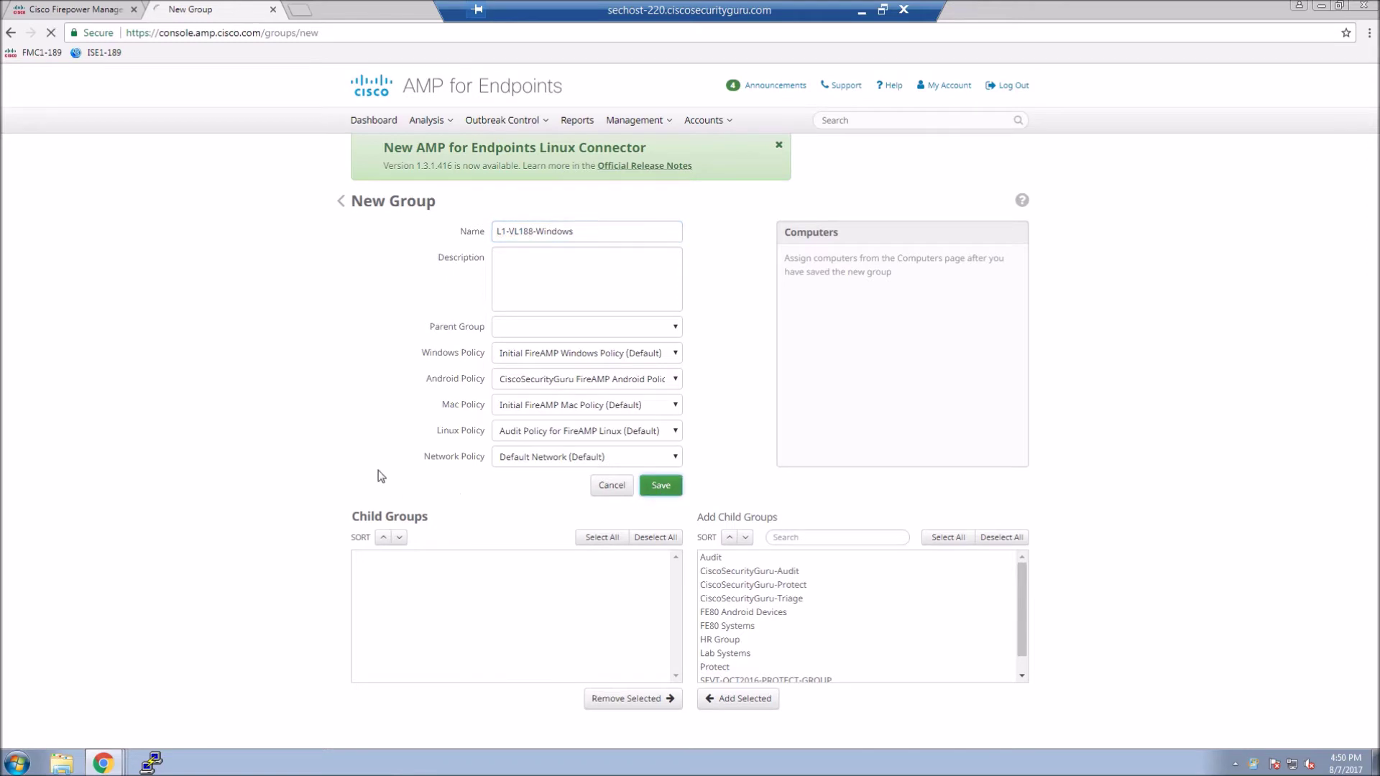
Copy CiscoSecurityGuru-Windows-Protect Policy from the Windows-filtered Policies list and open the copy for editing
{"action": "left_click", "coordinate": [660, 124]}
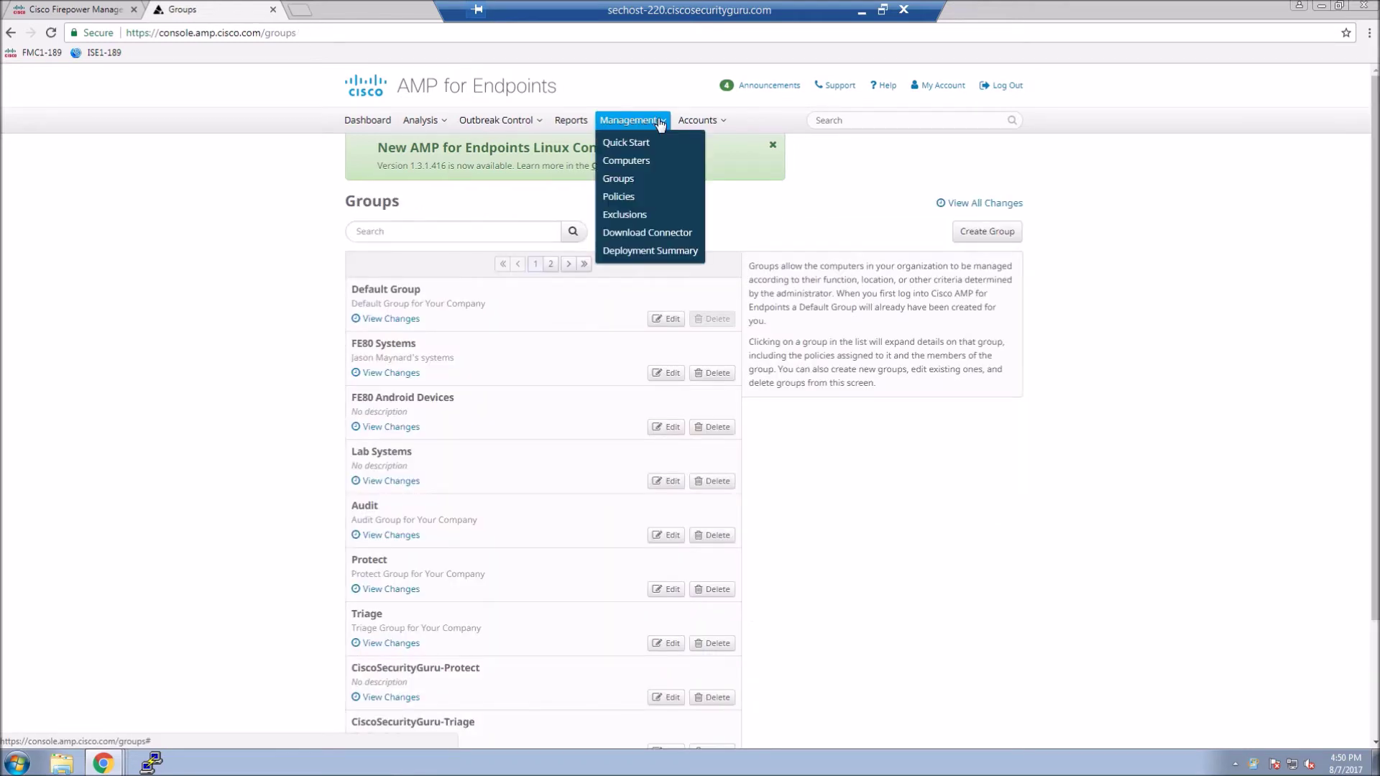
{"action": "left_click", "coordinate": [625, 198]}
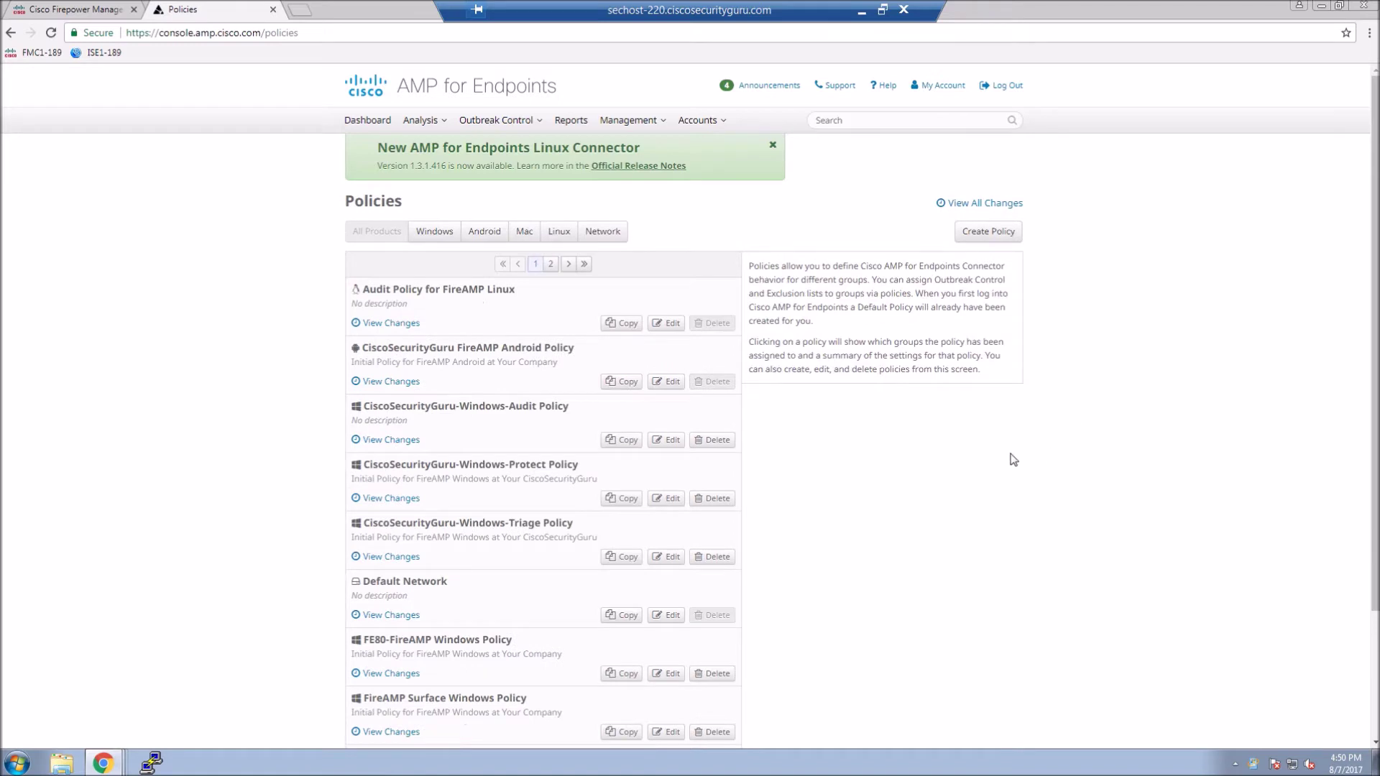
{"action": "left_click", "coordinate": [430, 231]}
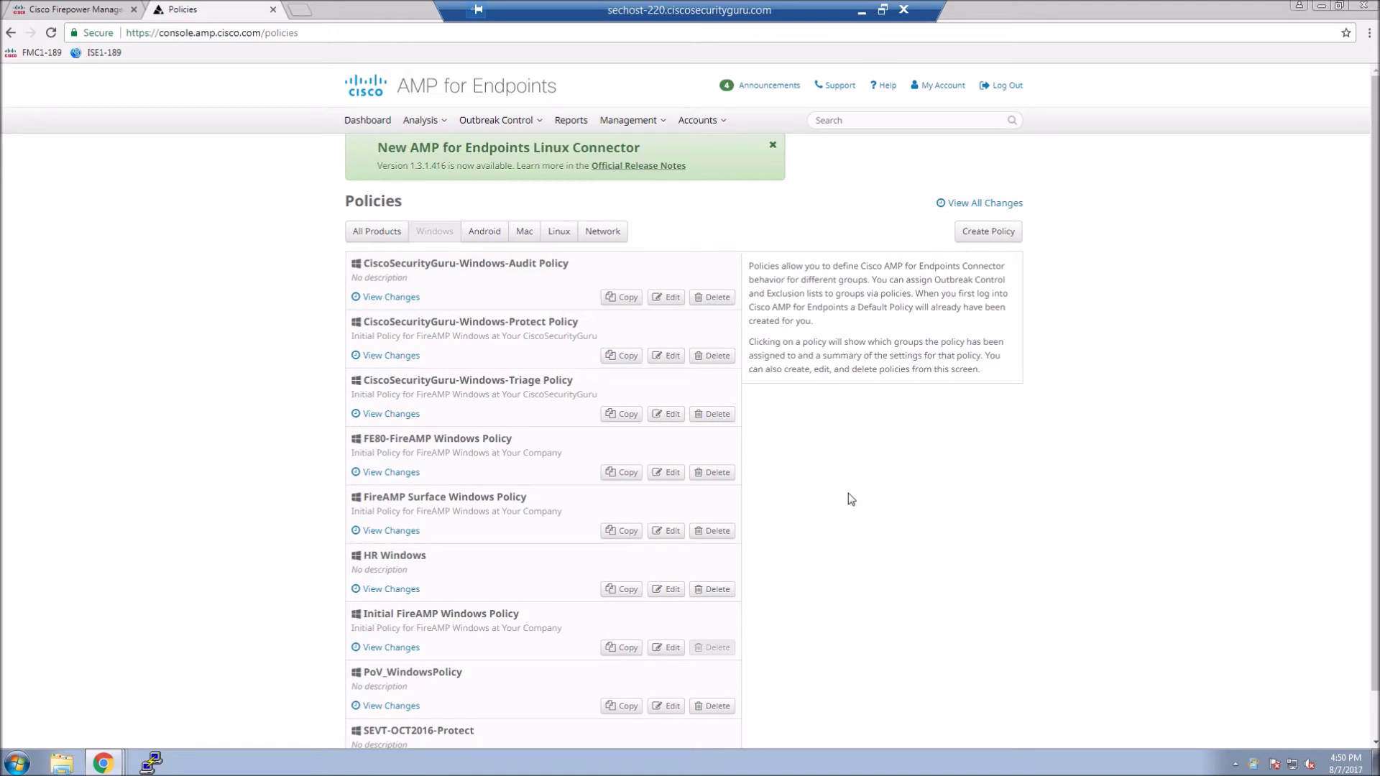
{"action": "scroll", "coordinate": [886, 595], "scroll_direction": "down", "scroll_amount": 1}
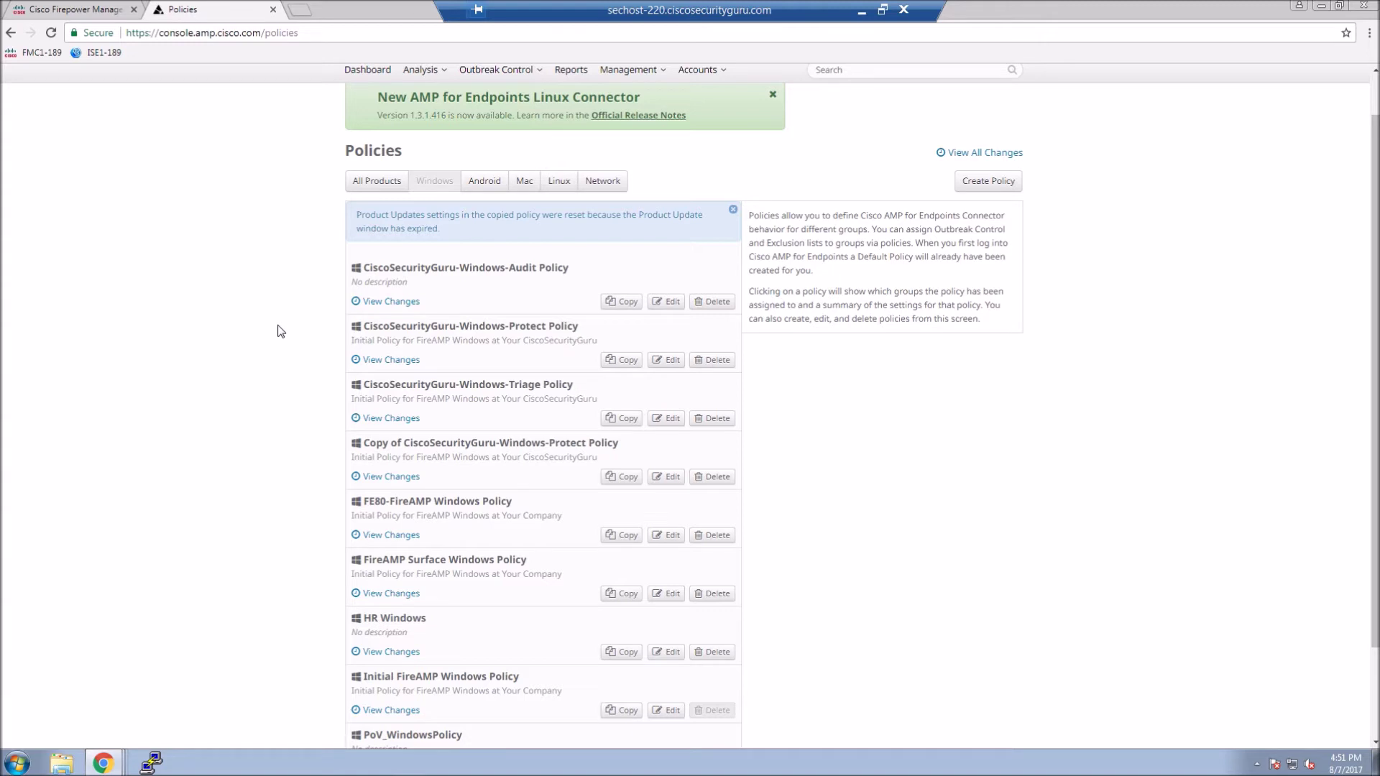
{"action": "left_click", "coordinate": [663, 476]}
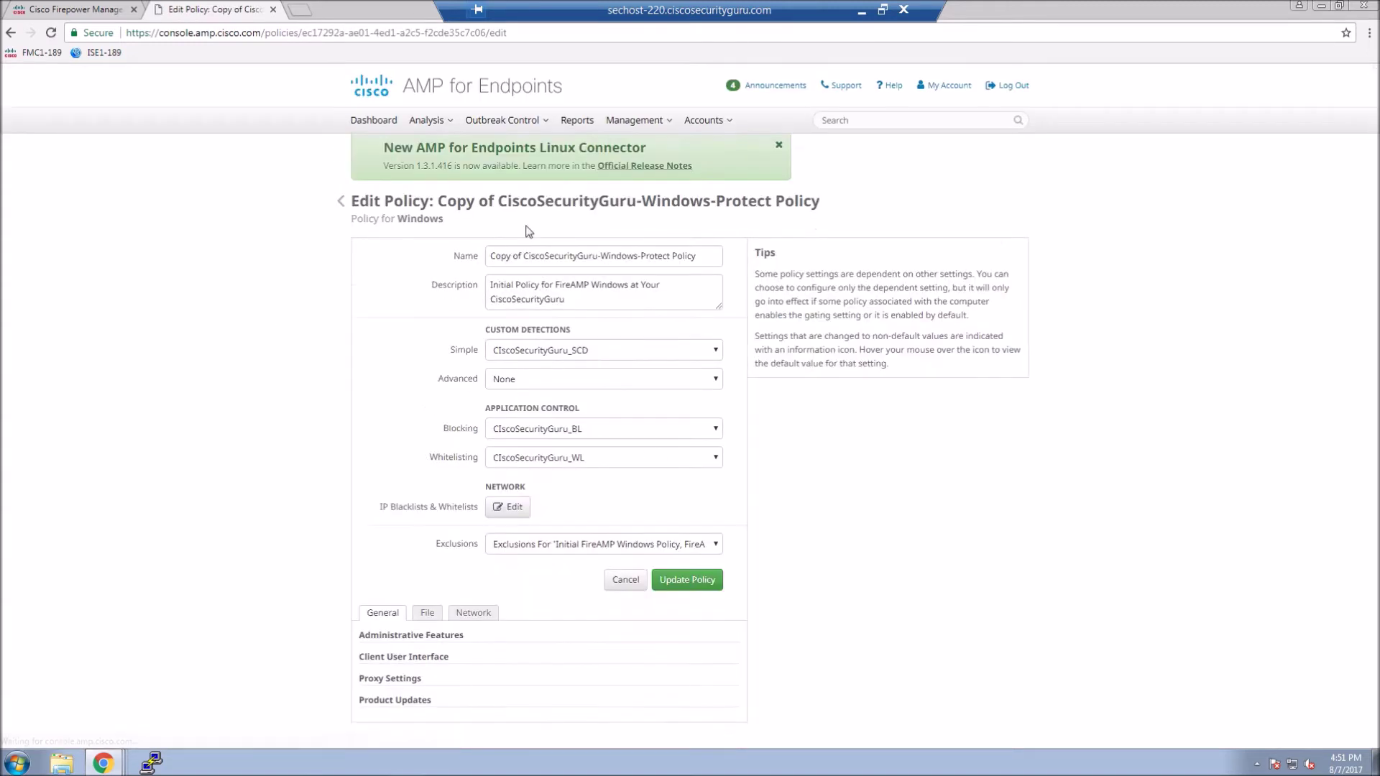
Rename the copied policy to L1-VL188-Windows-Protect Policy
{"action": "left_click", "coordinate": [584, 255]}
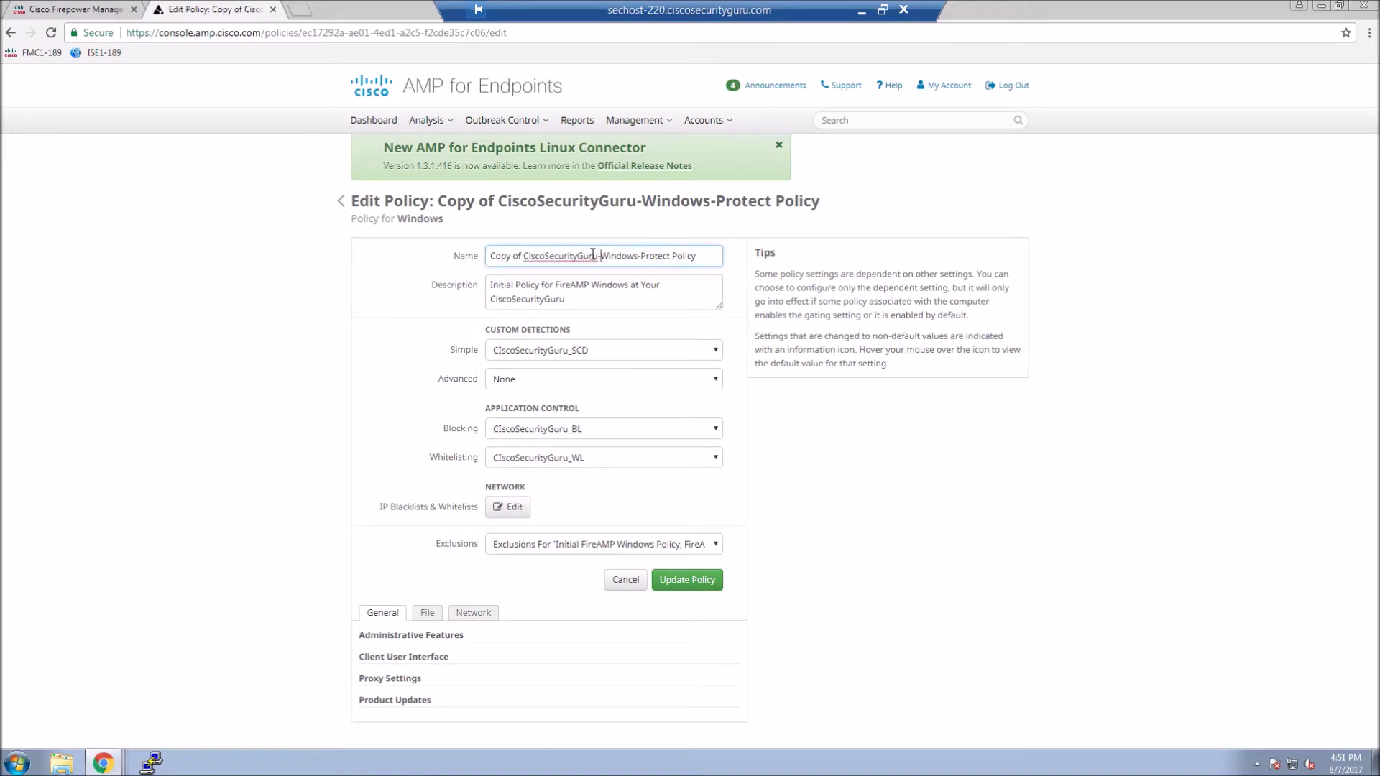
{"action": "key", "text": "BackSpace"}
{"action": "key", "text": "BackSpace"}
{"action": "key", "text": "BackSpace"}
{"action": "key", "text": "BackSpace"}
{"action": "key", "text": "BackSpace"}
{"action": "key", "text": "BackSpace"}
{"action": "key", "text": "BackSpace"}
{"action": "key", "text": "BackSpace"}
{"action": "key", "text": "BackSpace"}
{"action": "key", "text": "BackSpace"}
{"action": "key", "text": "BackSpace"}
{"action": "key", "text": "BackSpace"}
{"action": "key", "text": "BackSpace"}
{"action": "key", "text": "BackSpace"}
{"action": "key", "text": "BackSpace"}
{"action": "key", "text": "BackSpace"}
{"action": "key", "text": "BackSpace"}
{"action": "key", "text": "BackSpace"}
{"action": "key", "text": "BackSpace"}
{"action": "key", "text": "BackSpace"}
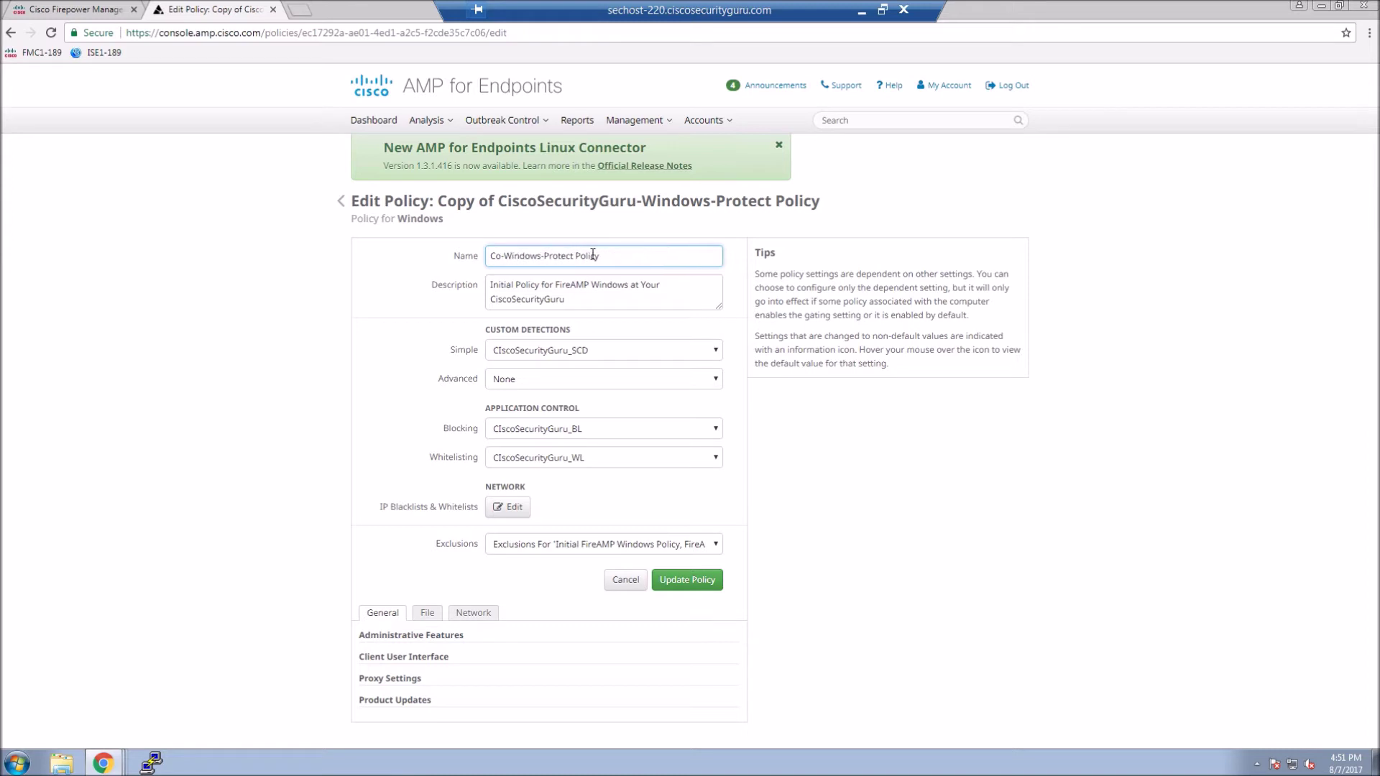
{"action": "type", "text": "L1-VL188"}
Review the Administrative Features settings, then show the Client User Interface settings
{"action": "left_click", "coordinate": [383, 636]}
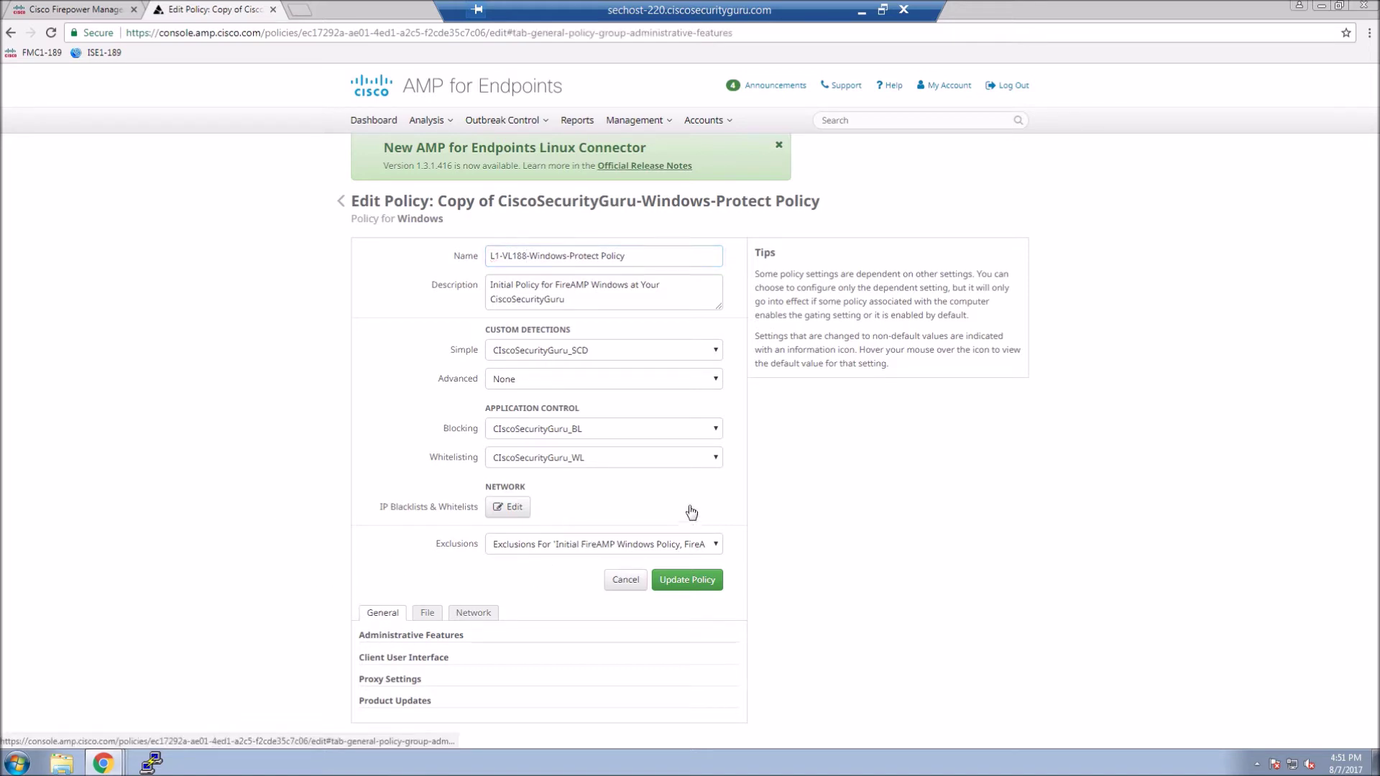
{"action": "scroll", "coordinate": [980, 530], "scroll_direction": "down", "scroll_amount": 2}
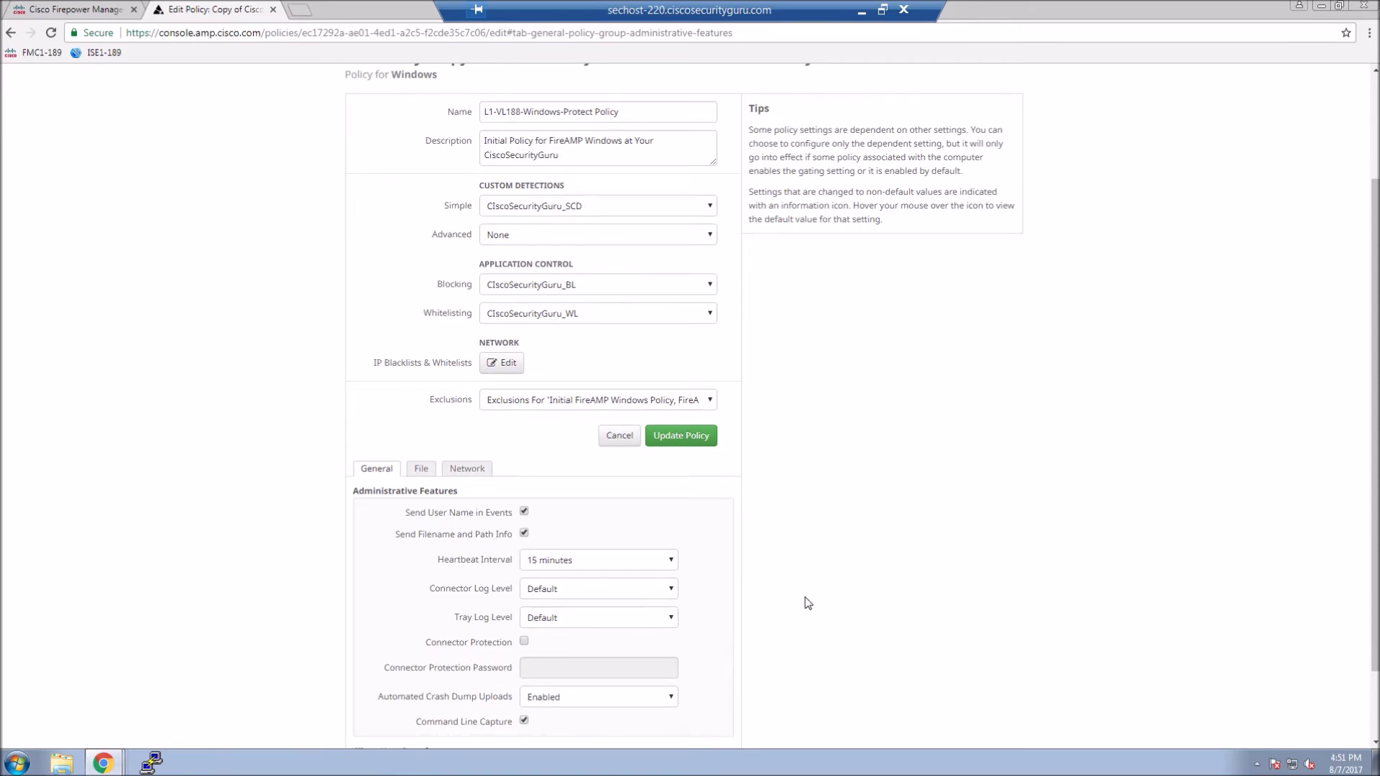
{"action": "scroll", "coordinate": [806, 601], "scroll_direction": "down", "scroll_amount": 2}
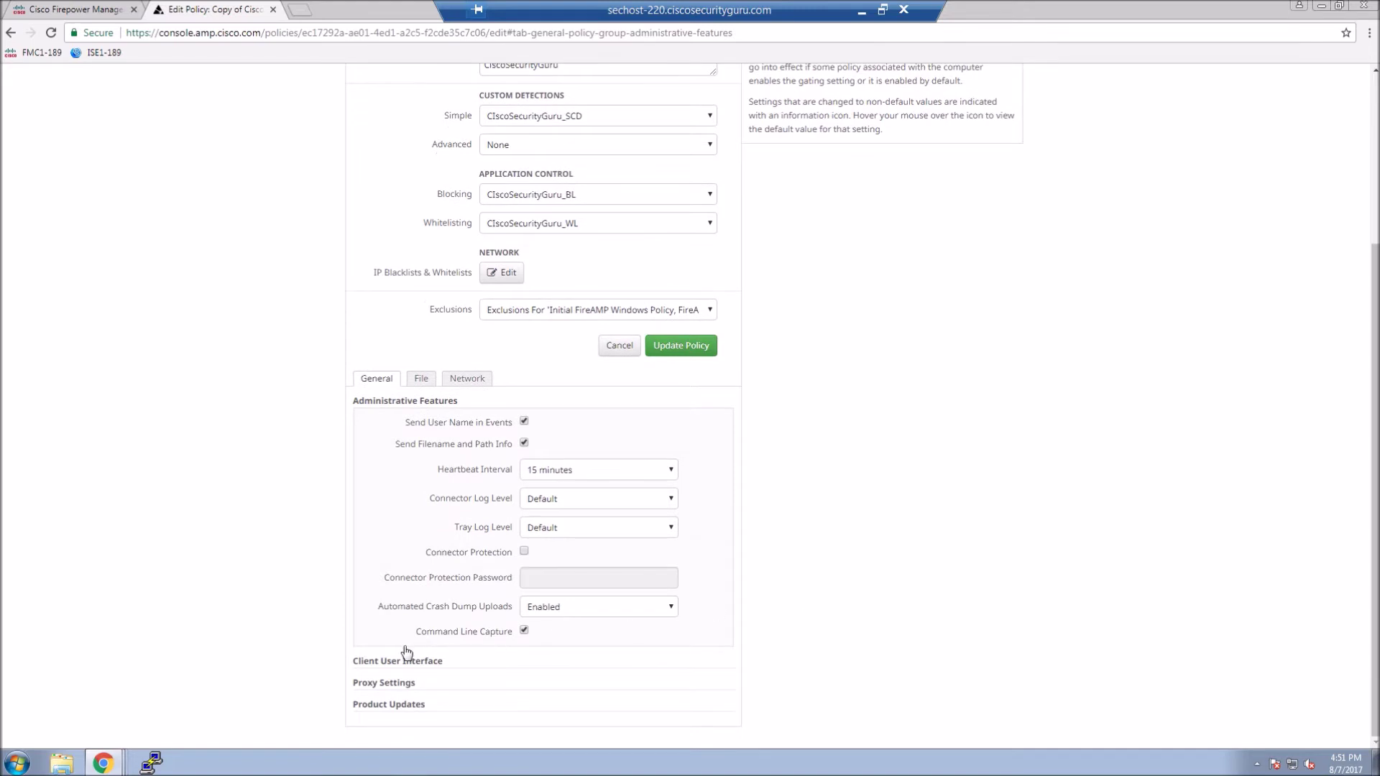
{"action": "left_click", "coordinate": [389, 666]}
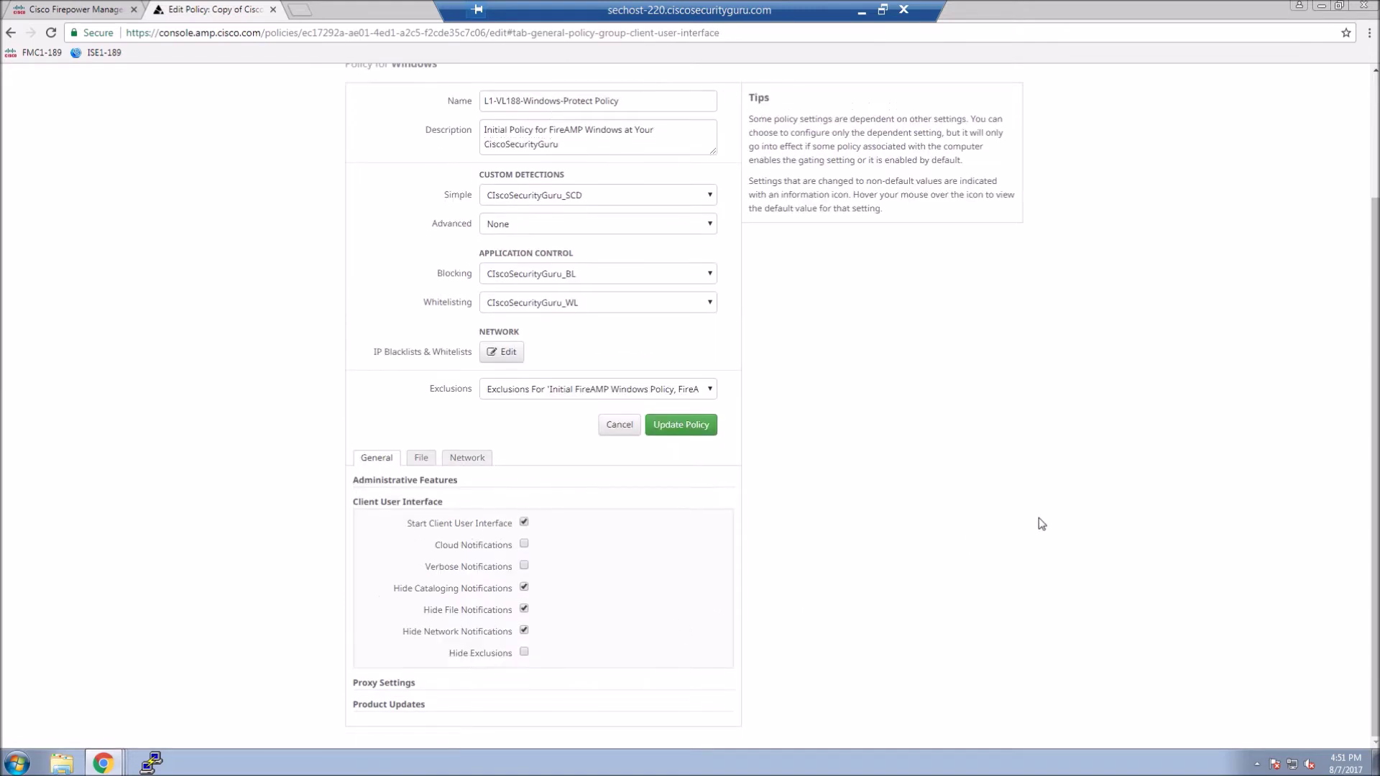
Set the Product Updates product version to 5.1.9.10430
{"action": "left_click", "coordinate": [373, 713]}
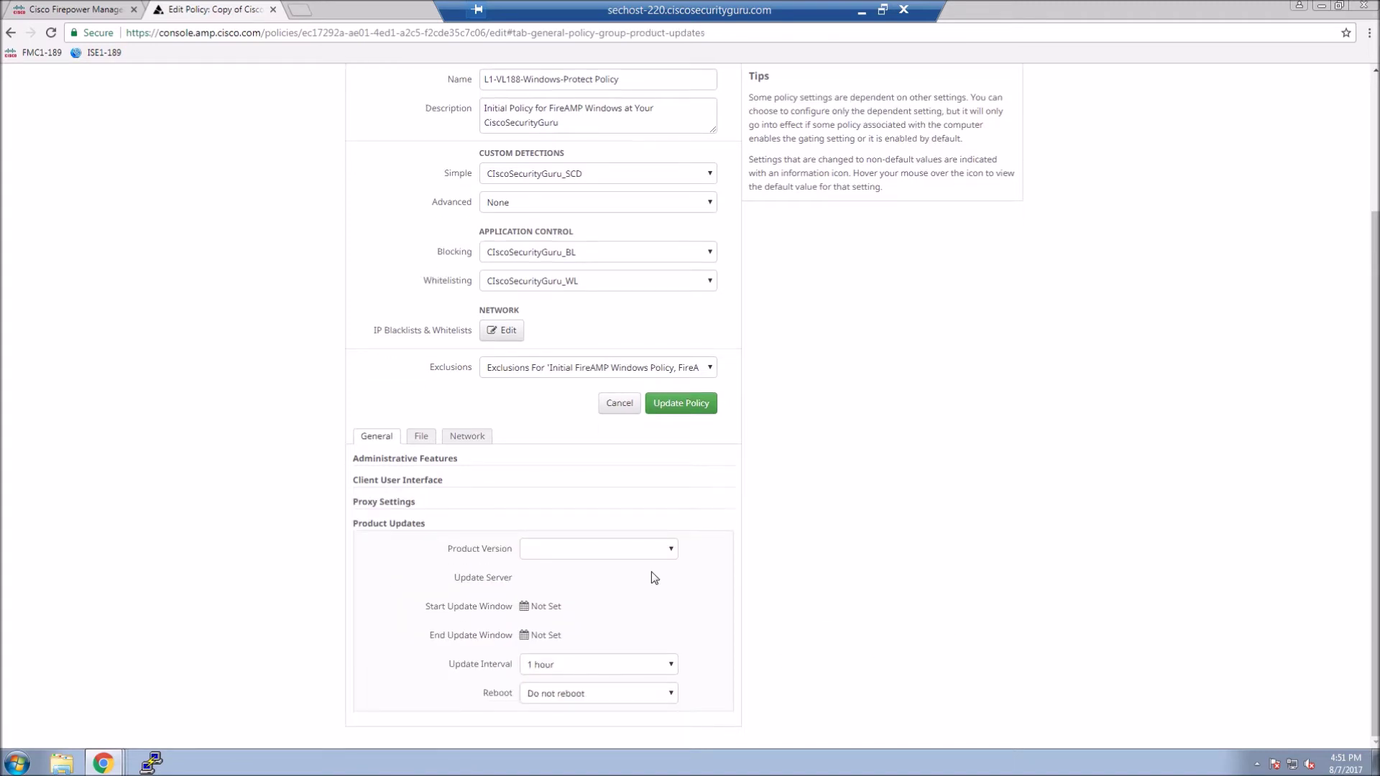
{"action": "left_click", "coordinate": [663, 553]}
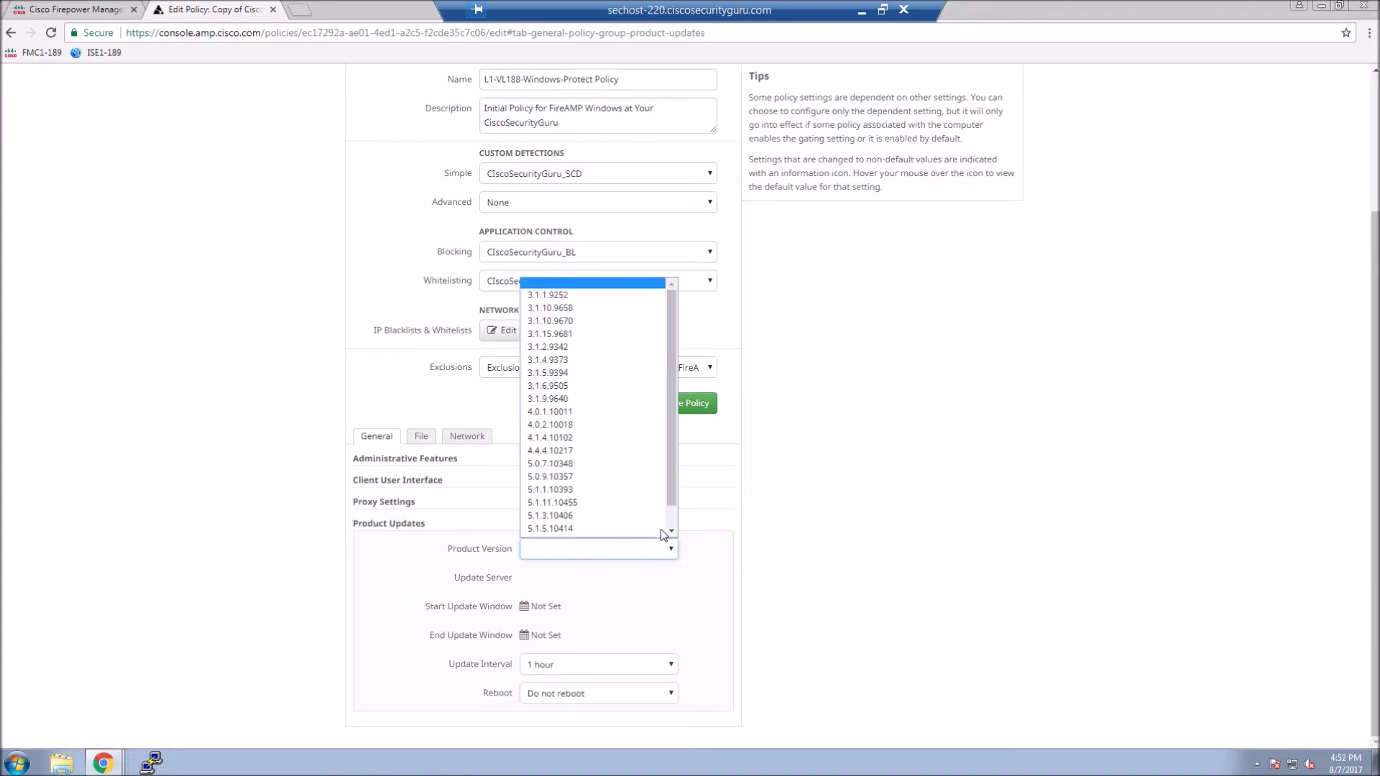
{"action": "scroll", "coordinate": [660, 530], "scroll_direction": "down", "scroll_amount": 1}
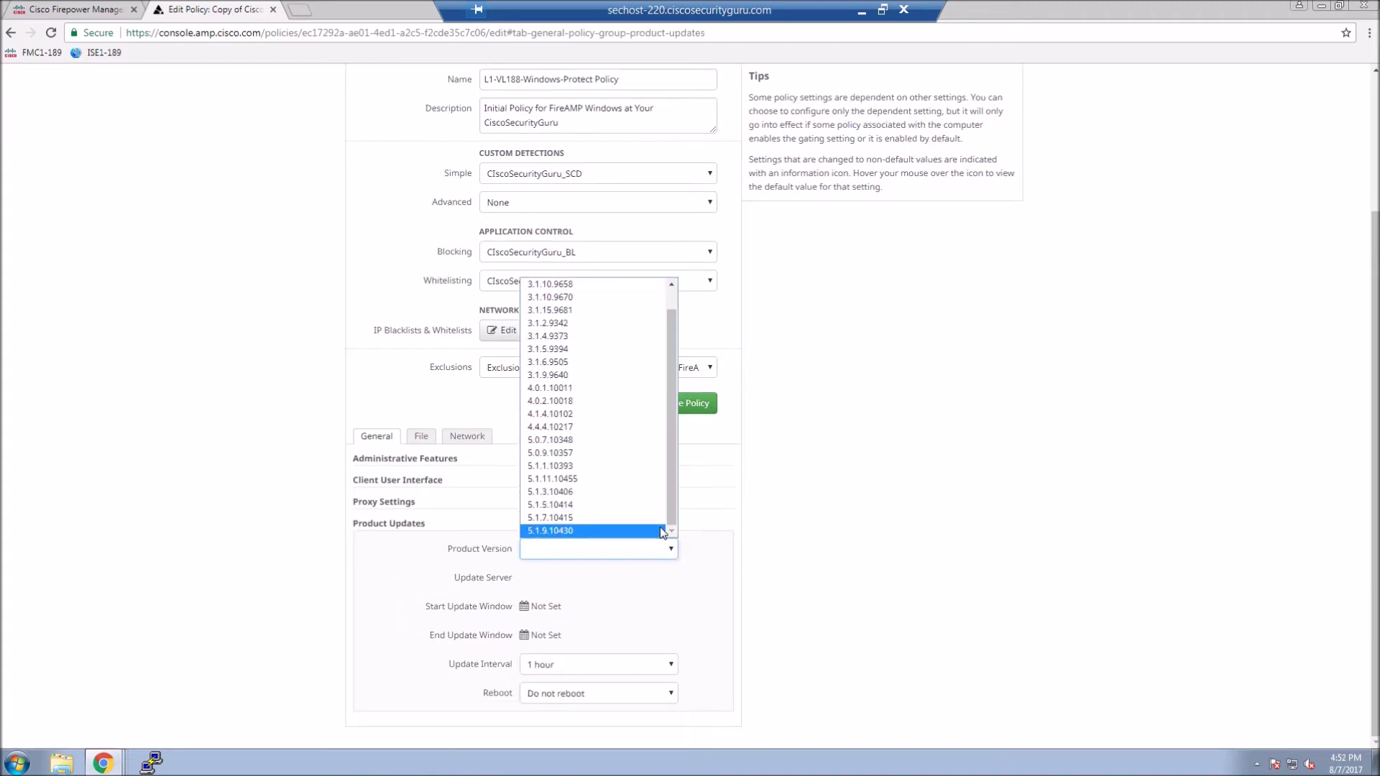
{"action": "left_click", "coordinate": [587, 532]}
{"action": "left_click", "coordinate": [587, 532]}
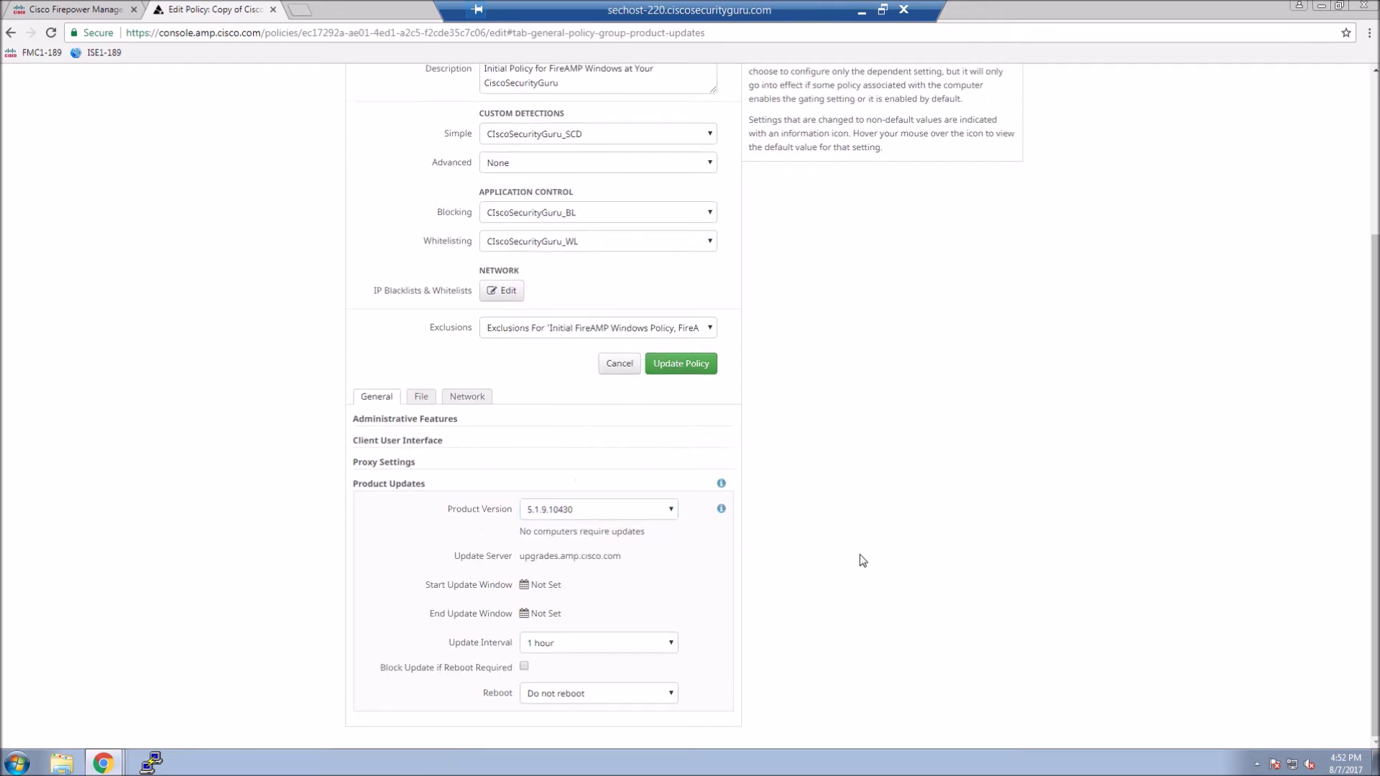
{"action": "left_click", "coordinate": [525, 586]}
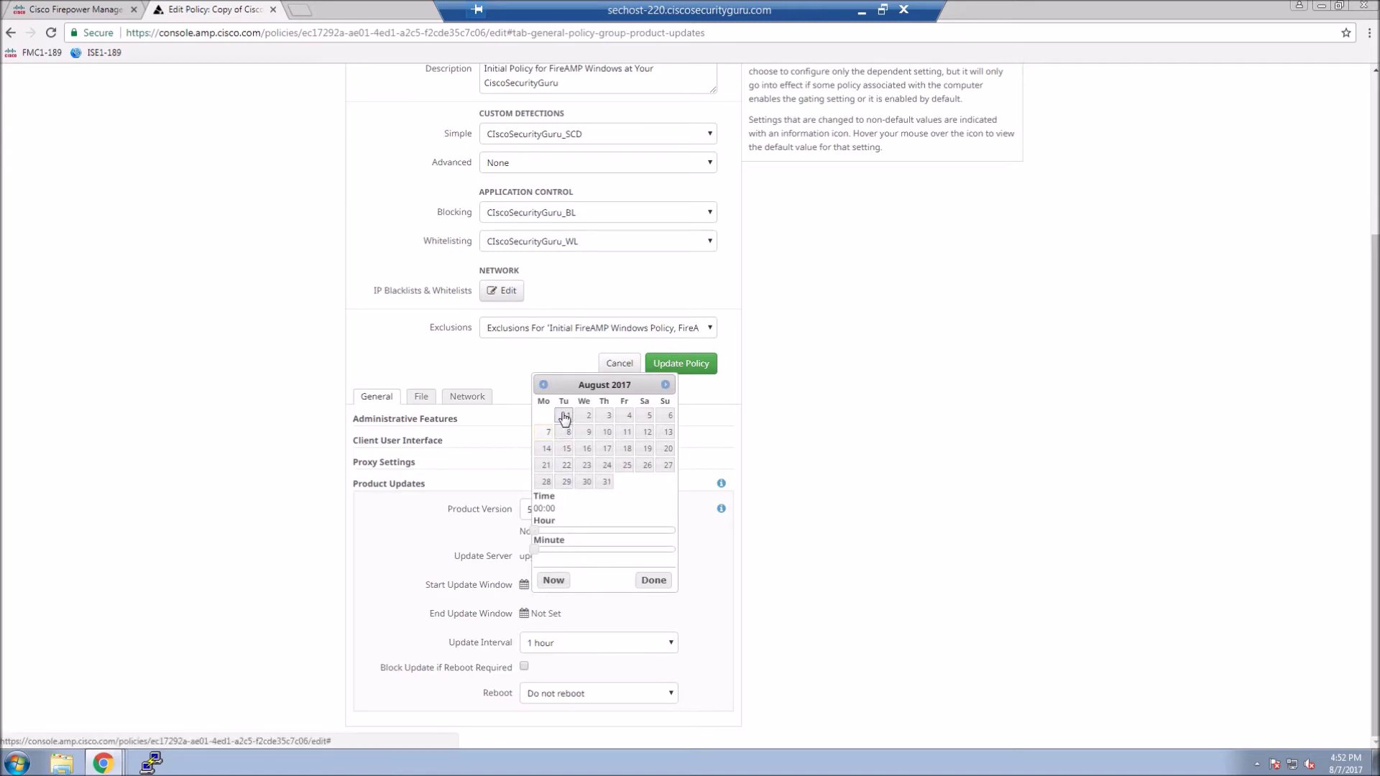
{"action": "left_click", "coordinate": [565, 417]}
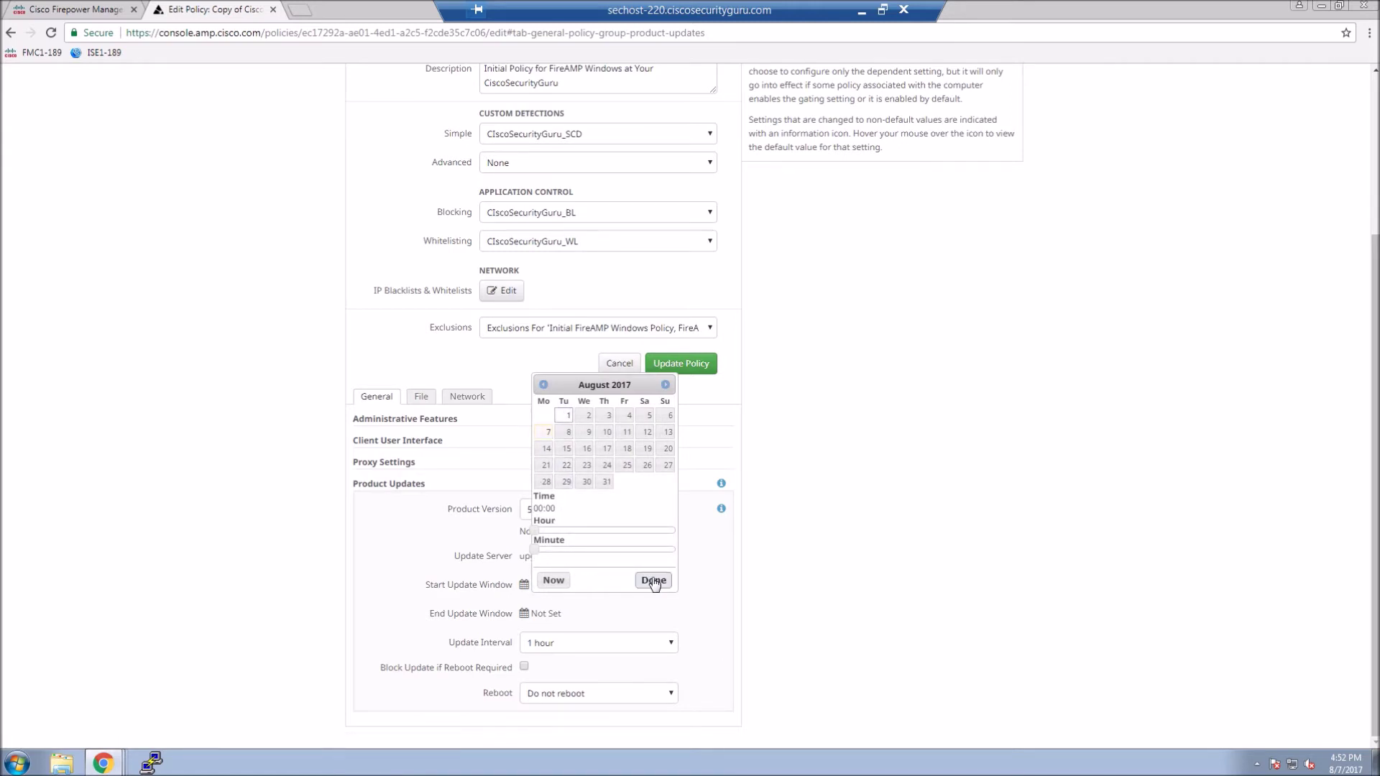
{"action": "left_click", "coordinate": [553, 581]}
{"action": "left_click", "coordinate": [654, 581]}
{"action": "left_click", "coordinate": [534, 615]}
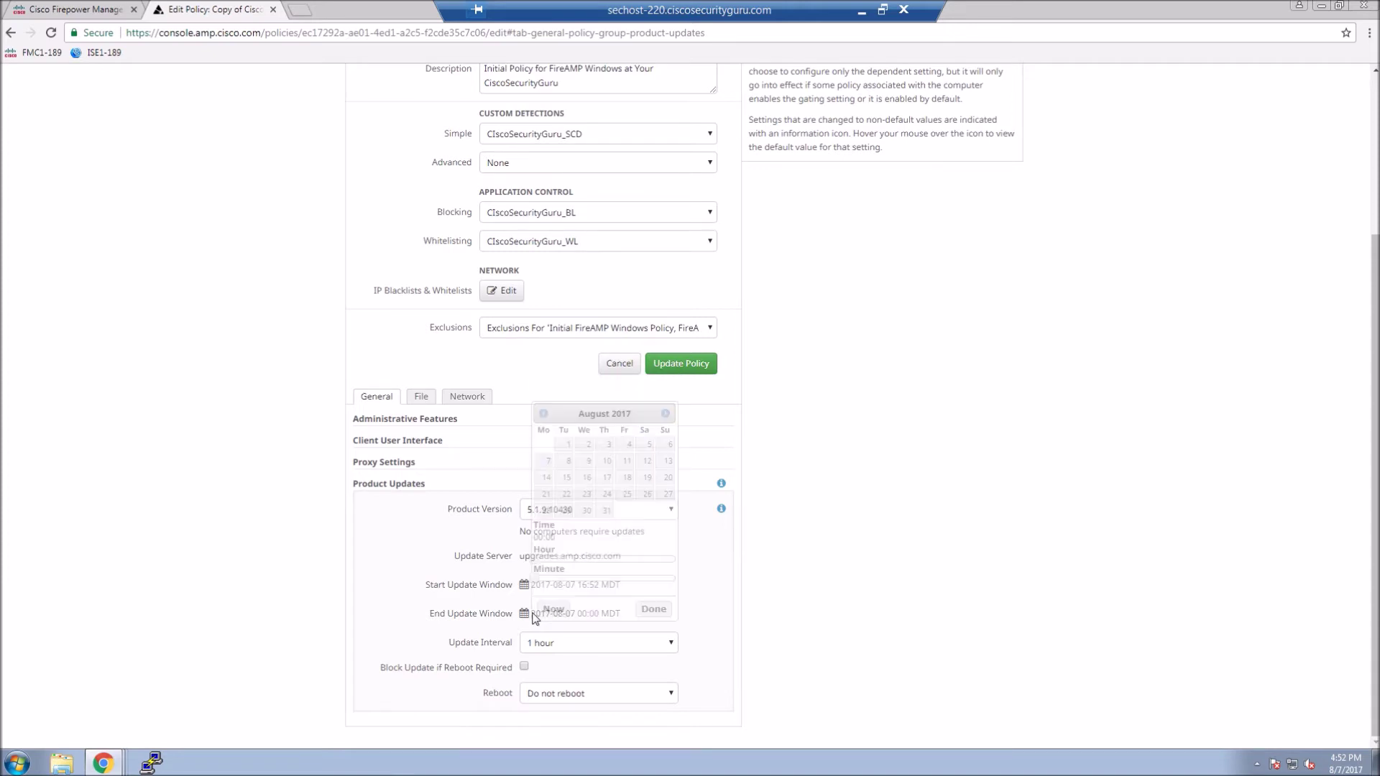
{"action": "left_click", "coordinate": [668, 461]}
Confirm the 2017-08-13 end date, review File (Quarantine) and Network settings, and save the policy
{"action": "left_click", "coordinate": [654, 609]}
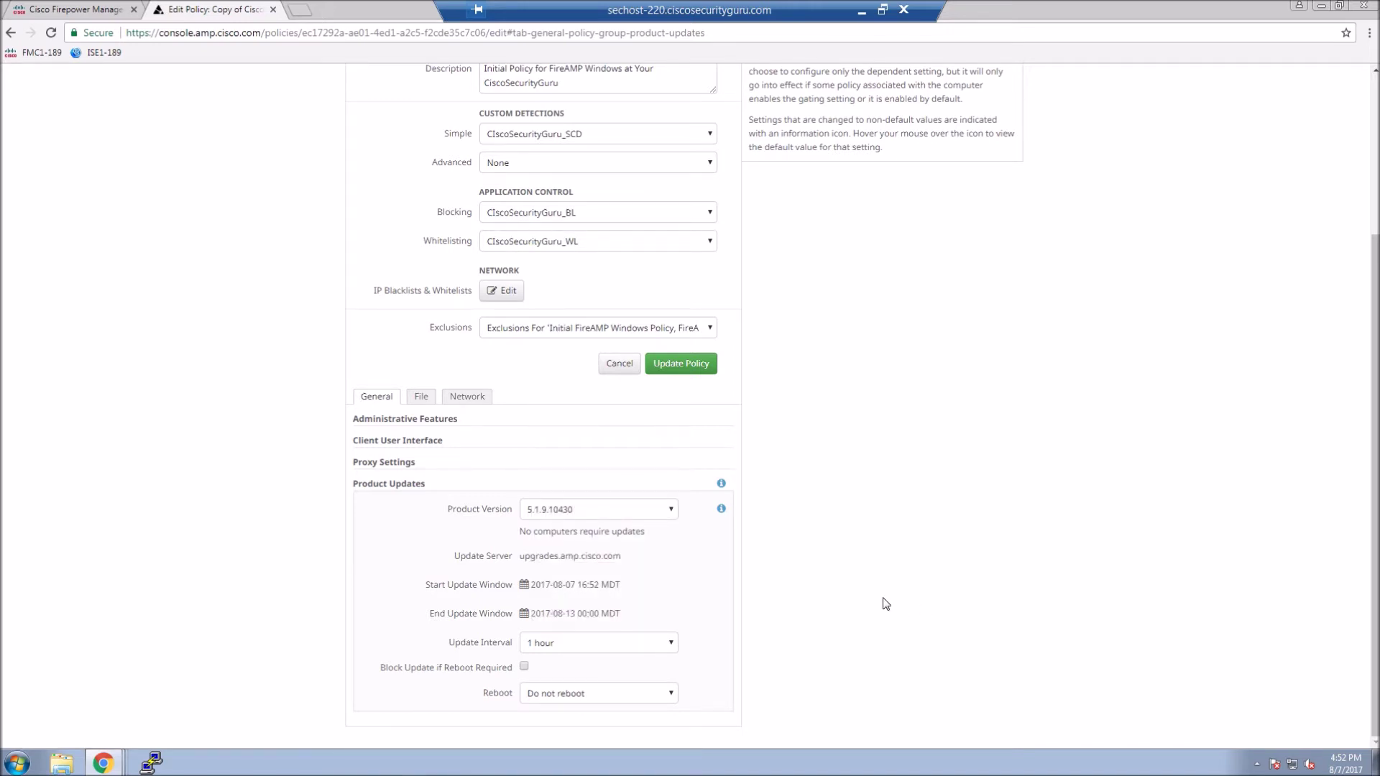
{"action": "left_click", "coordinate": [422, 403]}
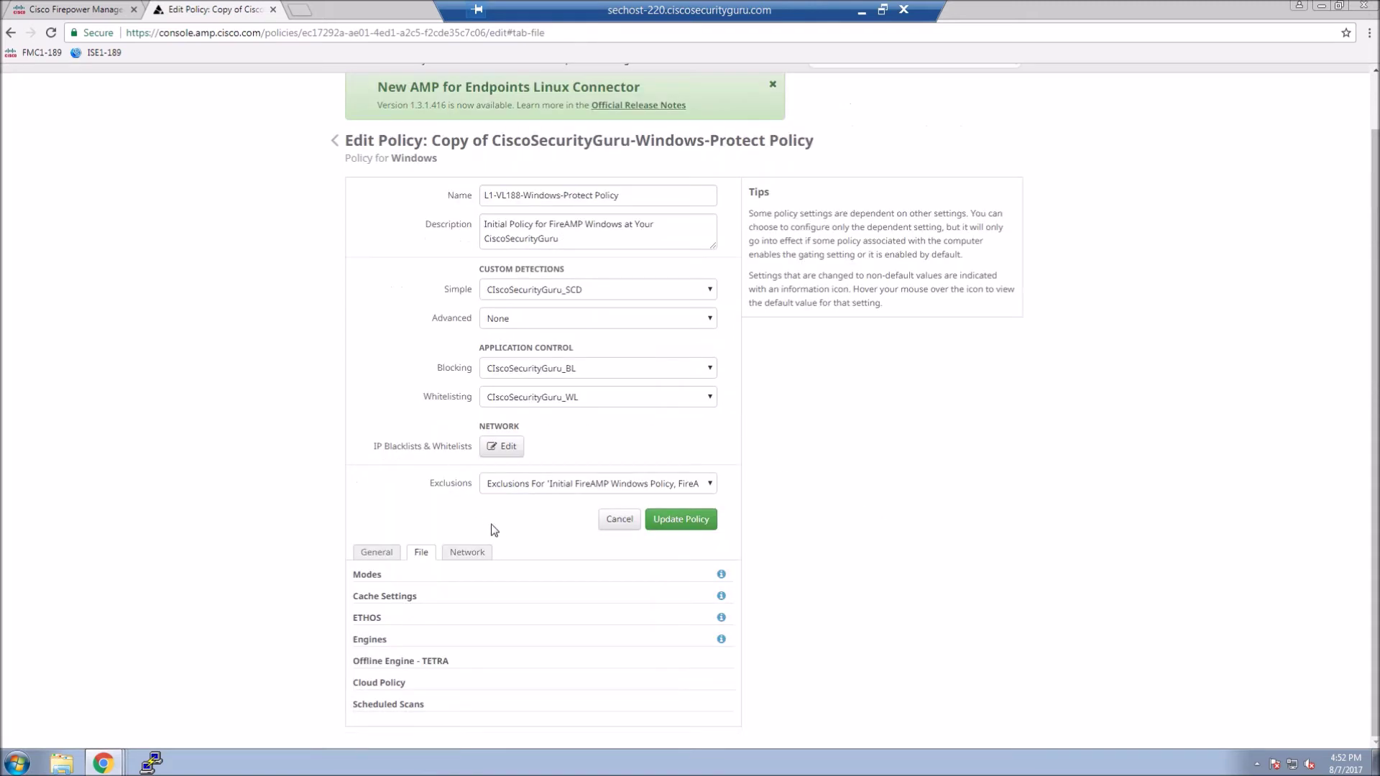
{"action": "left_click", "coordinate": [387, 578]}
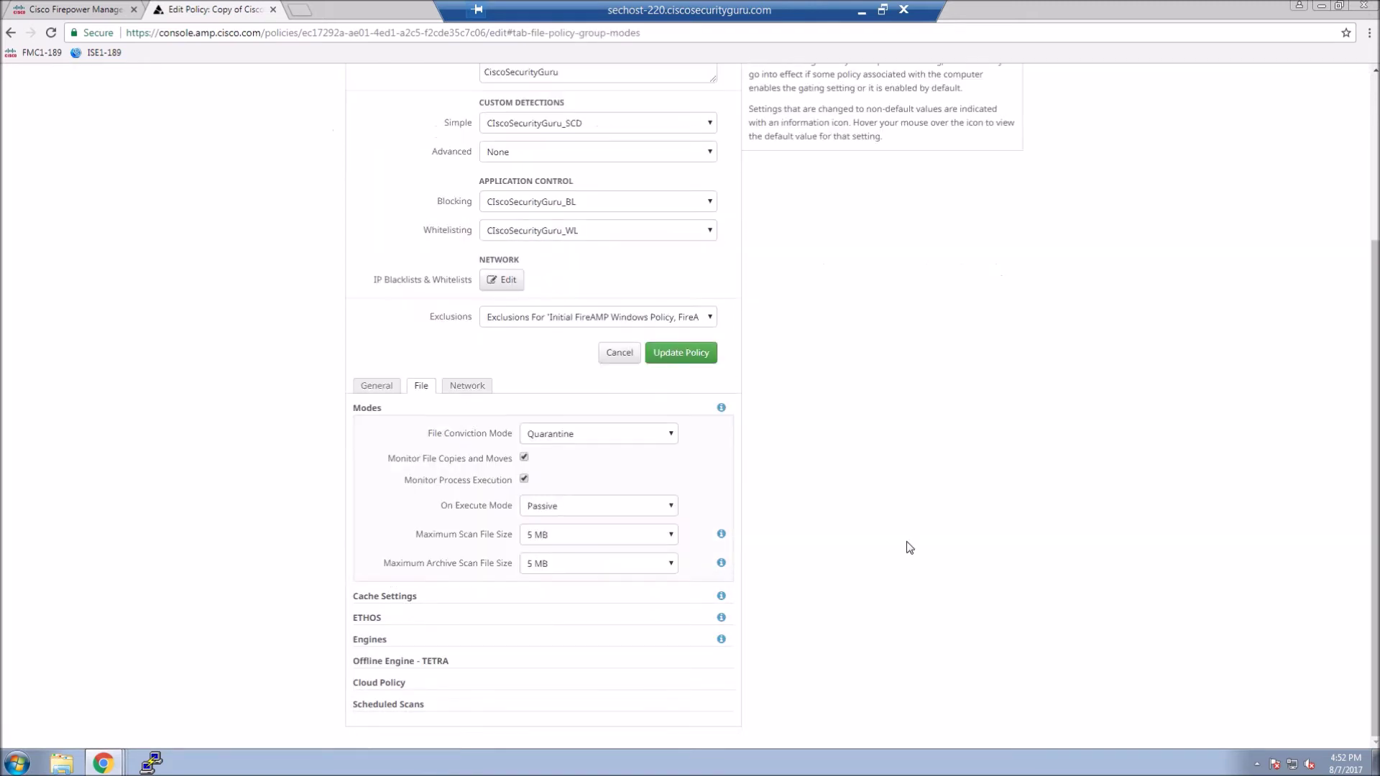
{"action": "left_click", "coordinate": [596, 435]}
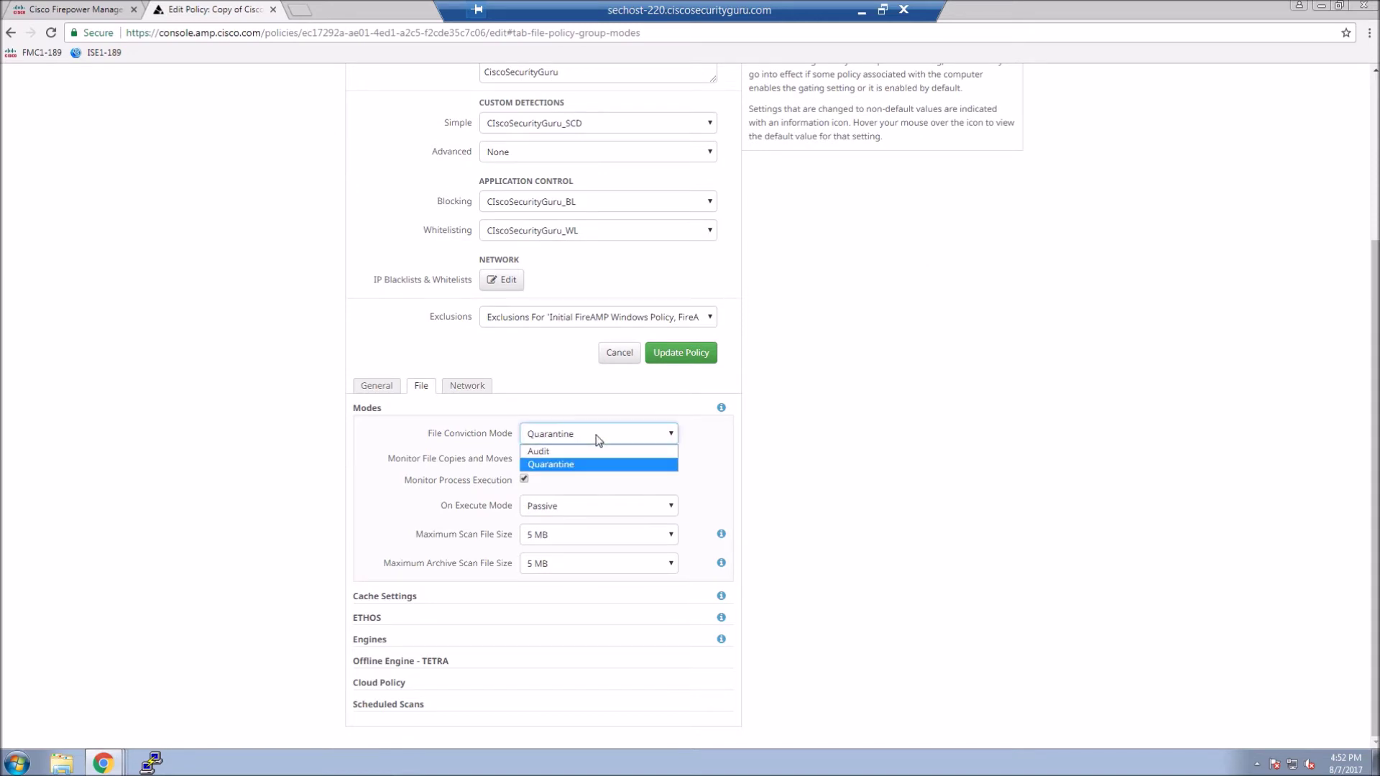
{"action": "left_click", "coordinate": [596, 435]}
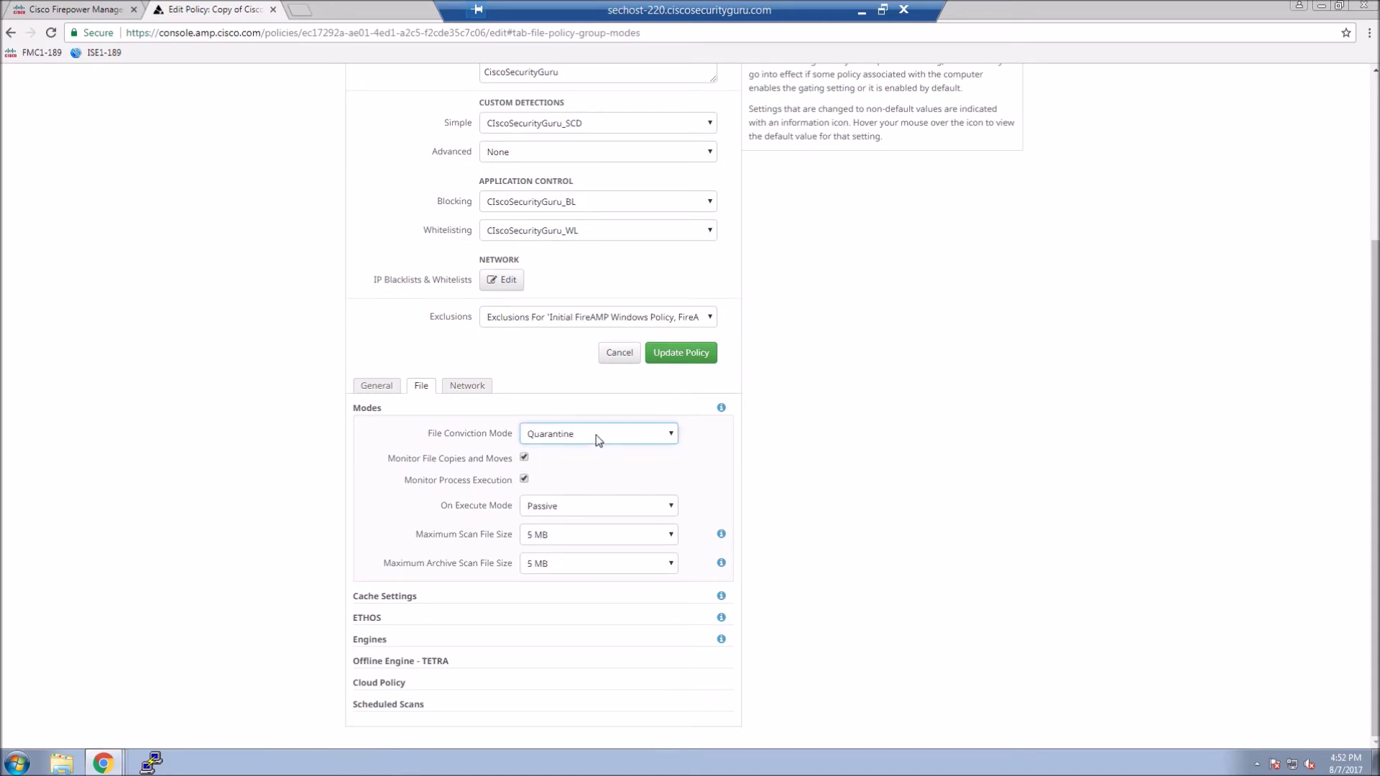
{"action": "left_click", "coordinate": [366, 639]}
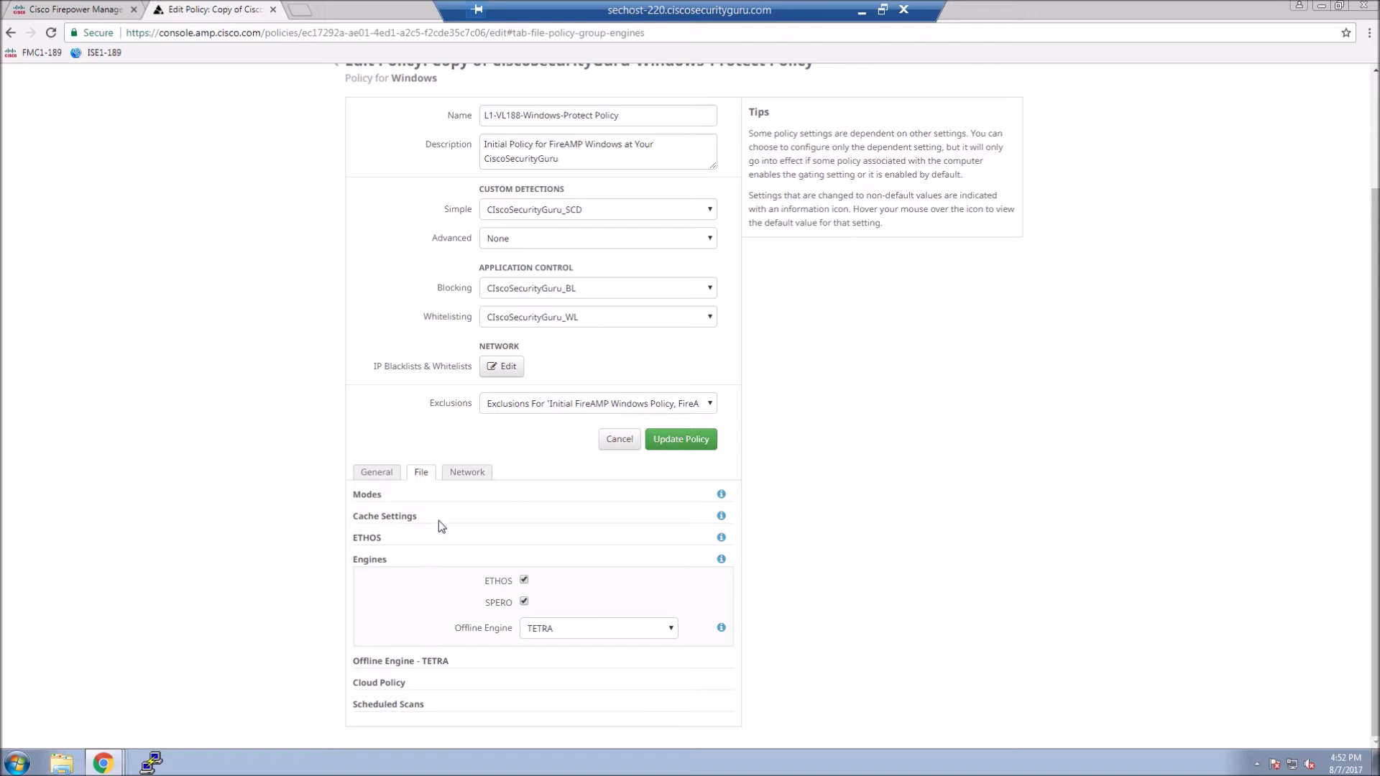
{"action": "left_click", "coordinate": [468, 472]}
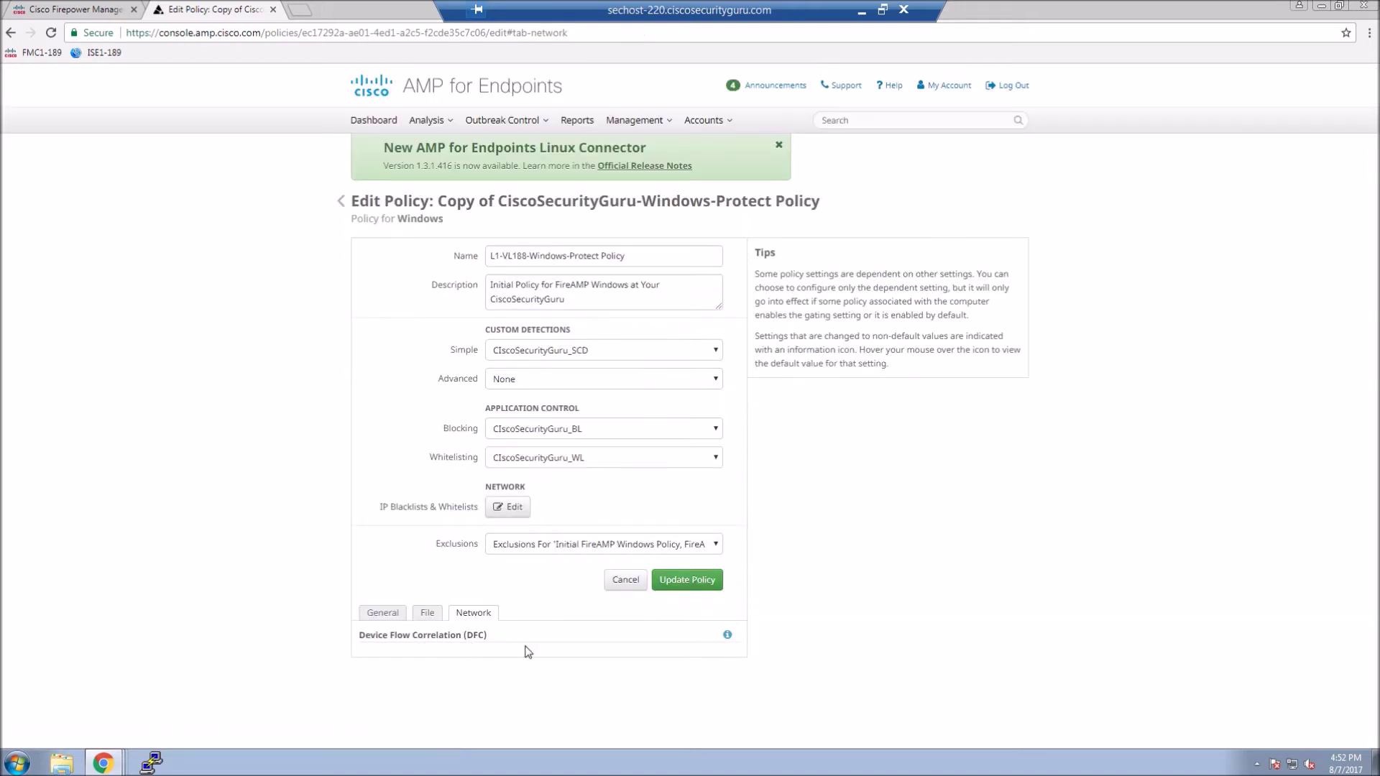
{"action": "left_click", "coordinate": [703, 580]}
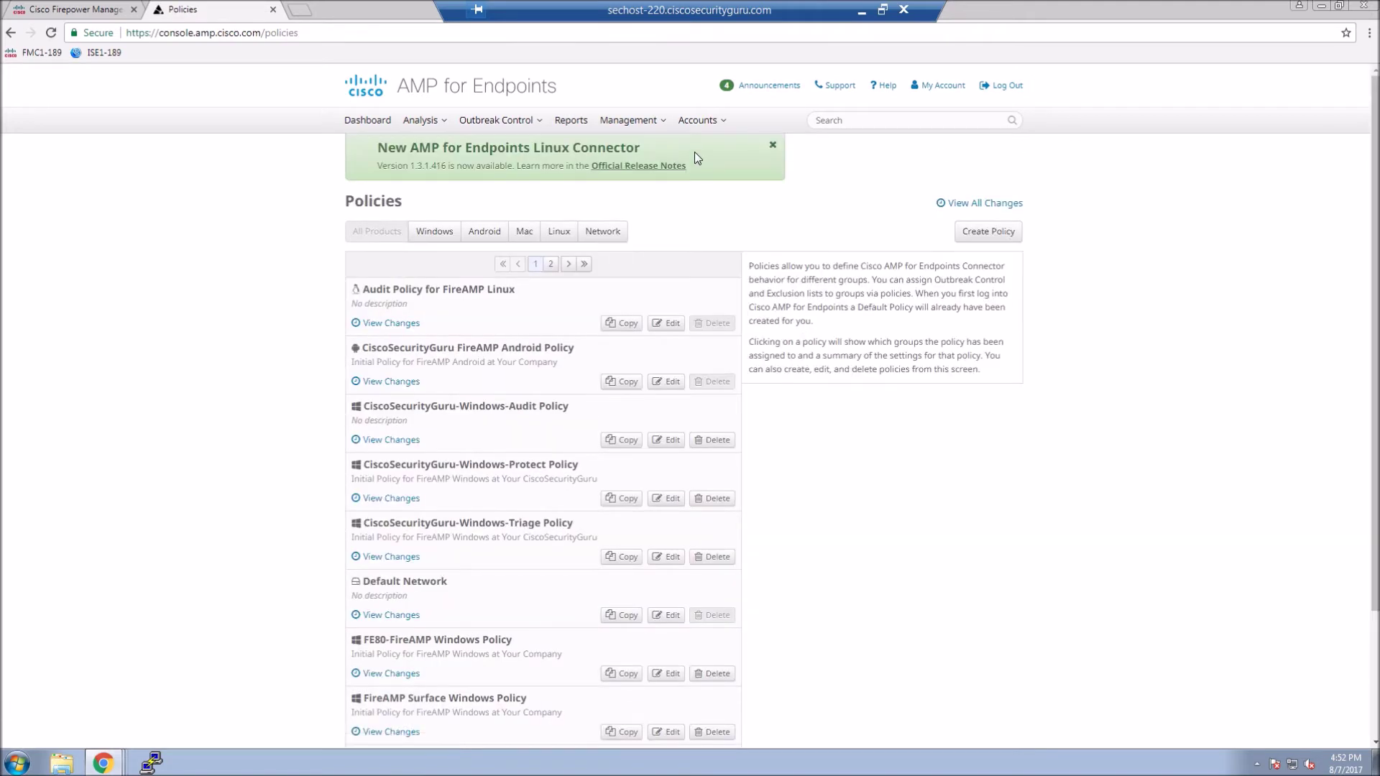
Go to page 2 of the Groups list under Management
{"action": "left_click", "coordinate": [666, 120]}
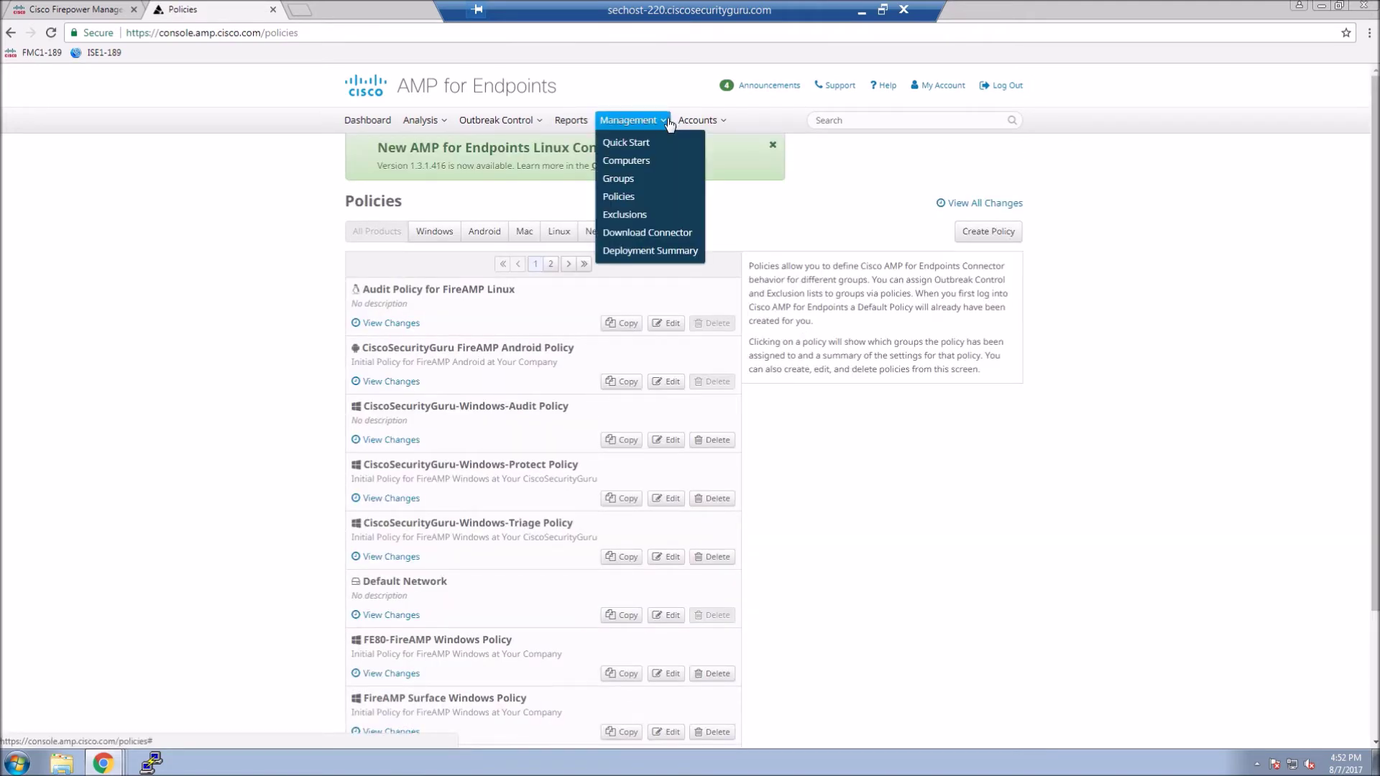
{"action": "left_click", "coordinate": [668, 123]}
{"action": "left_click", "coordinate": [668, 122]}
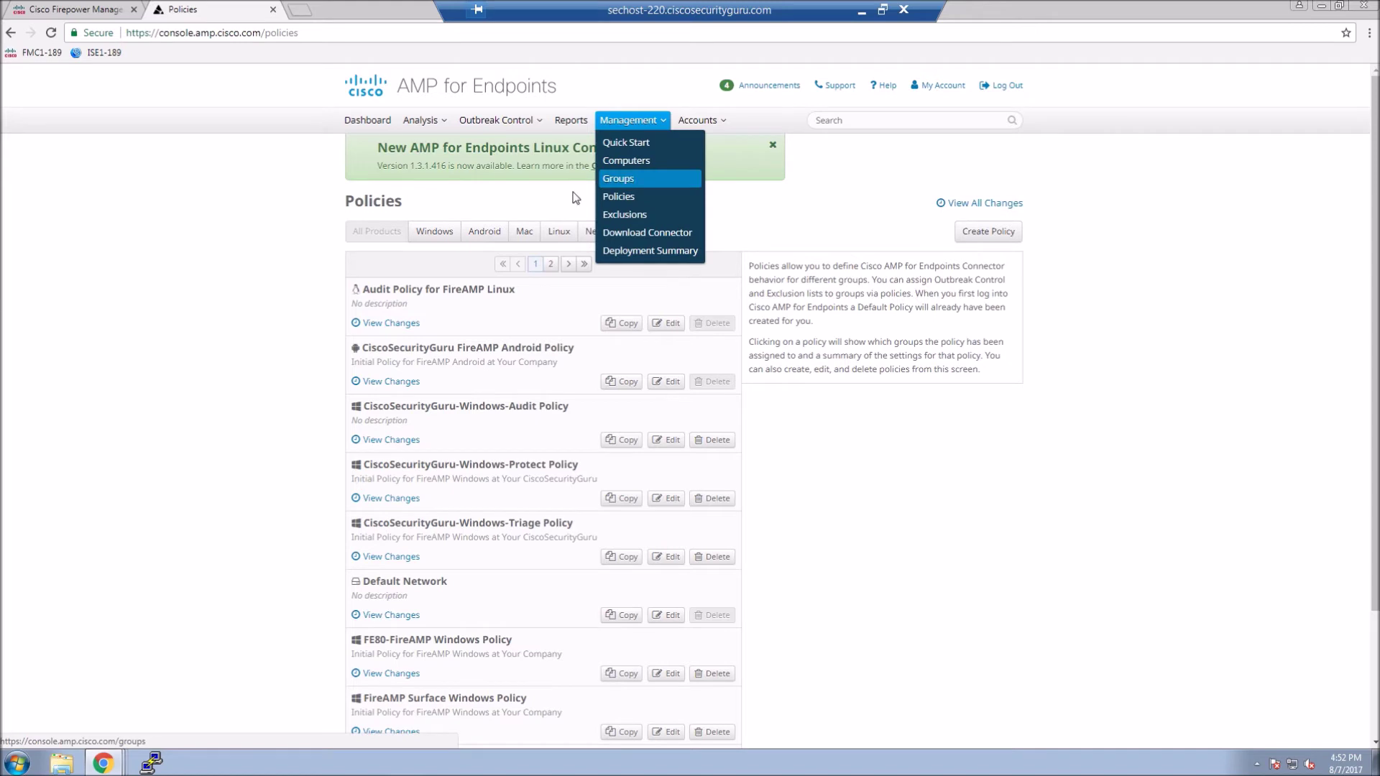
{"action": "left_click", "coordinate": [624, 177]}
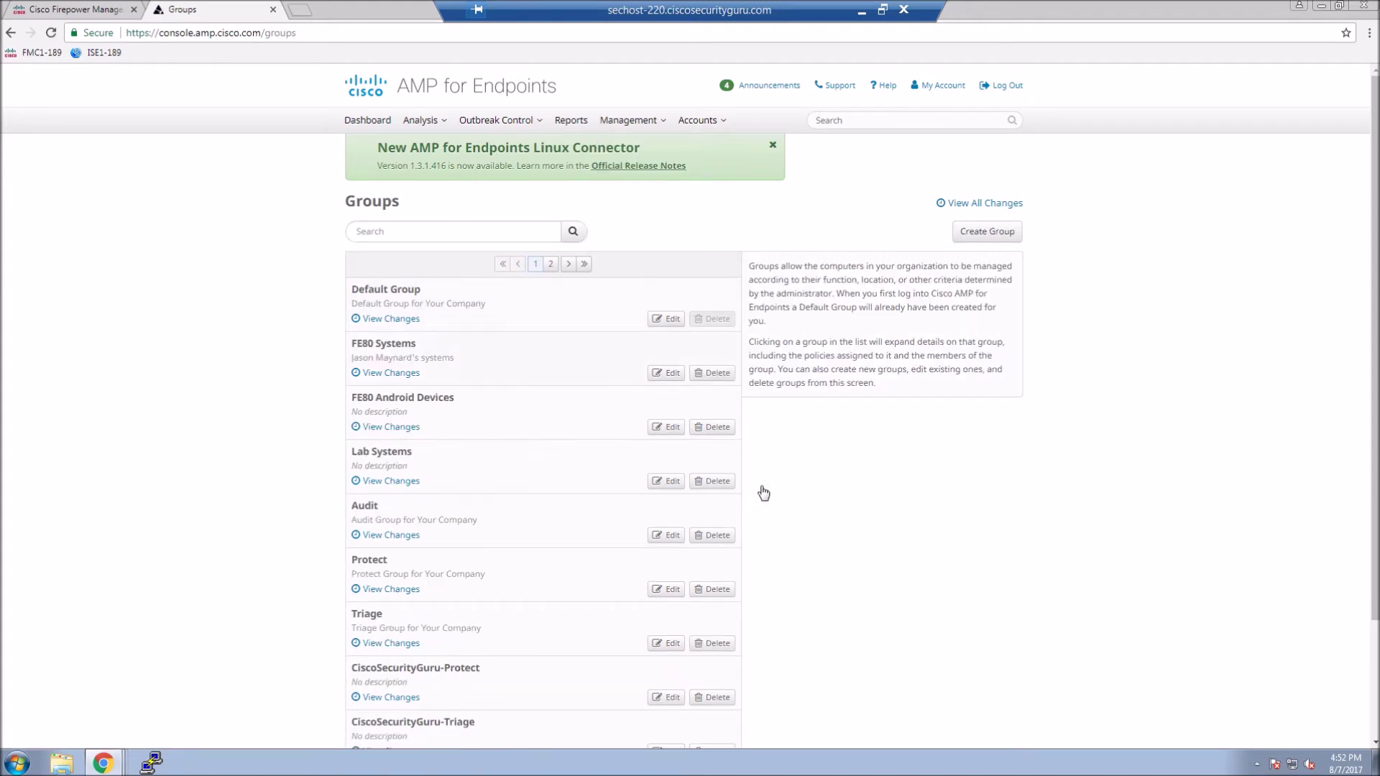
{"action": "scroll", "coordinate": [904, 619], "scroll_direction": "down", "scroll_amount": 2}
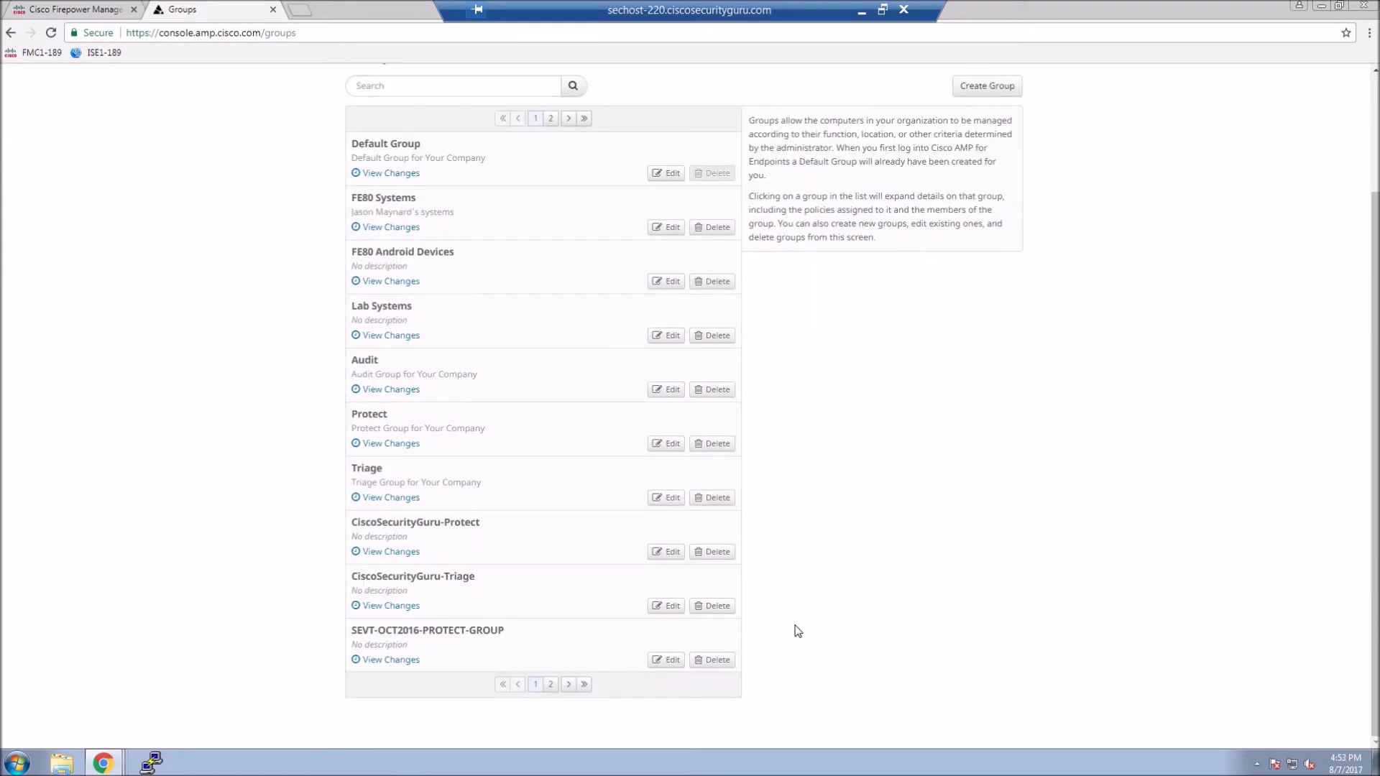
{"action": "left_click", "coordinate": [568, 685]}
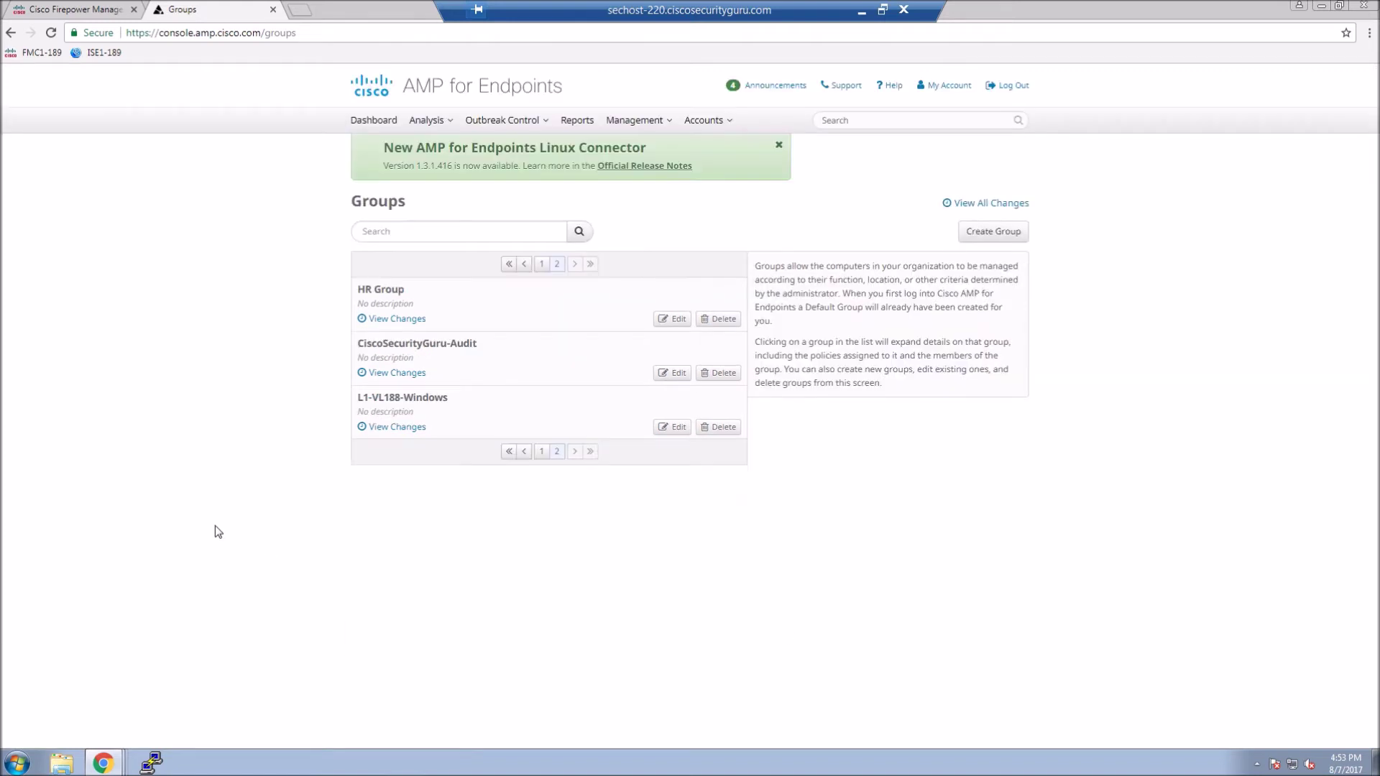
Assign L1-VL188-Windows-Protect Policy as the L1-VL188-Windows group's Windows policy and save
{"action": "left_click", "coordinate": [674, 427]}
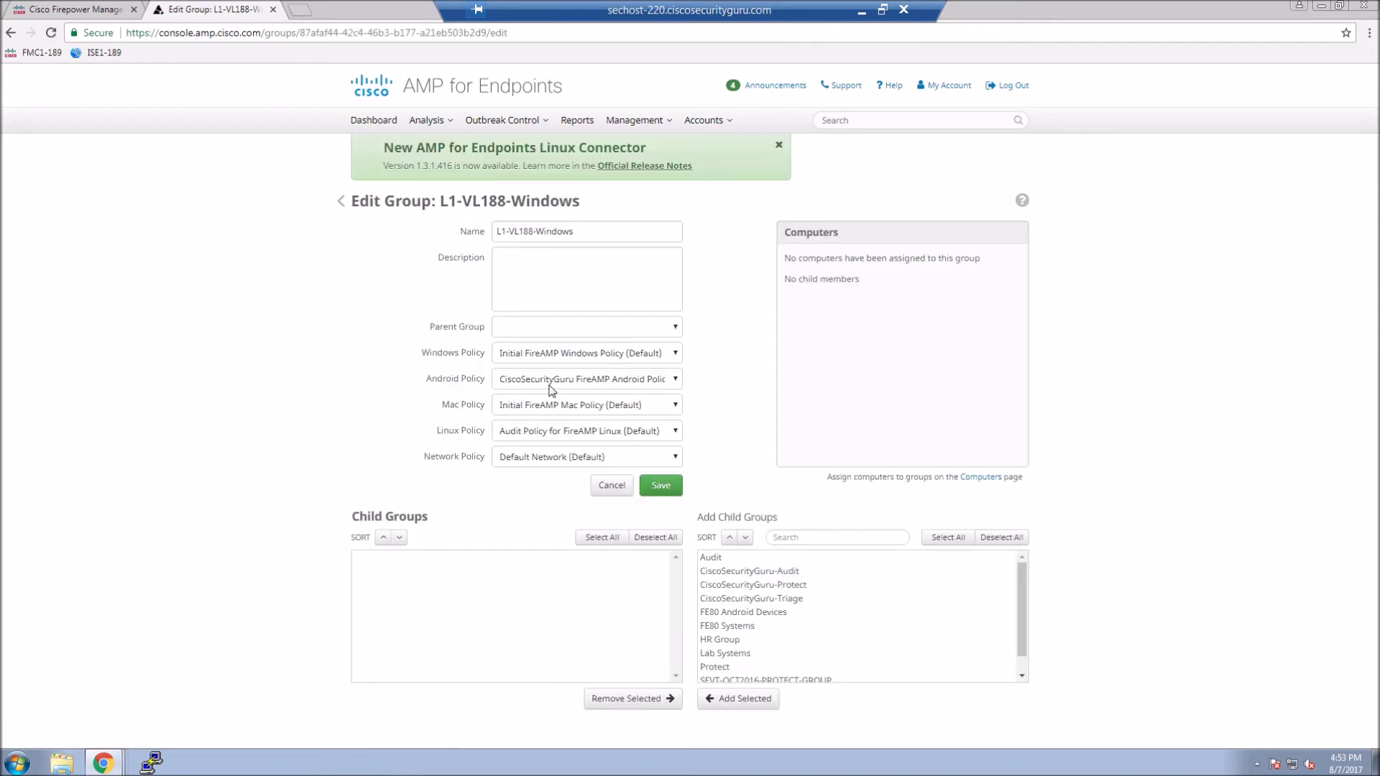
{"action": "left_click", "coordinate": [623, 358]}
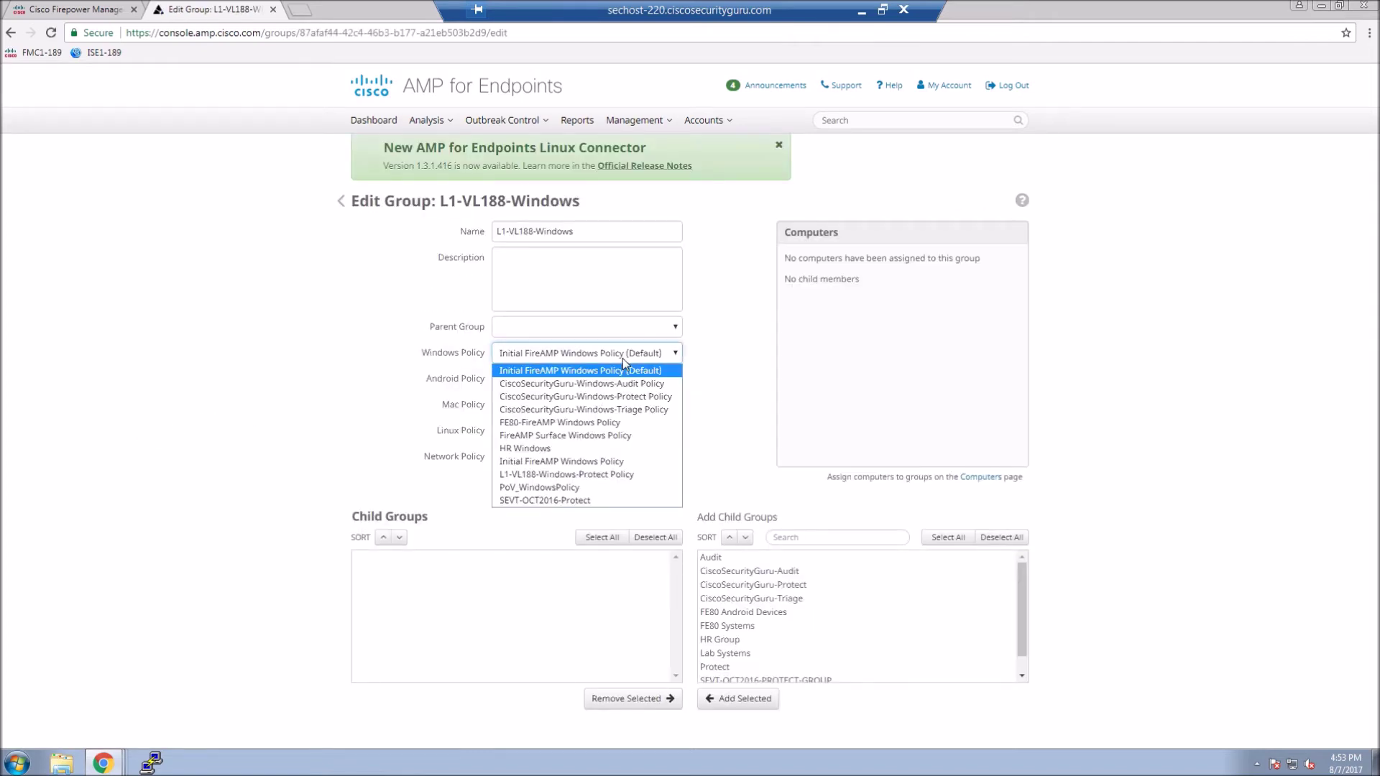
{"action": "left_click", "coordinate": [551, 475]}
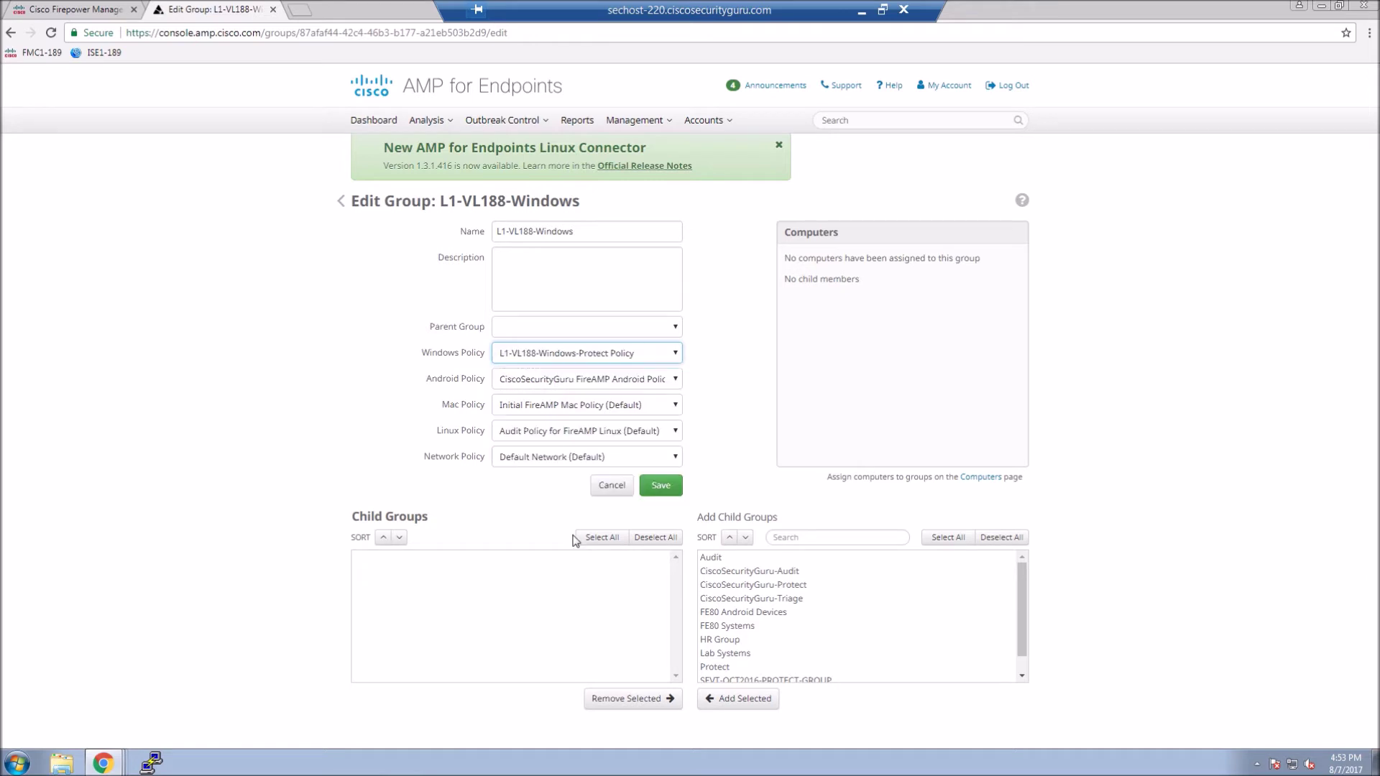
{"action": "left_click", "coordinate": [662, 486]}
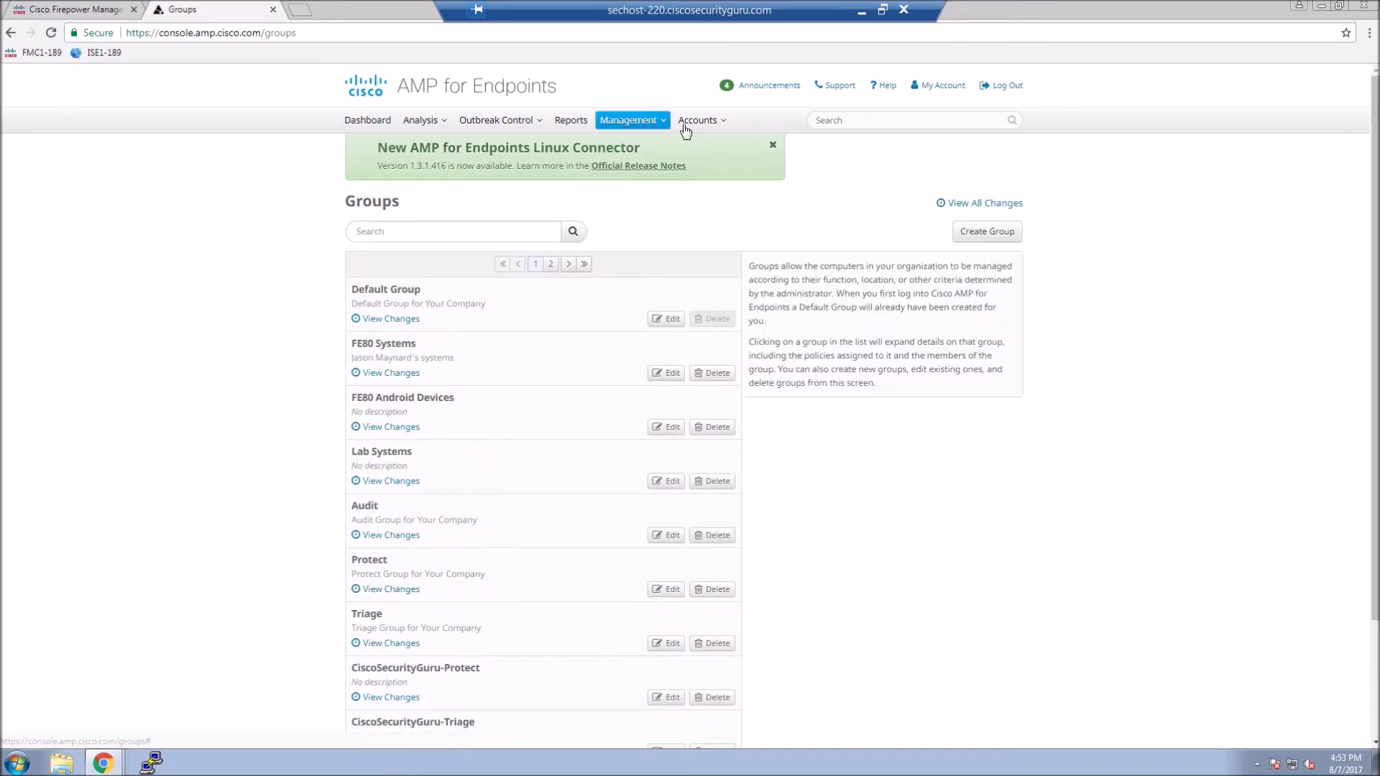
Download the Windows connector installer for group L1-VL188-Windows and launch FireAMPSetup
{"action": "left_click", "coordinate": [644, 122]}
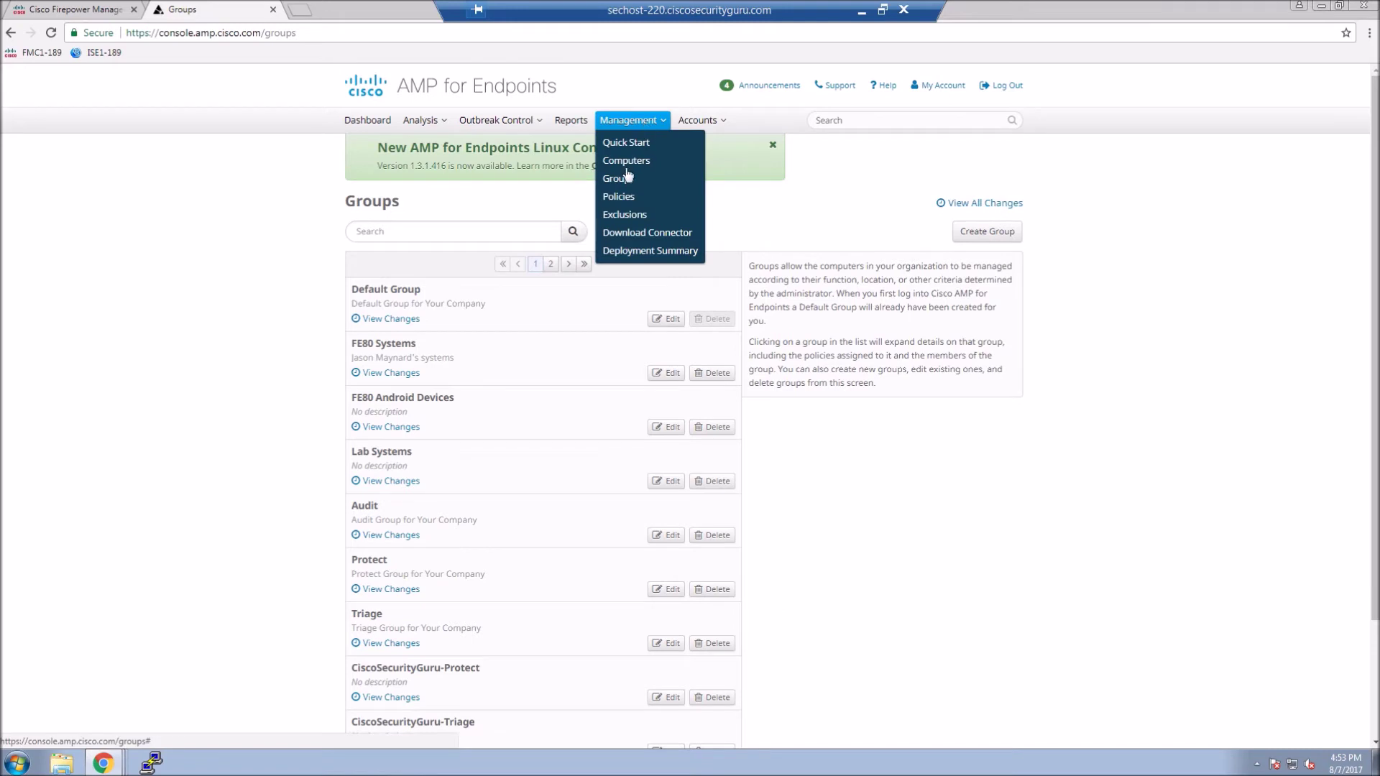
{"action": "left_click", "coordinate": [626, 234]}
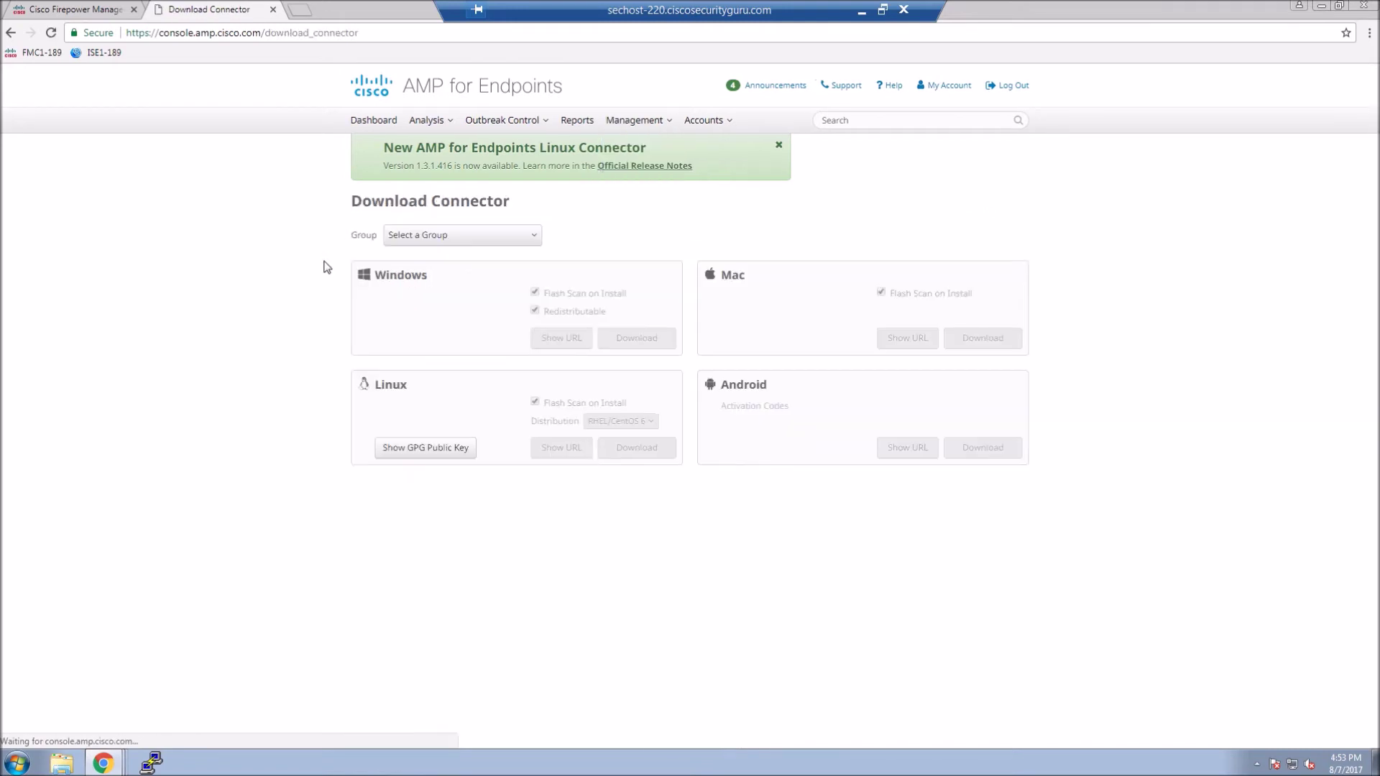
{"action": "left_click", "coordinate": [532, 241]}
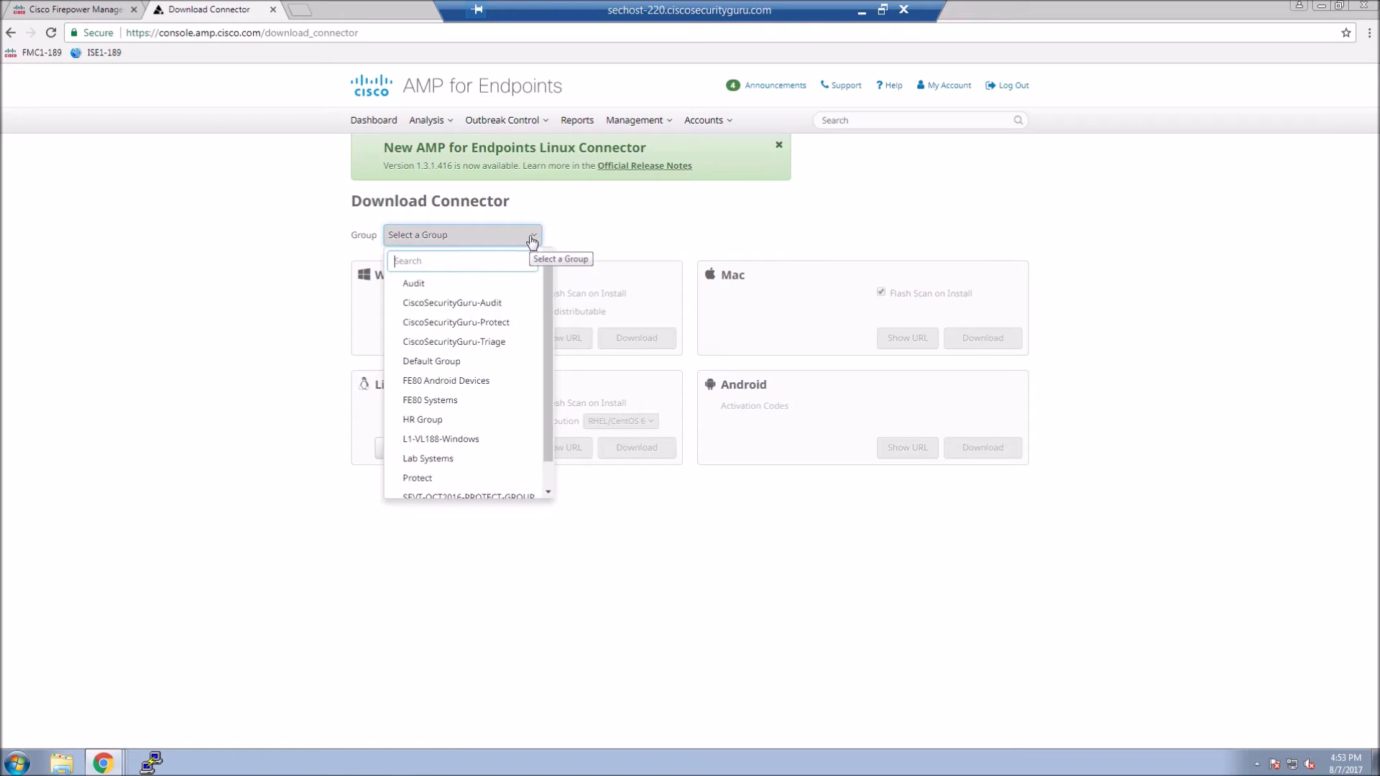
{"action": "left_click", "coordinate": [436, 440]}
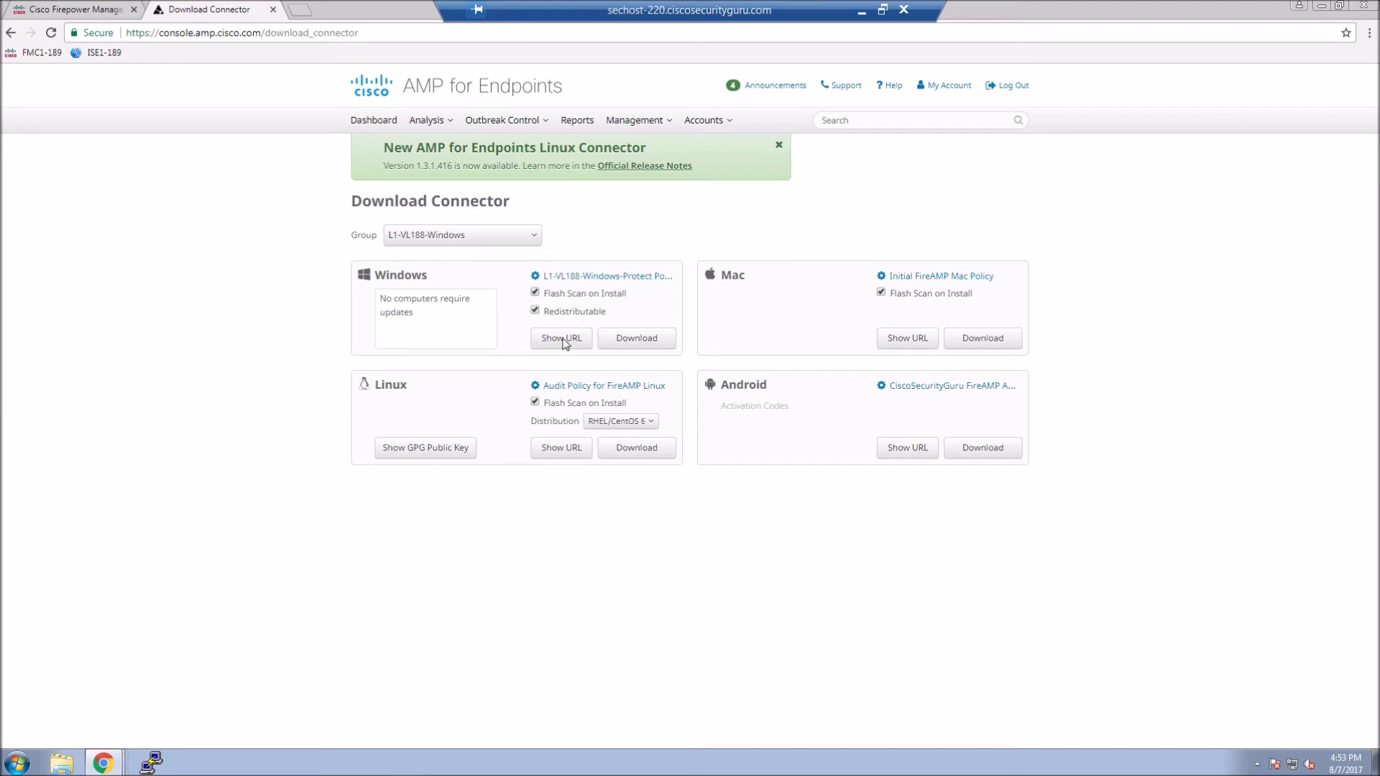
{"action": "left_click", "coordinate": [632, 340]}
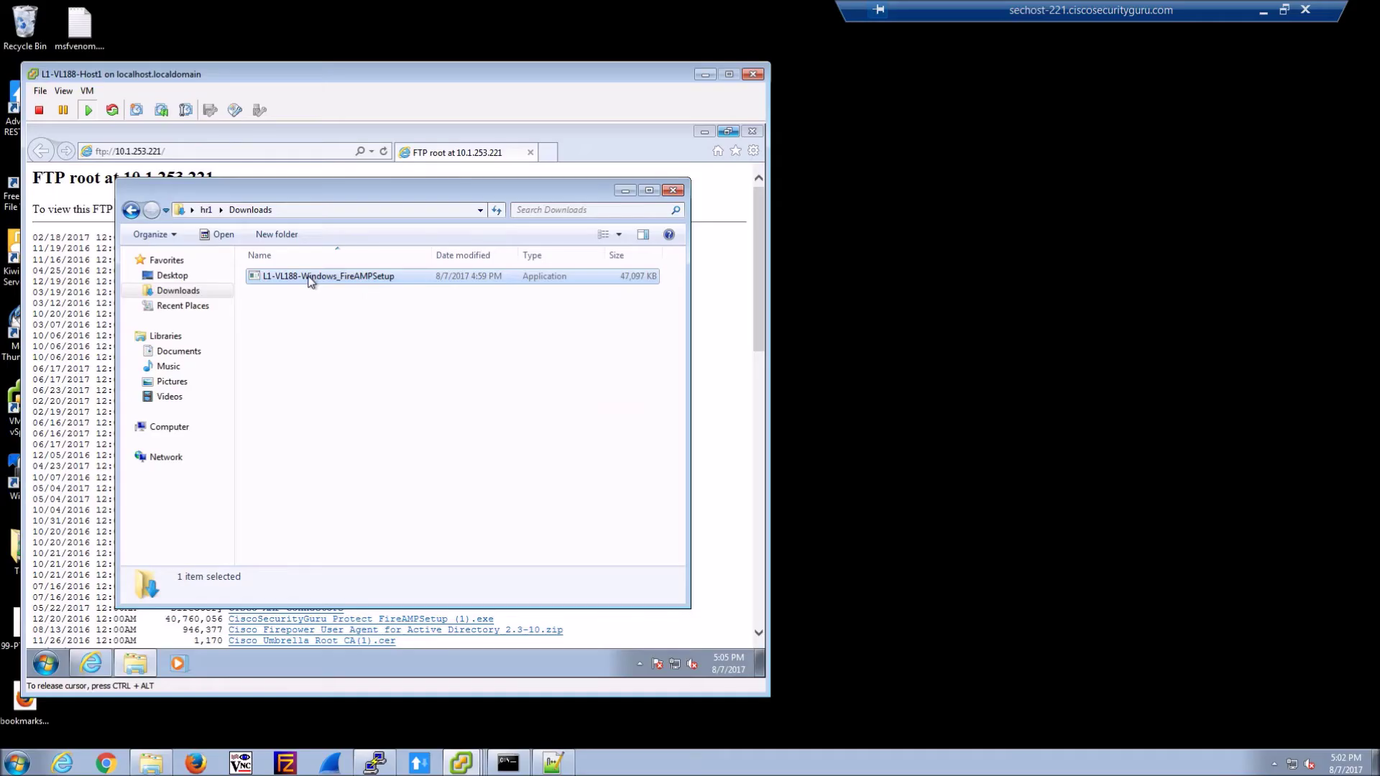
{"action": "double_click", "coordinate": [311, 277]}
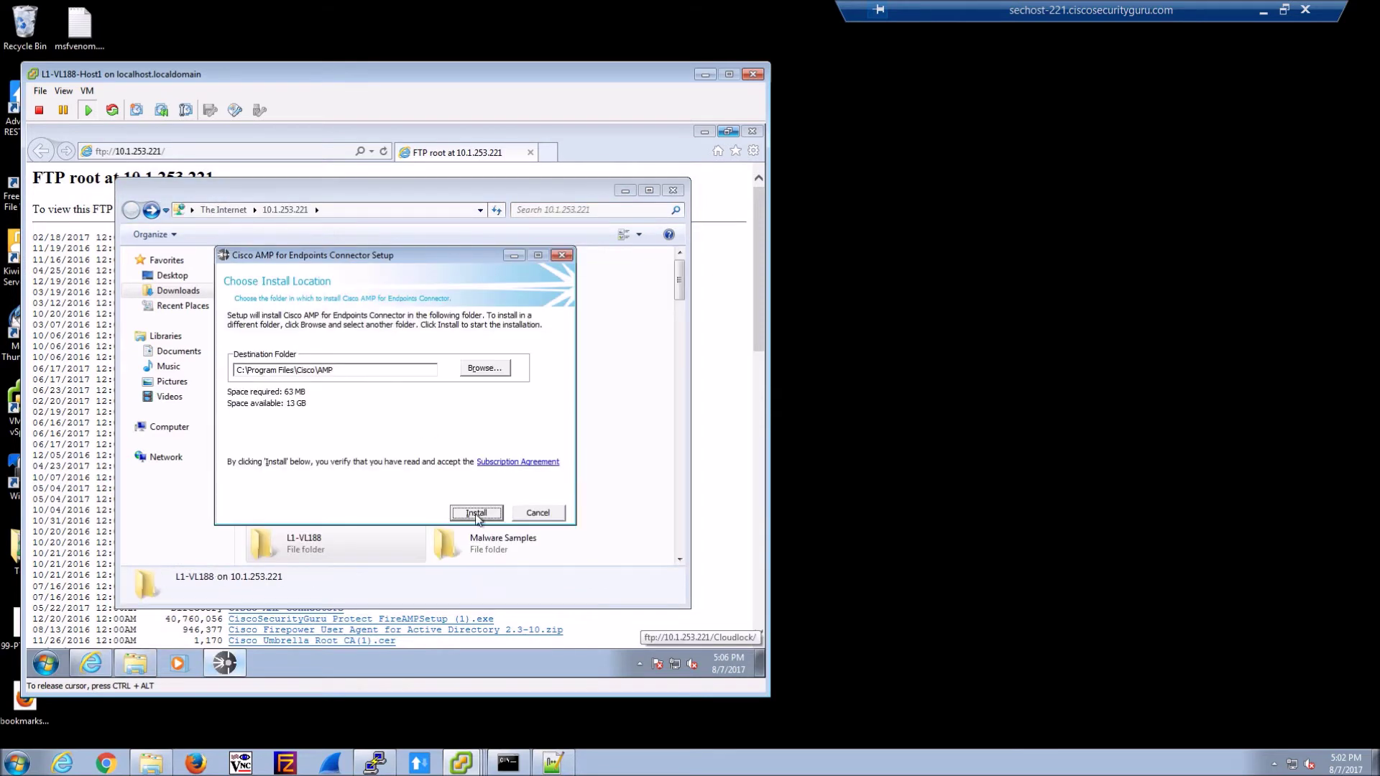
Install the connector into the default C:\Program Files\Cisco\AMP folder and finish setup
{"action": "left_click", "coordinate": [476, 512]}
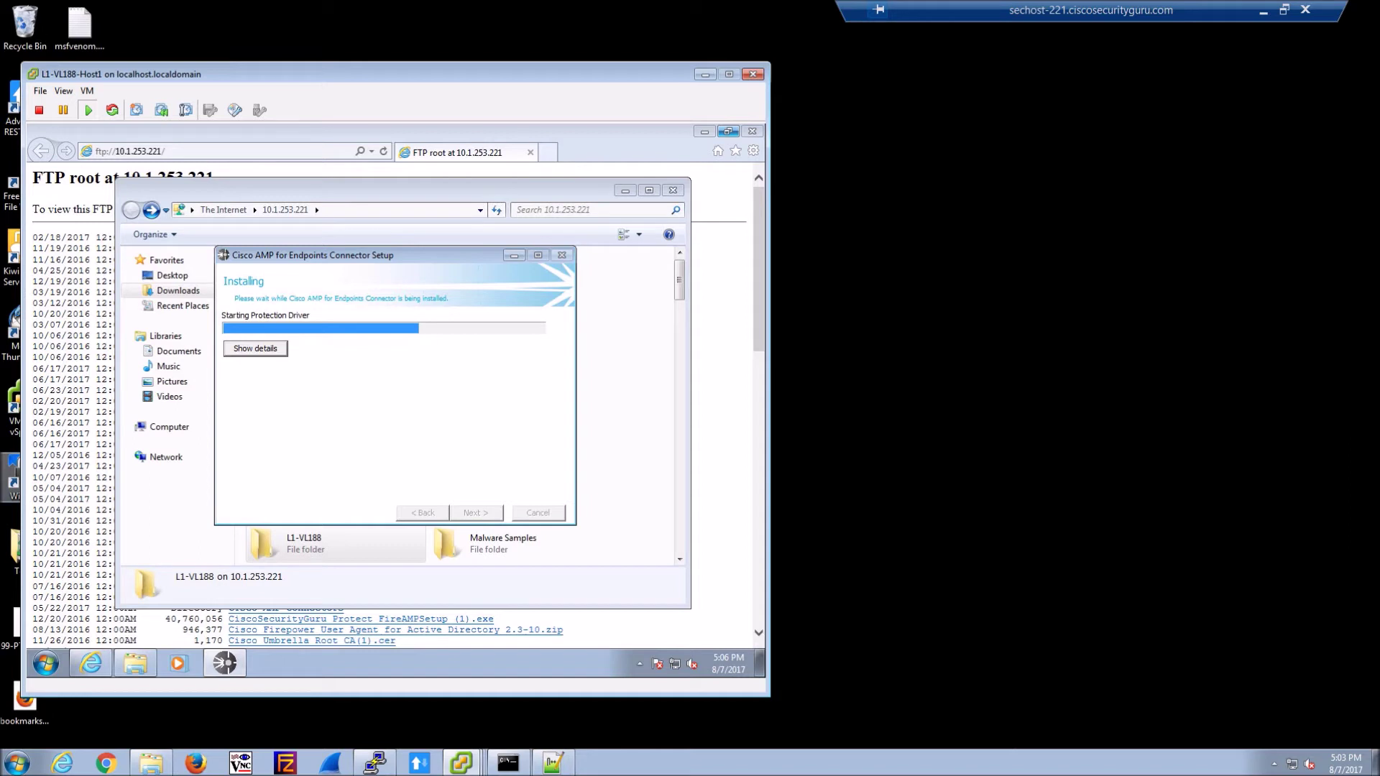
{"action": "left_click", "coordinate": [386, 259]}
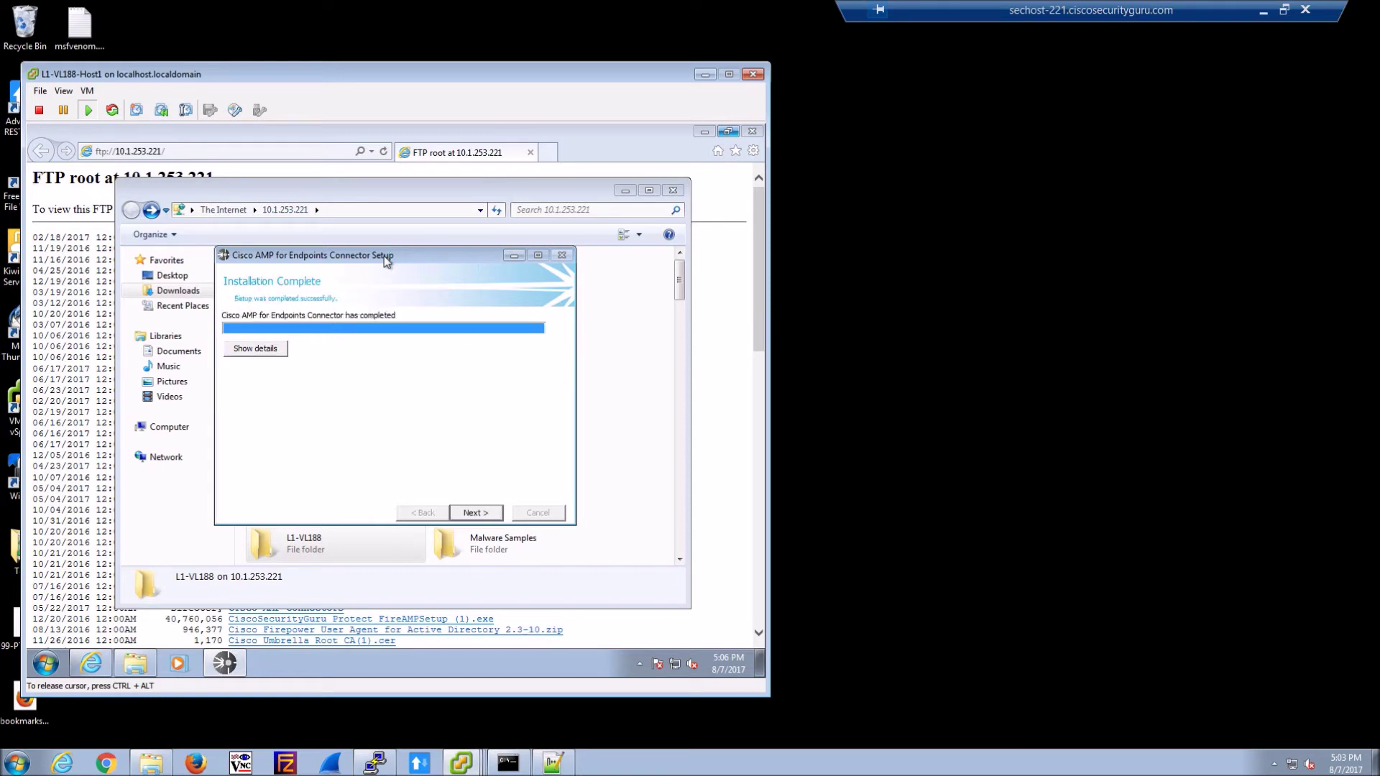
{"action": "left_click", "coordinate": [479, 515]}
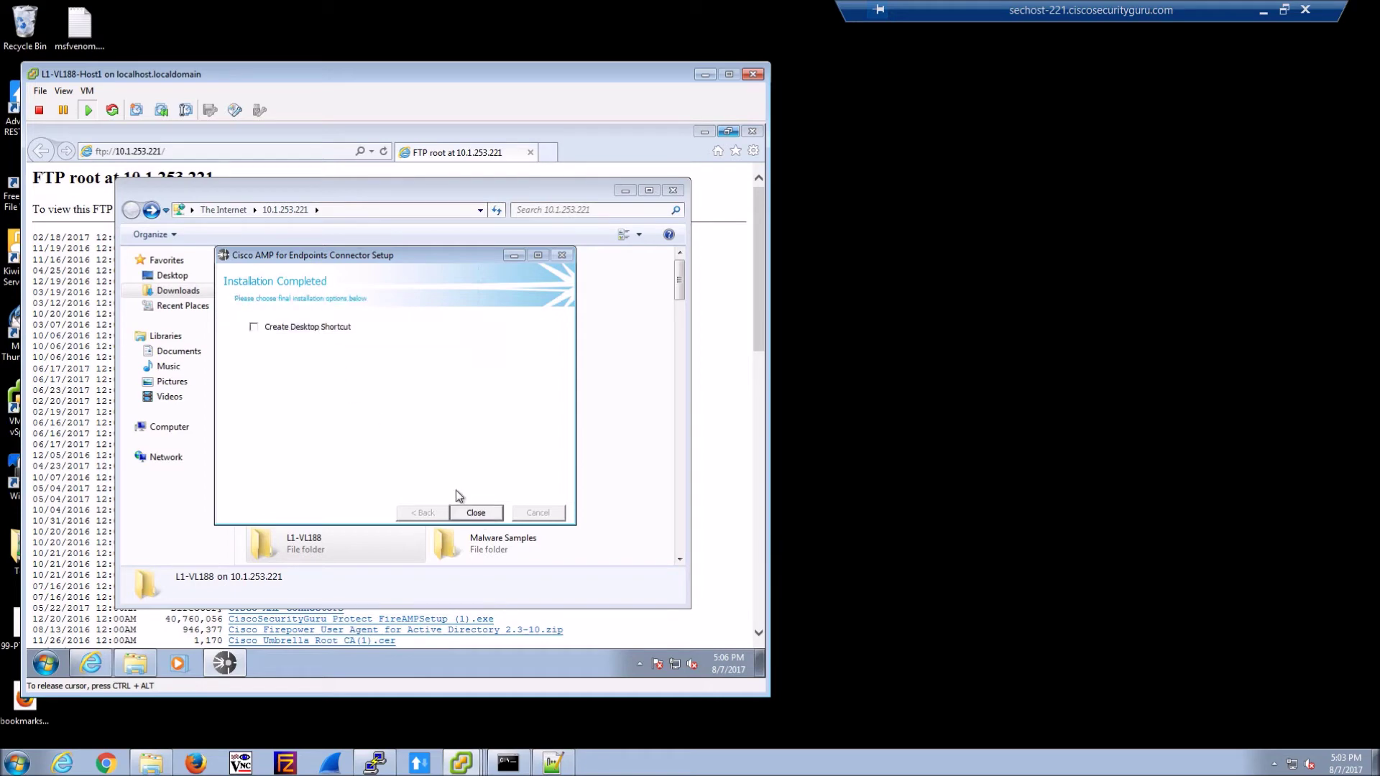
{"action": "key", "text": "Return"}
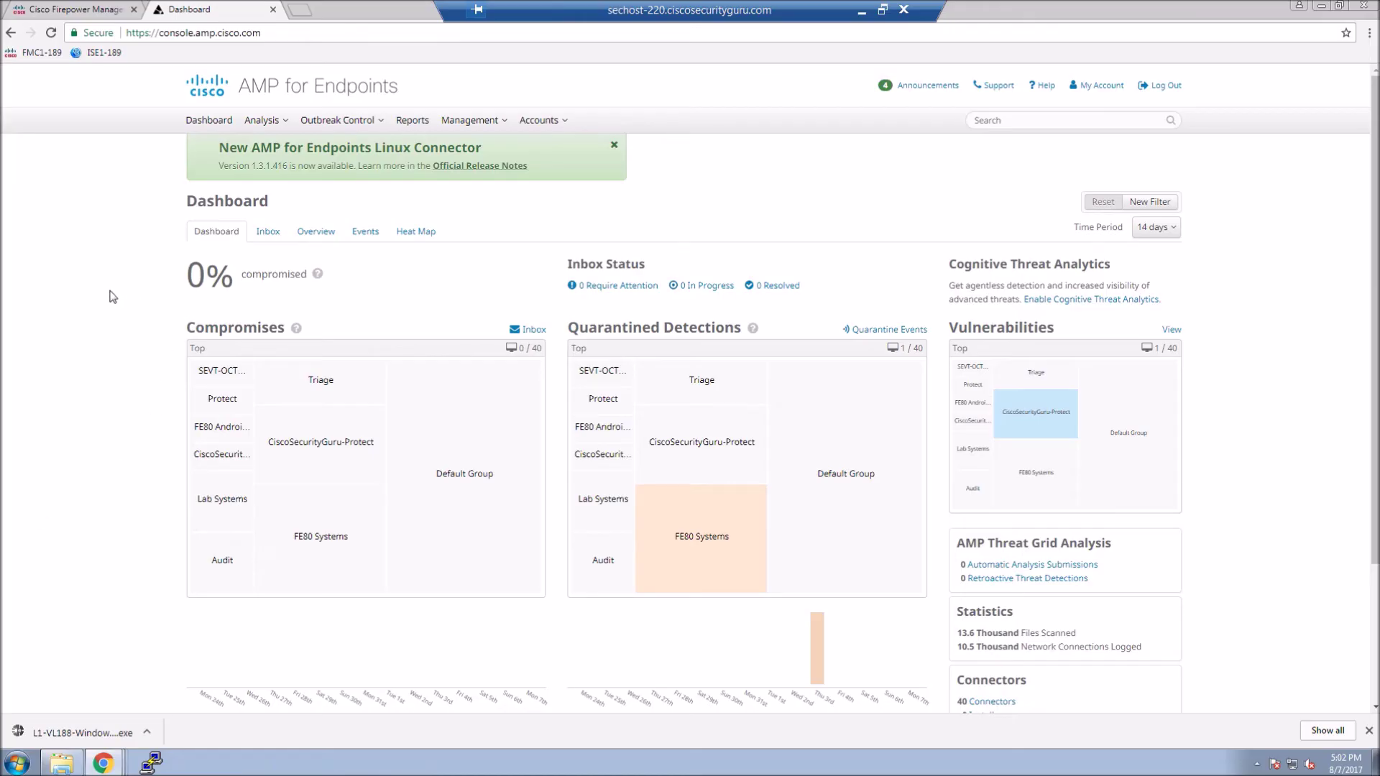
Reload the dashboard, filter to L1-VL188-Windows, and review L1-VL188-HOST1's Install Started event
{"action": "right_click", "coordinate": [110, 292]}
{"action": "left_click", "coordinate": [142, 336]}
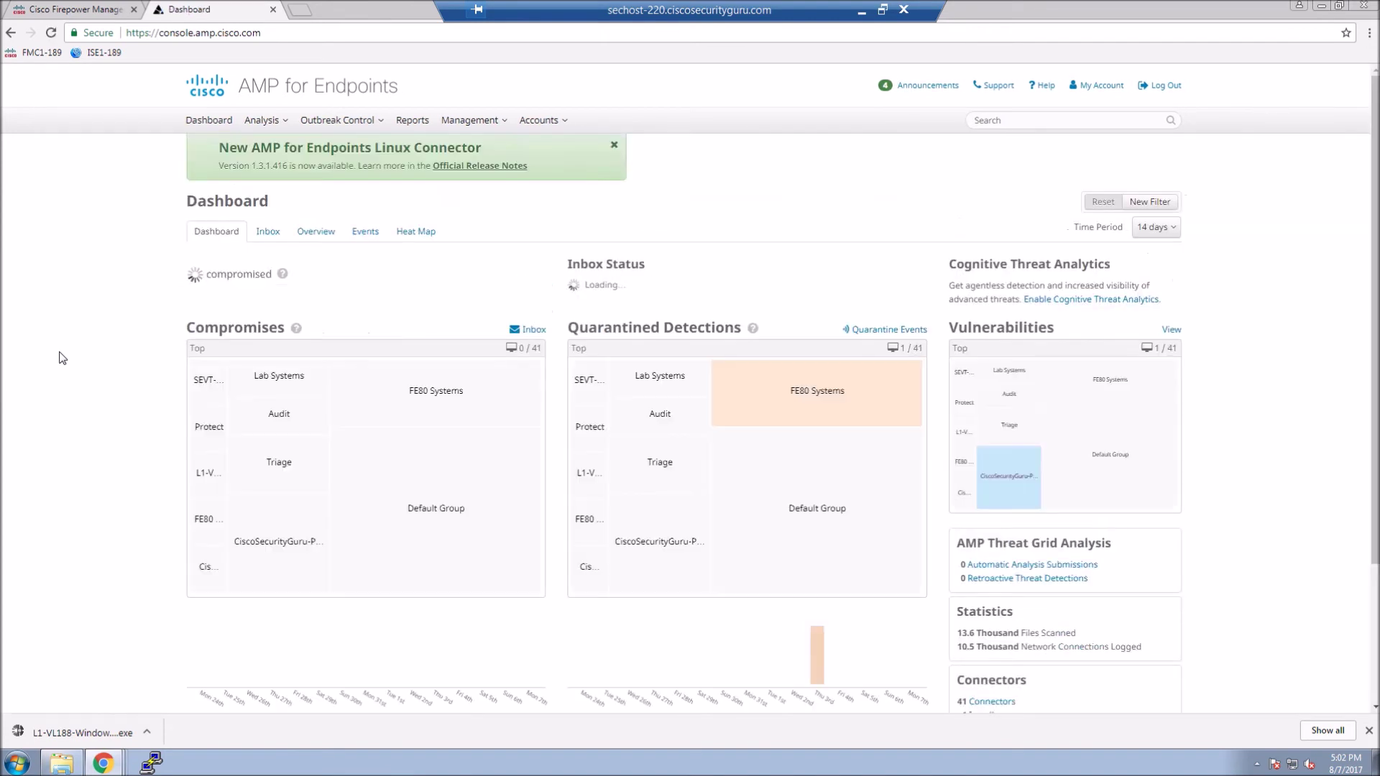
{"action": "left_click", "coordinate": [212, 478]}
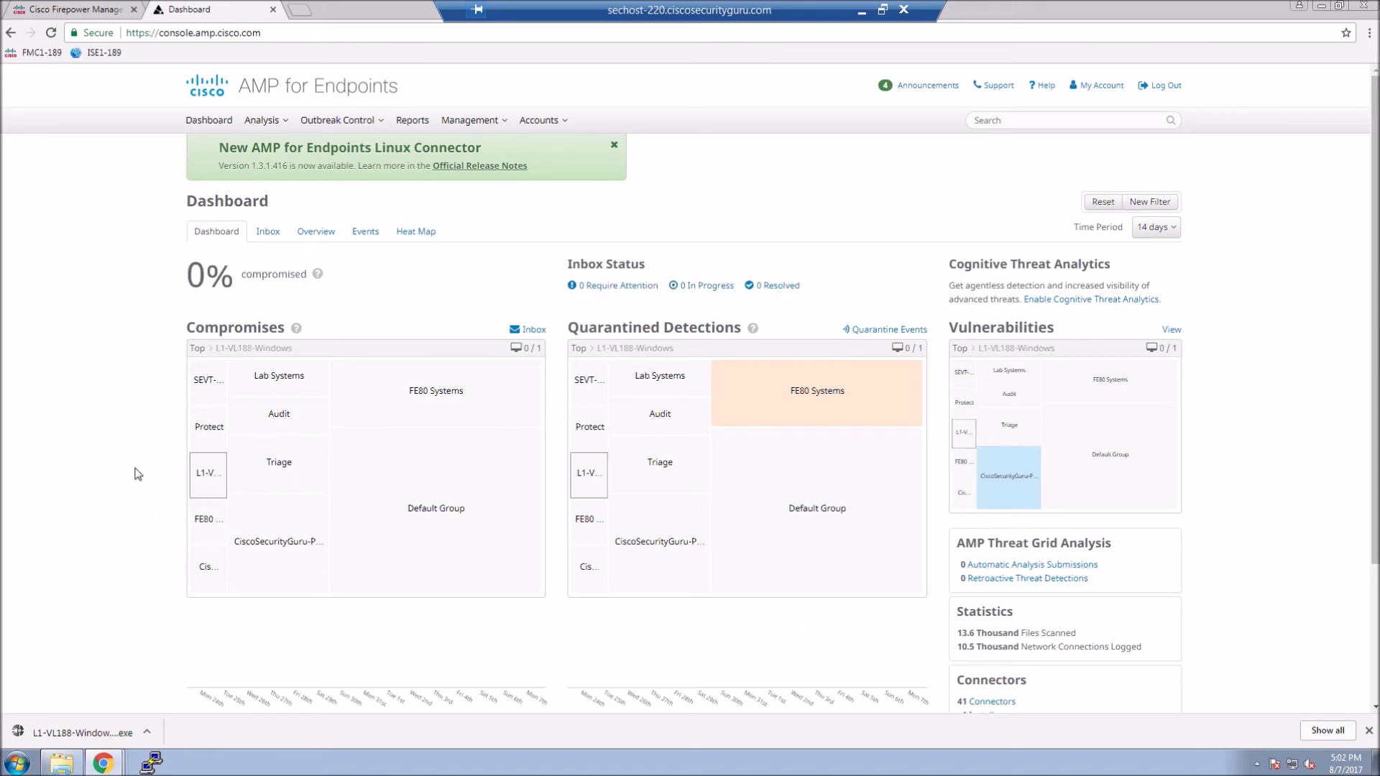
{"action": "left_click", "coordinate": [364, 232]}
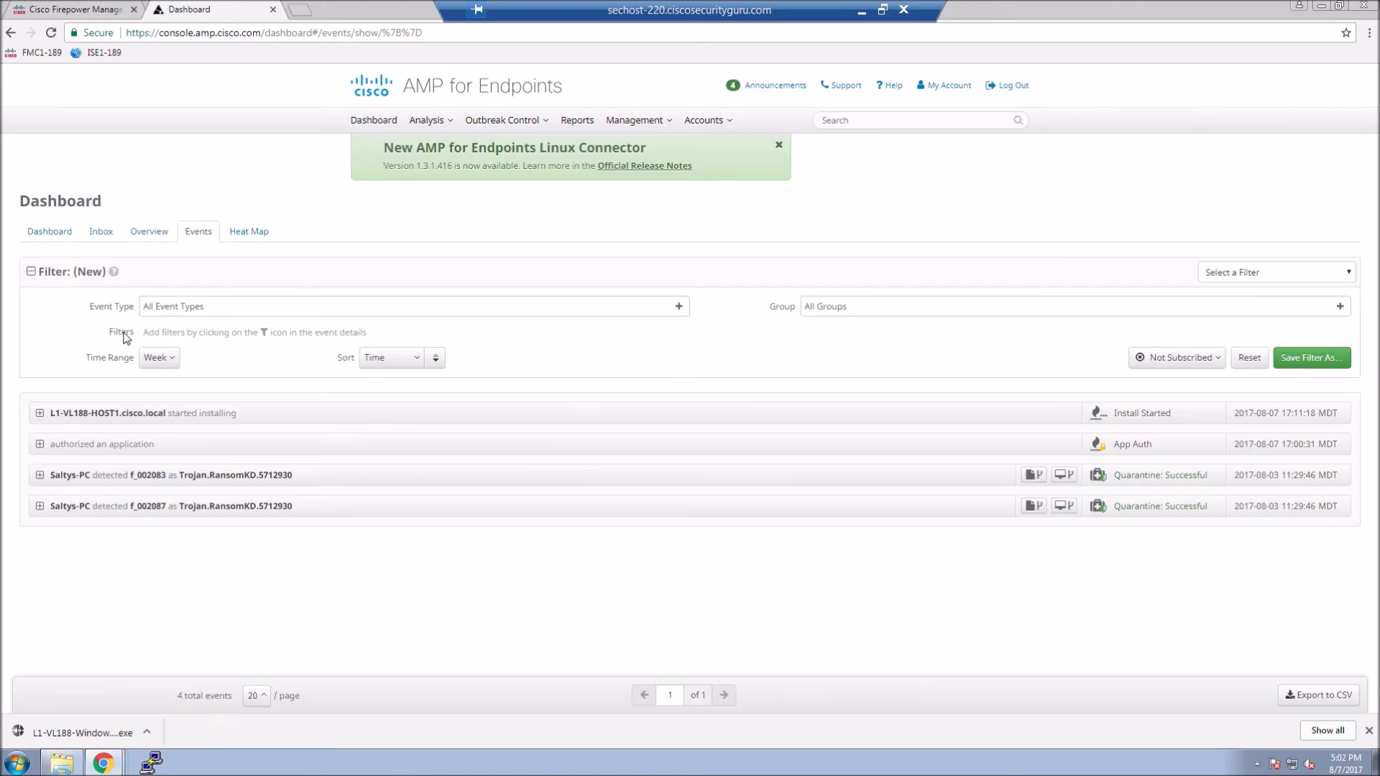
{"action": "left_click", "coordinate": [40, 413]}
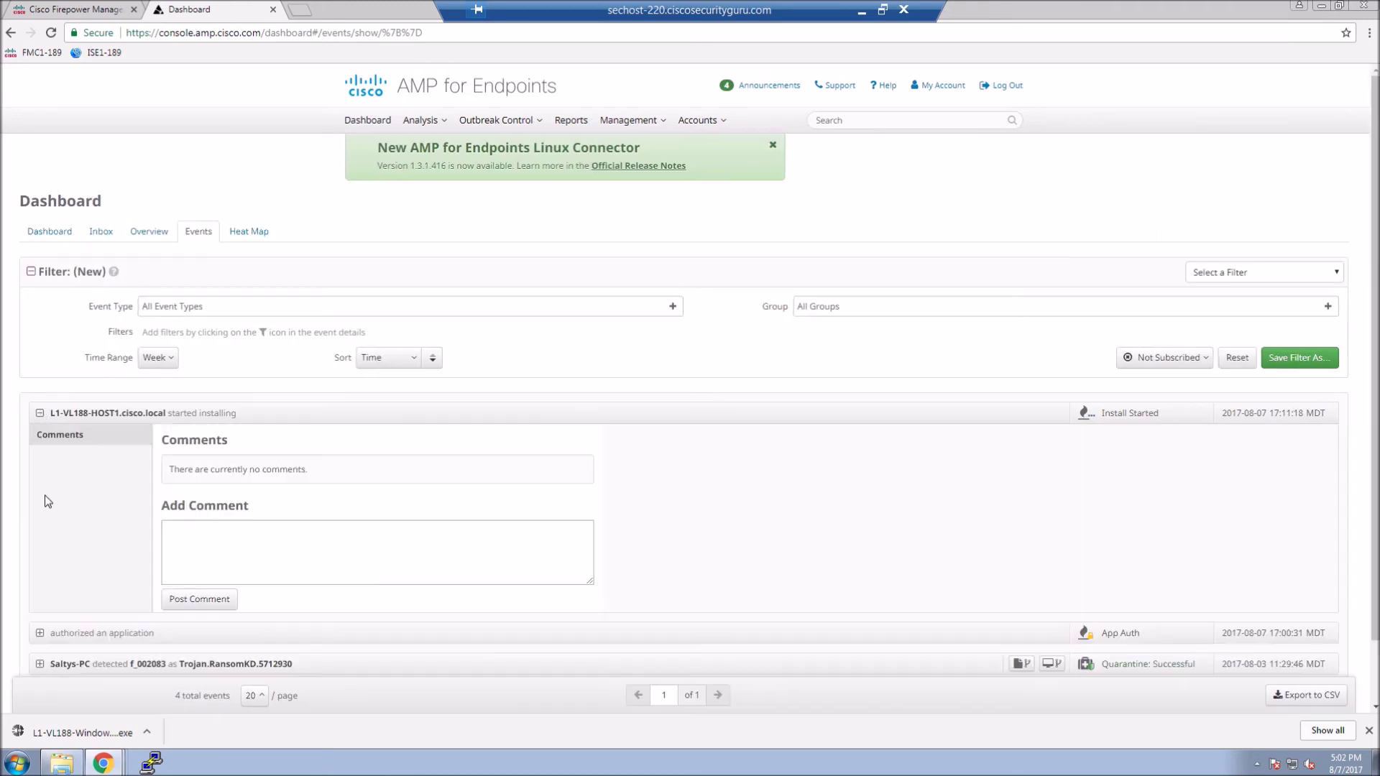
{"action": "left_click", "coordinate": [39, 415]}
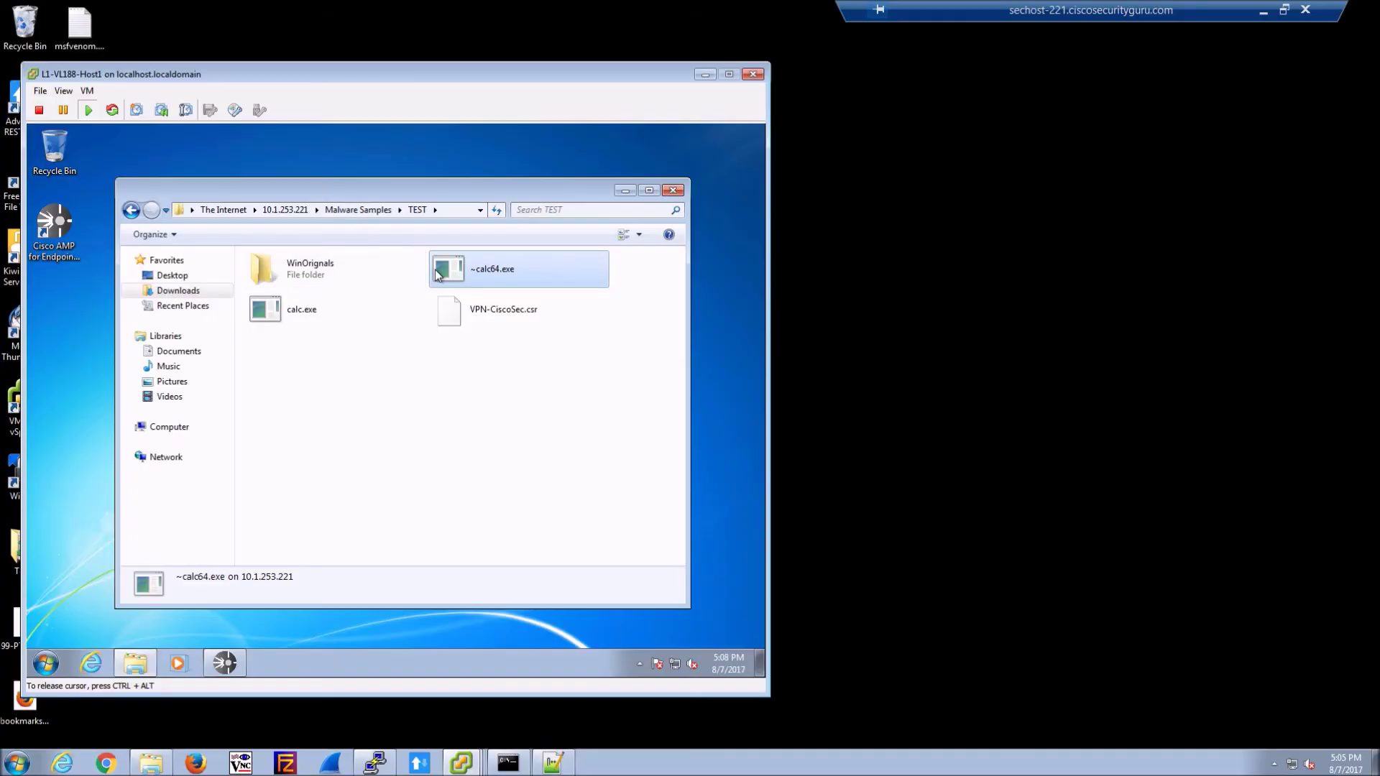
Copy ~calc64.exe from the TEST folder to the desktop and move Explorer aside
{"action": "left_click_drag", "start_coordinate": [440, 276], "coordinate": [86, 387]}
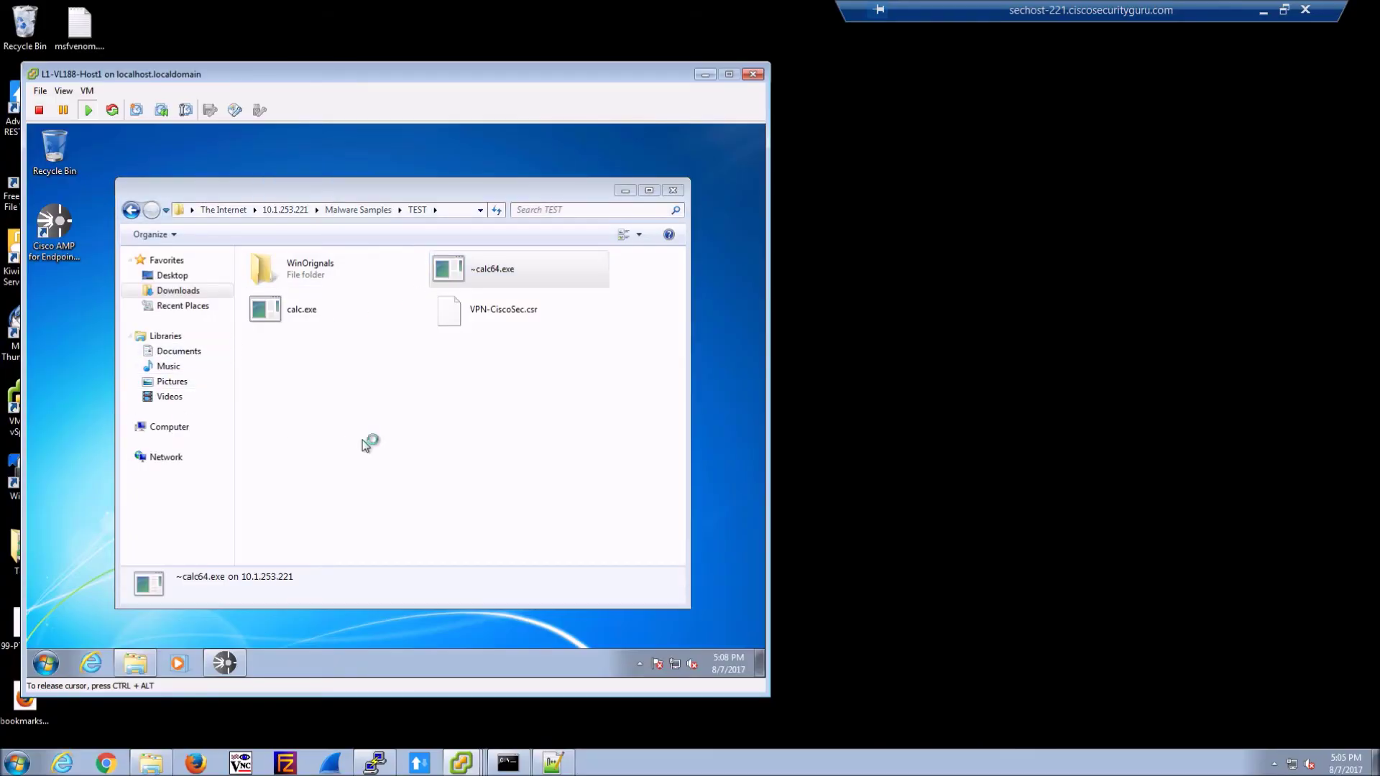
{"action": "left_click_drag", "start_coordinate": [383, 188], "coordinate": [447, 177]}
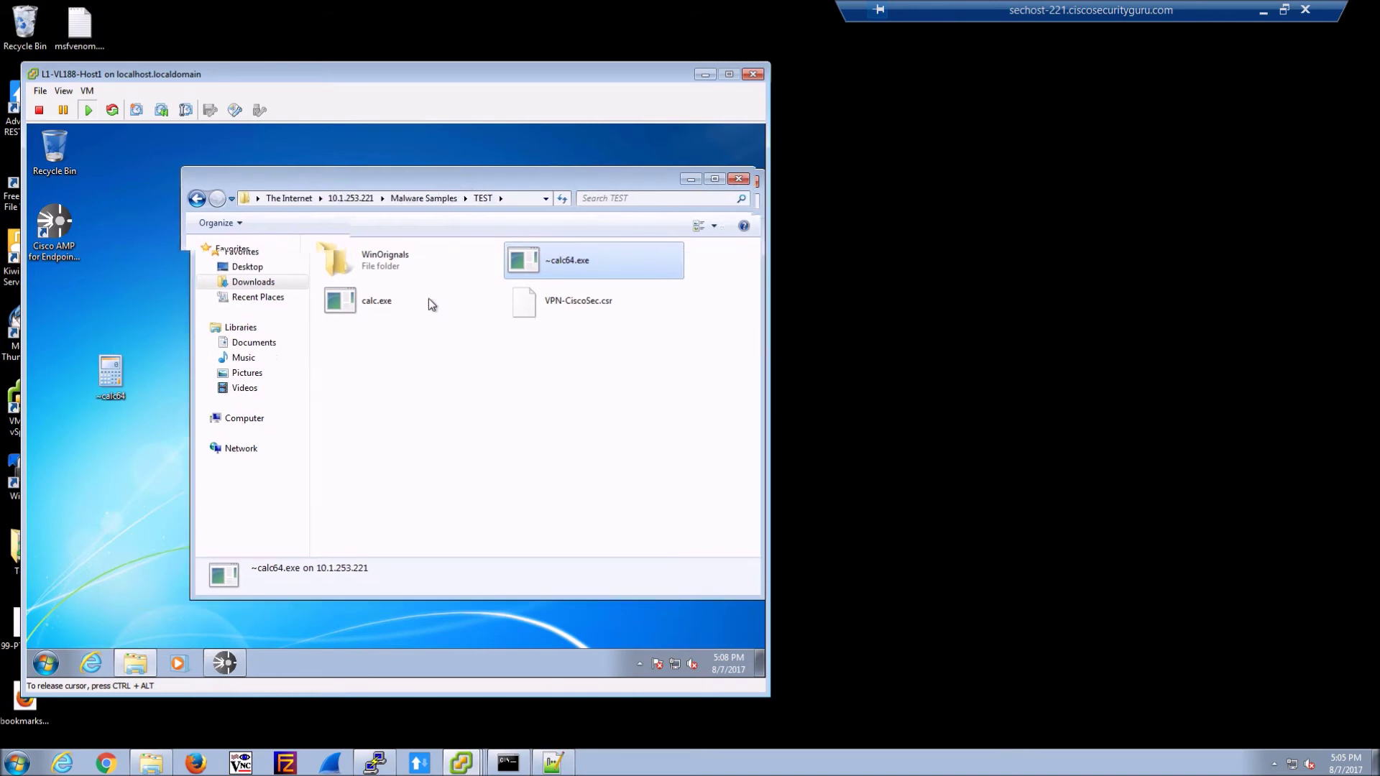
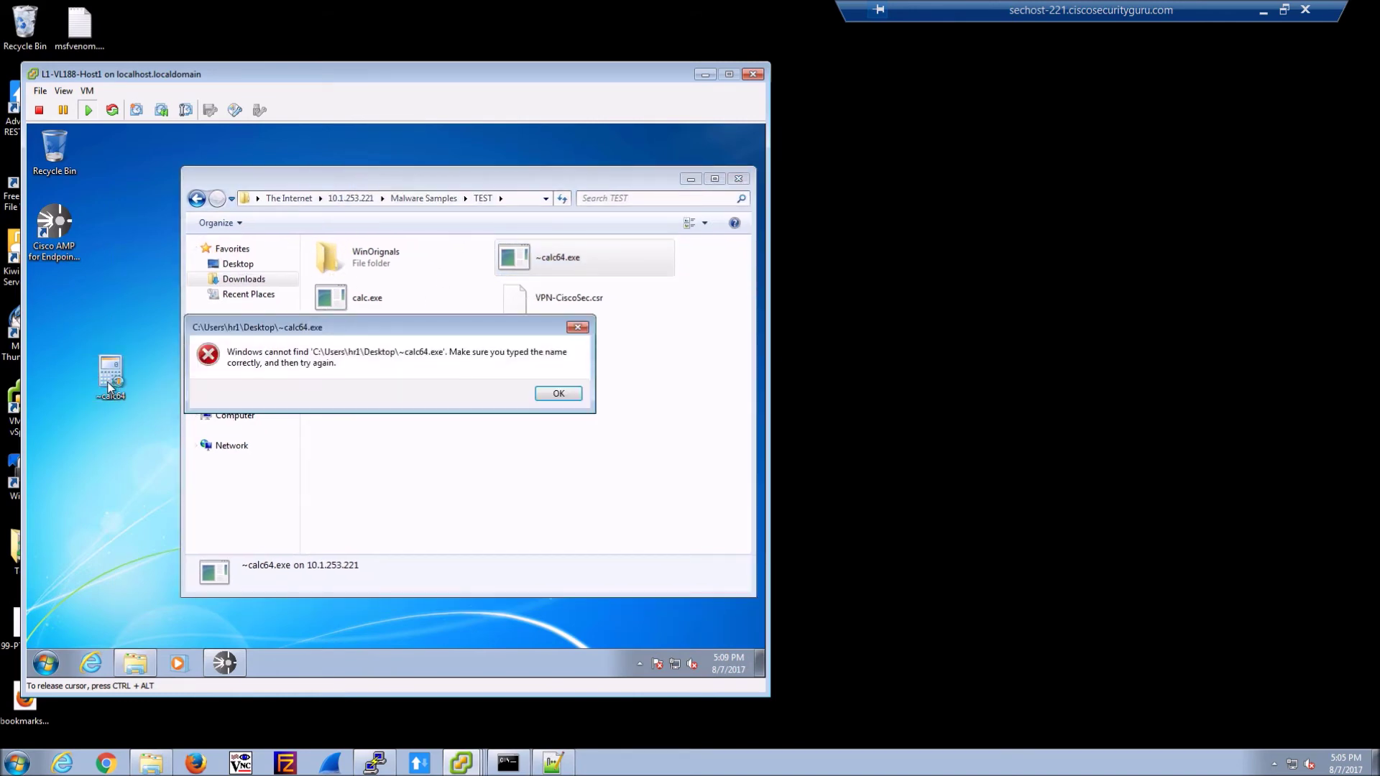
Dismiss the Windows 7 guest's error that ~calc64.exe cannot be found
{"action": "left_click", "coordinate": [559, 393]}
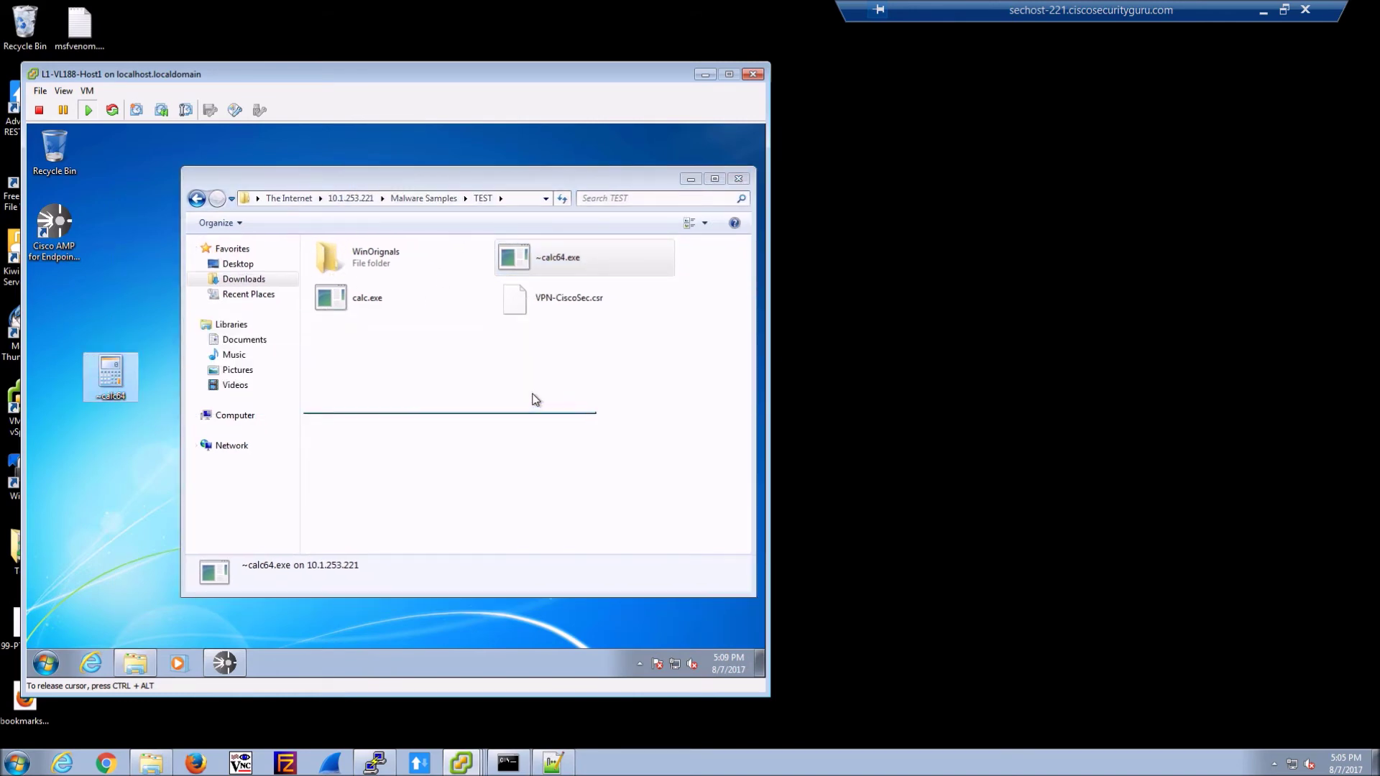
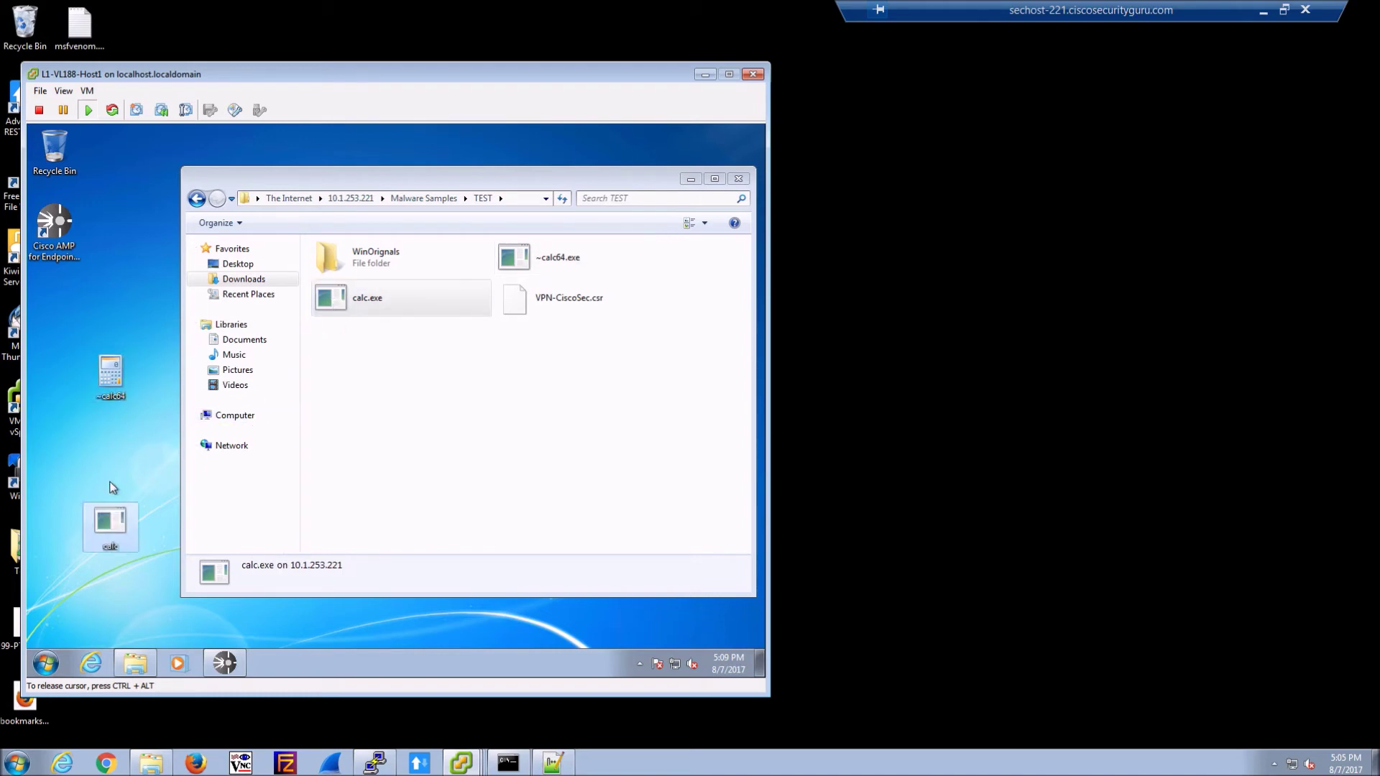
Delete both calc sample files from the desktop and refresh it
{"action": "left_click", "coordinate": [95, 394], "text": "ctrl"}
{"action": "left_click_drag", "start_coordinate": [95, 394], "coordinate": [58, 160]}
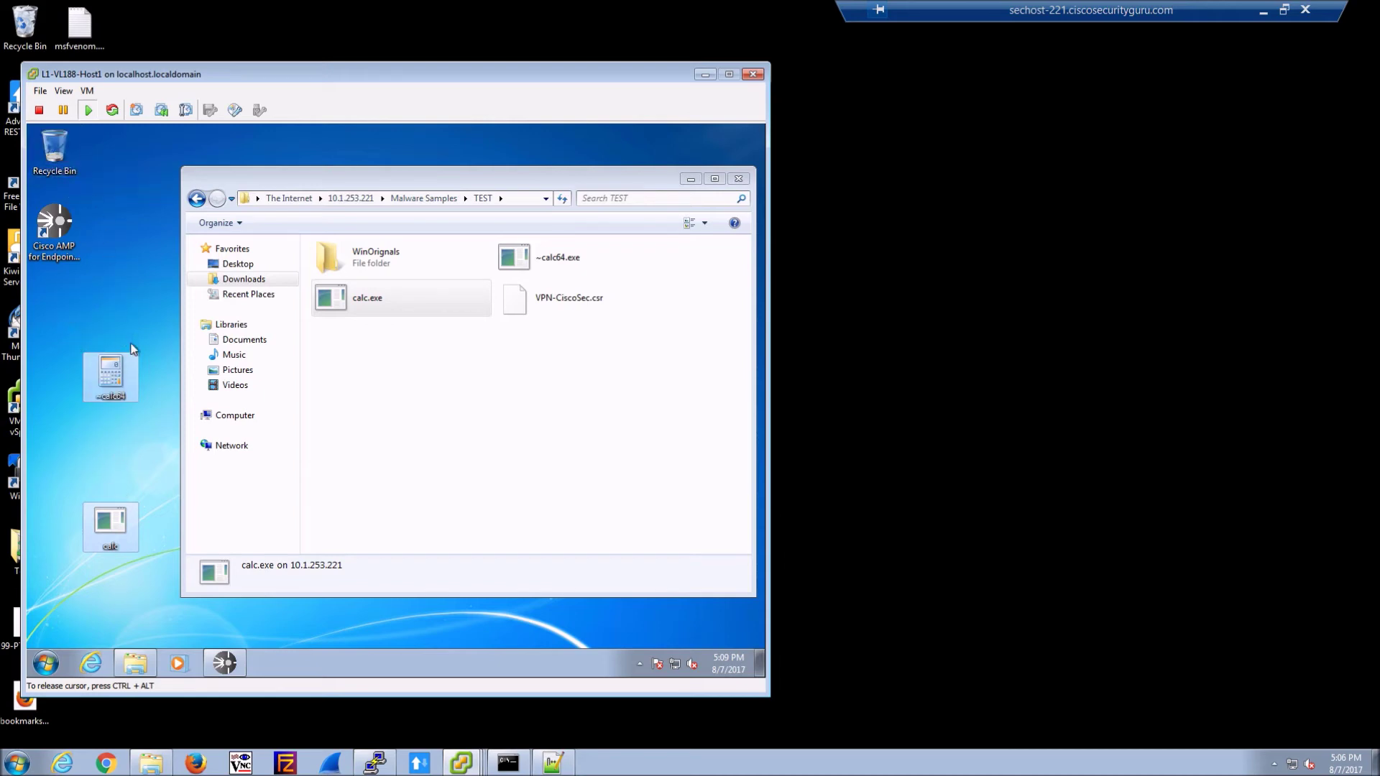
{"action": "right_click", "coordinate": [315, 609]}
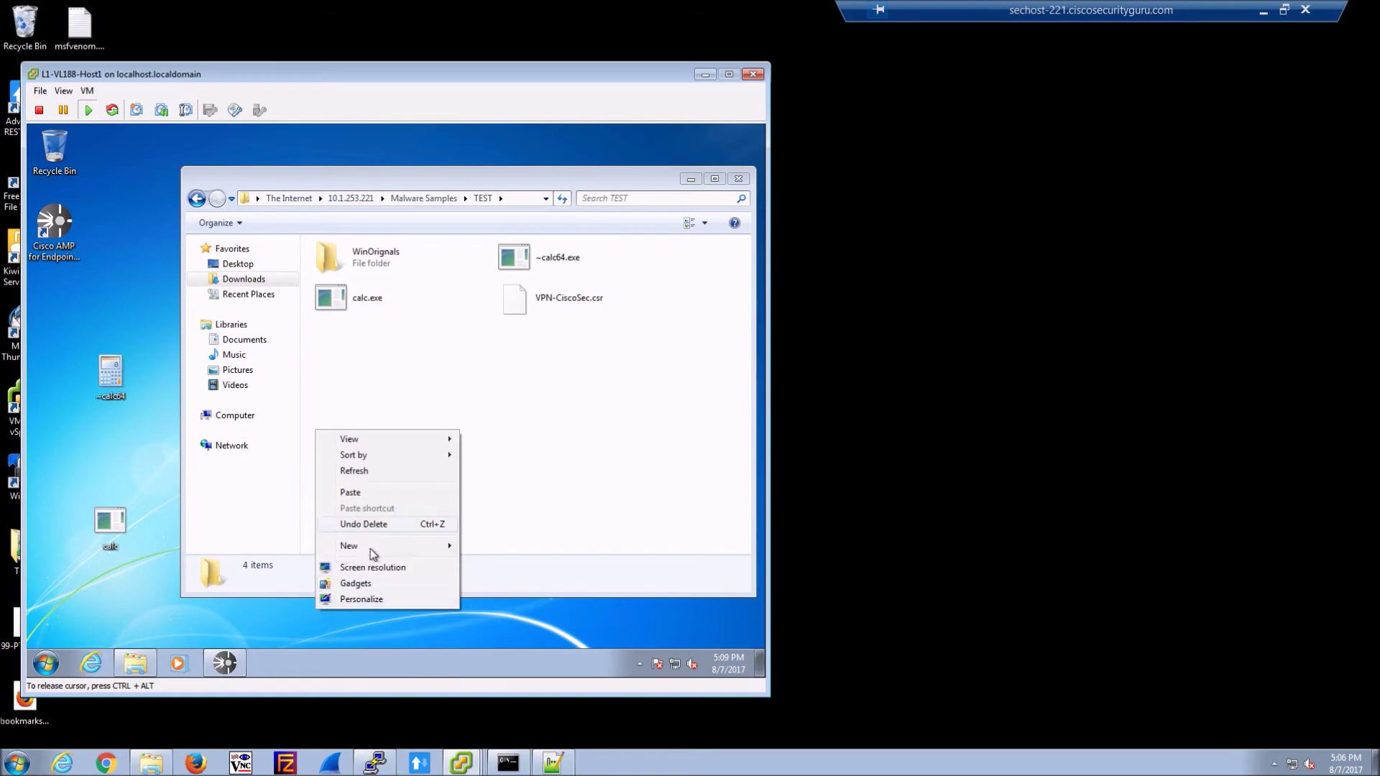
{"action": "left_click", "coordinate": [353, 472]}
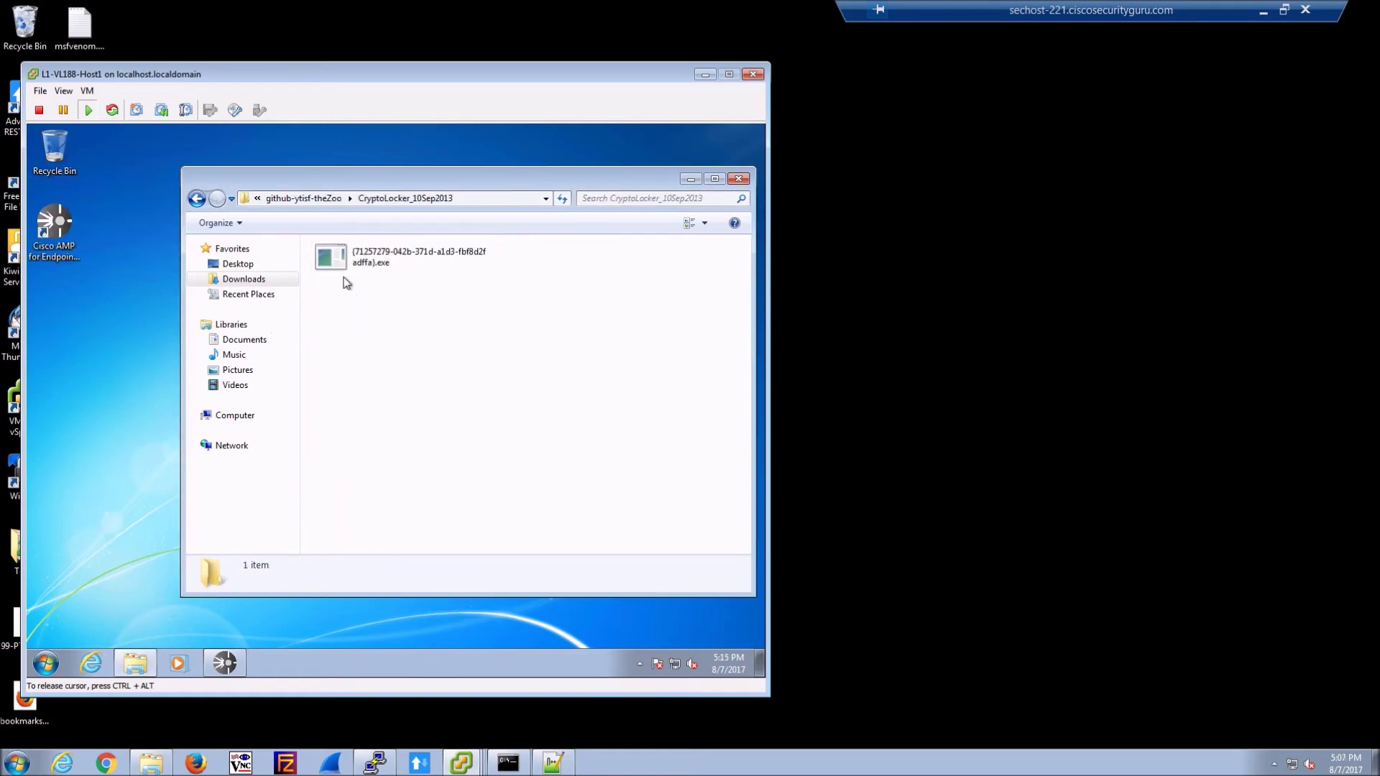
Copy the CryptoLocker executable to the desktop, run it, and dismiss the file-not-found error
{"action": "left_click_drag", "start_coordinate": [338, 260], "coordinate": [97, 375]}
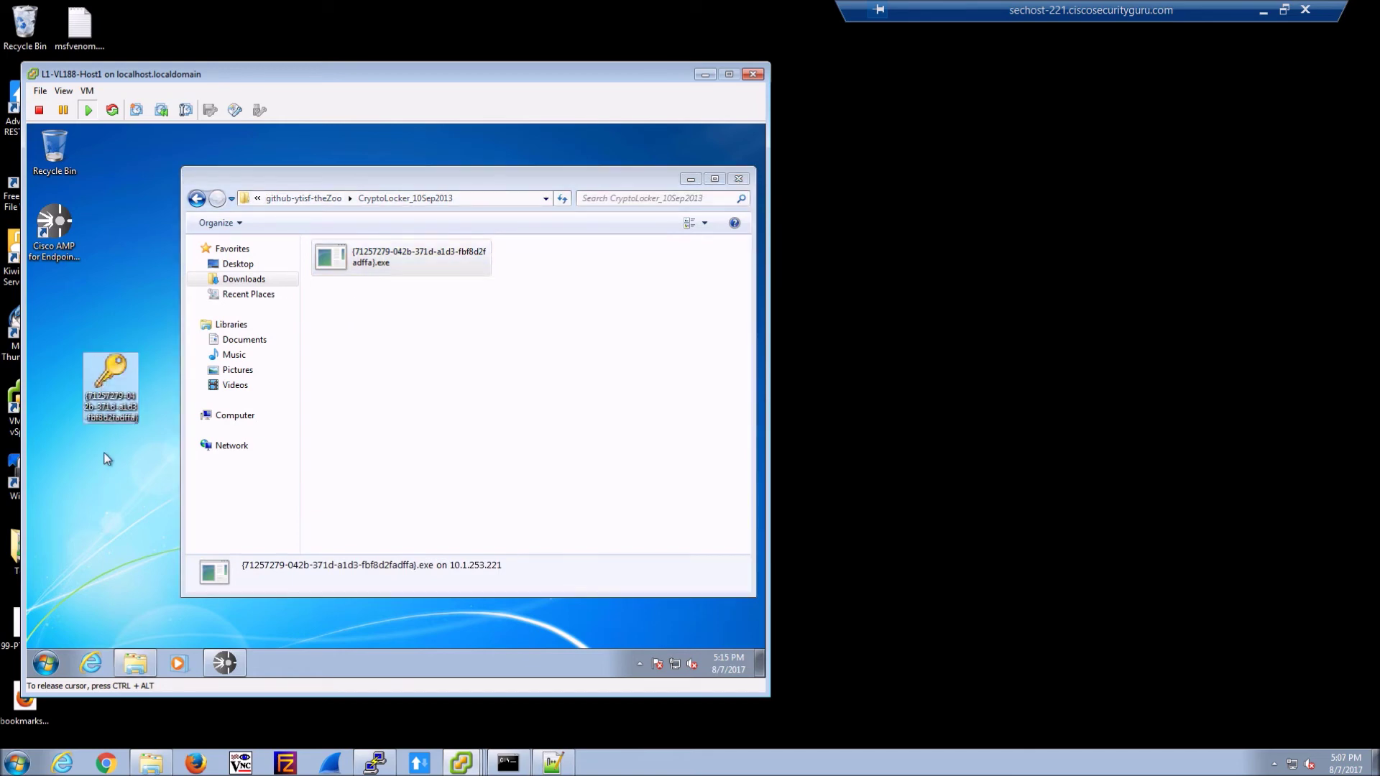
{"action": "double_click", "coordinate": [110, 376]}
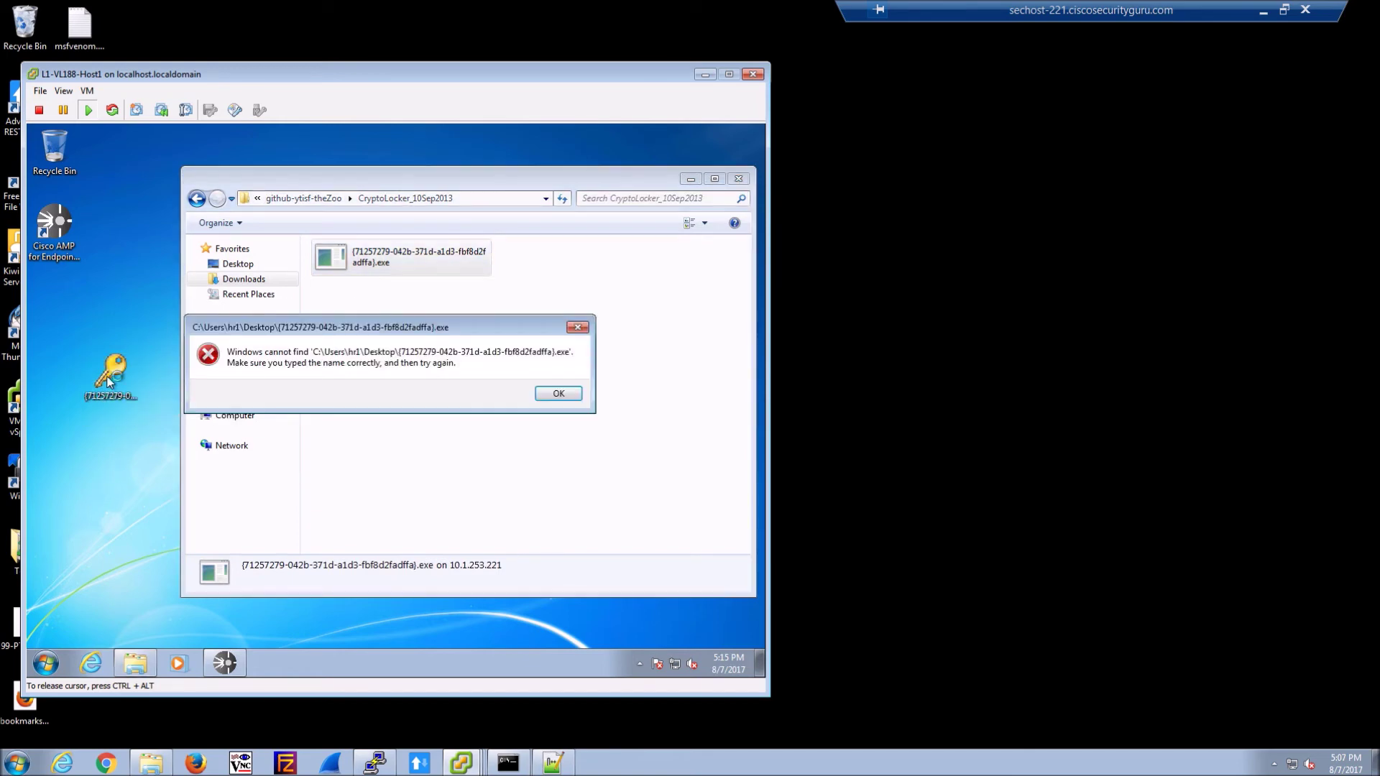
{"action": "left_click", "coordinate": [559, 394]}
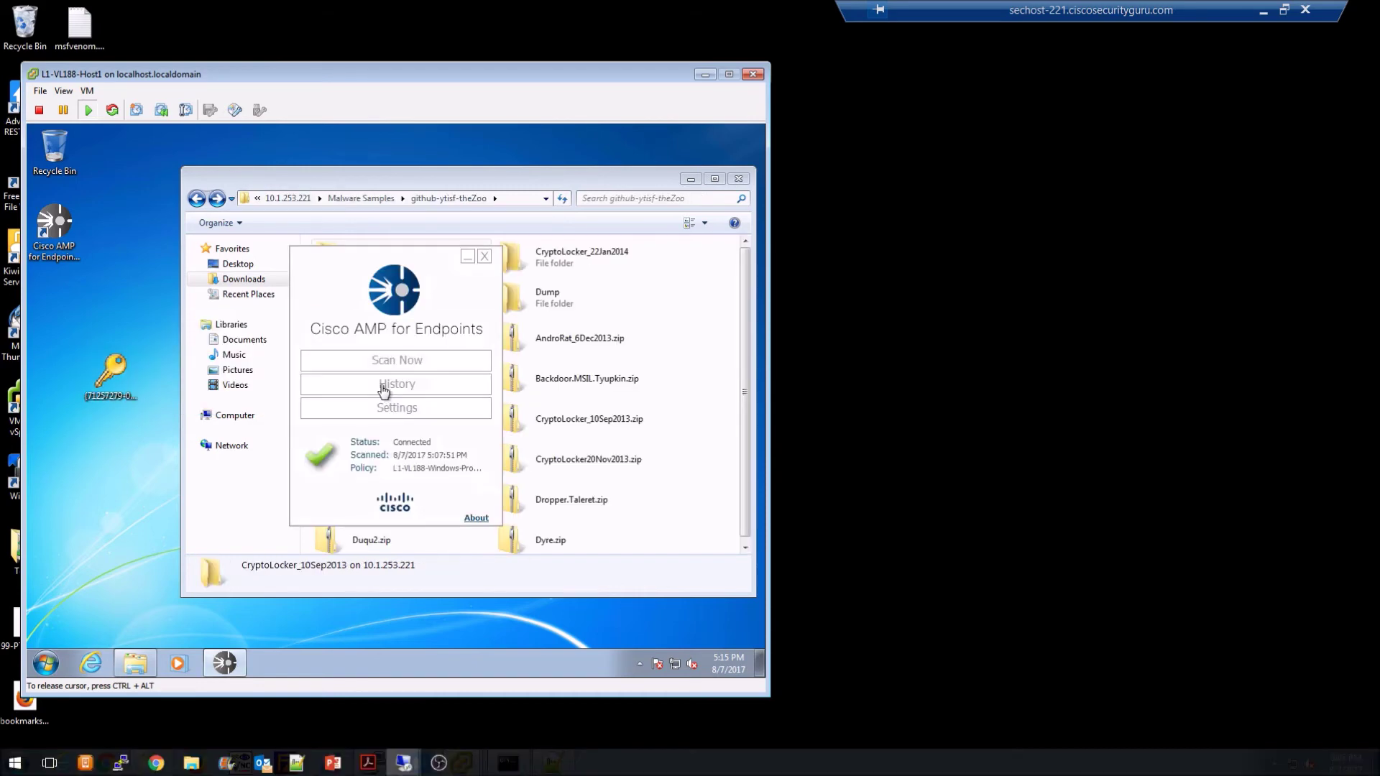
{"action": "left_click", "coordinate": [382, 388]}
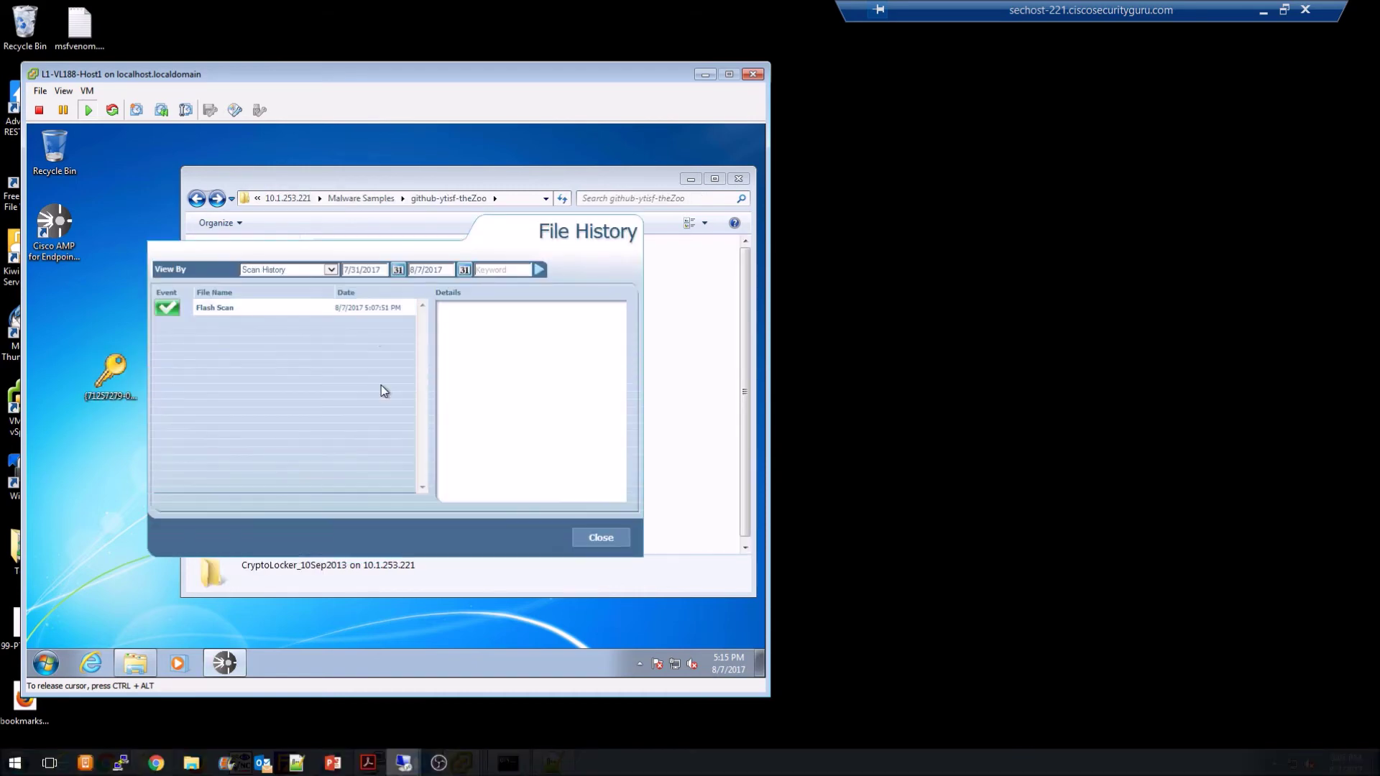
{"action": "left_click", "coordinate": [331, 270]}
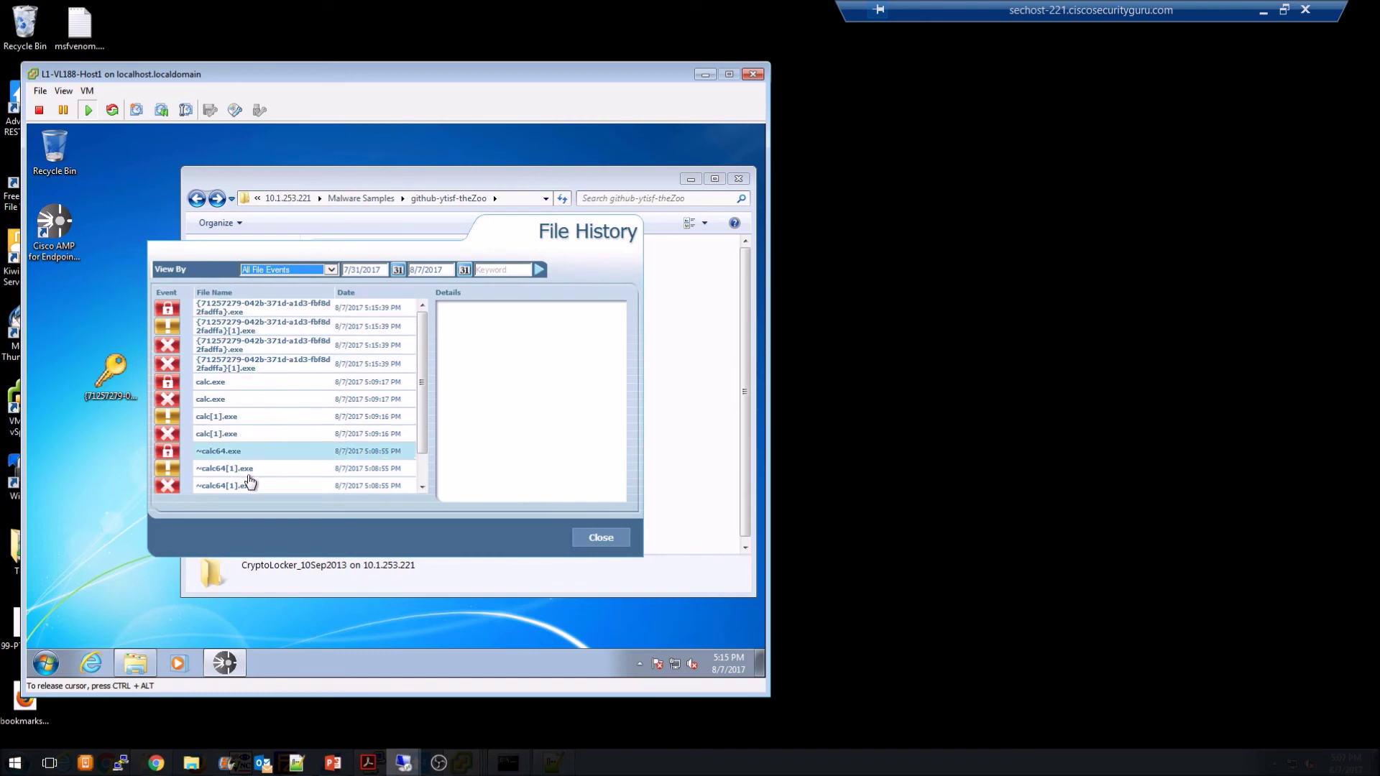
{"action": "left_click", "coordinate": [594, 539]}
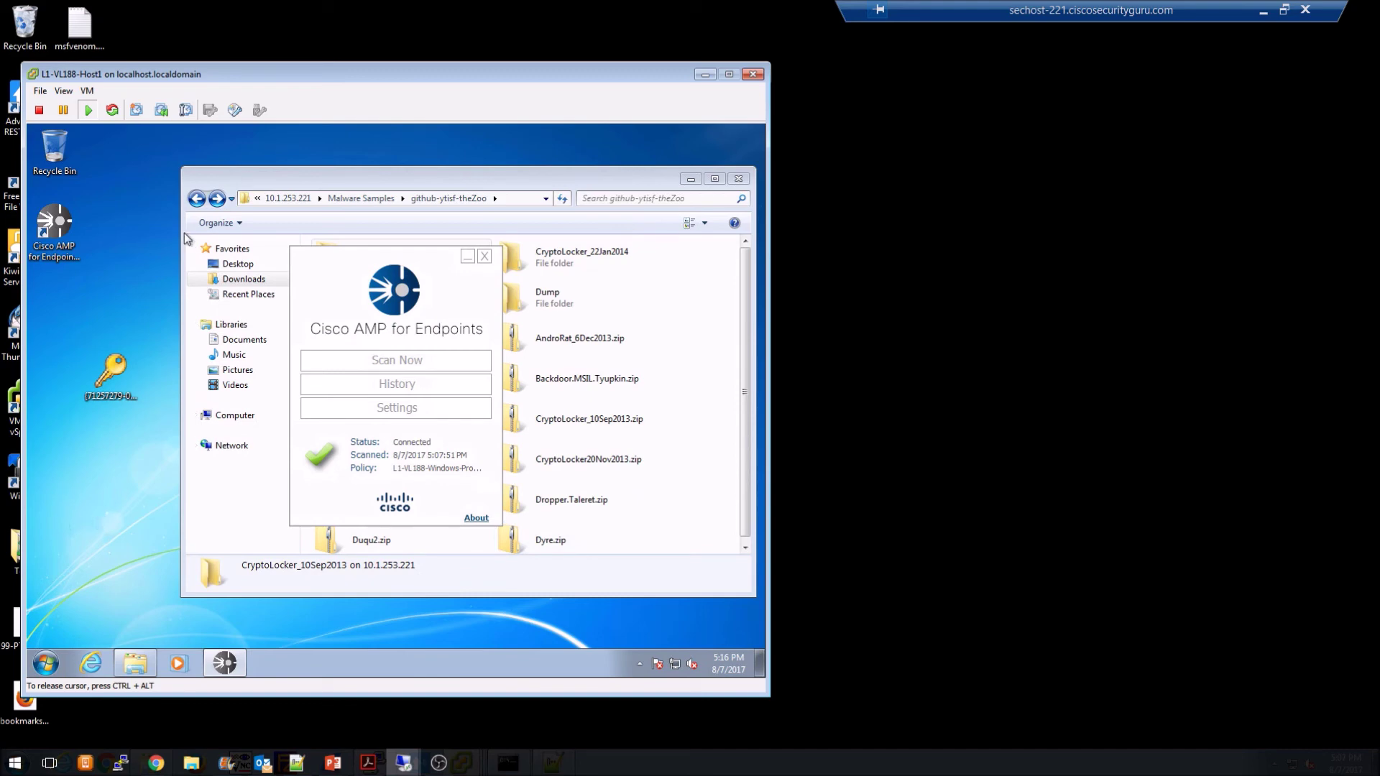
{"action": "left_click", "coordinate": [54, 226]}
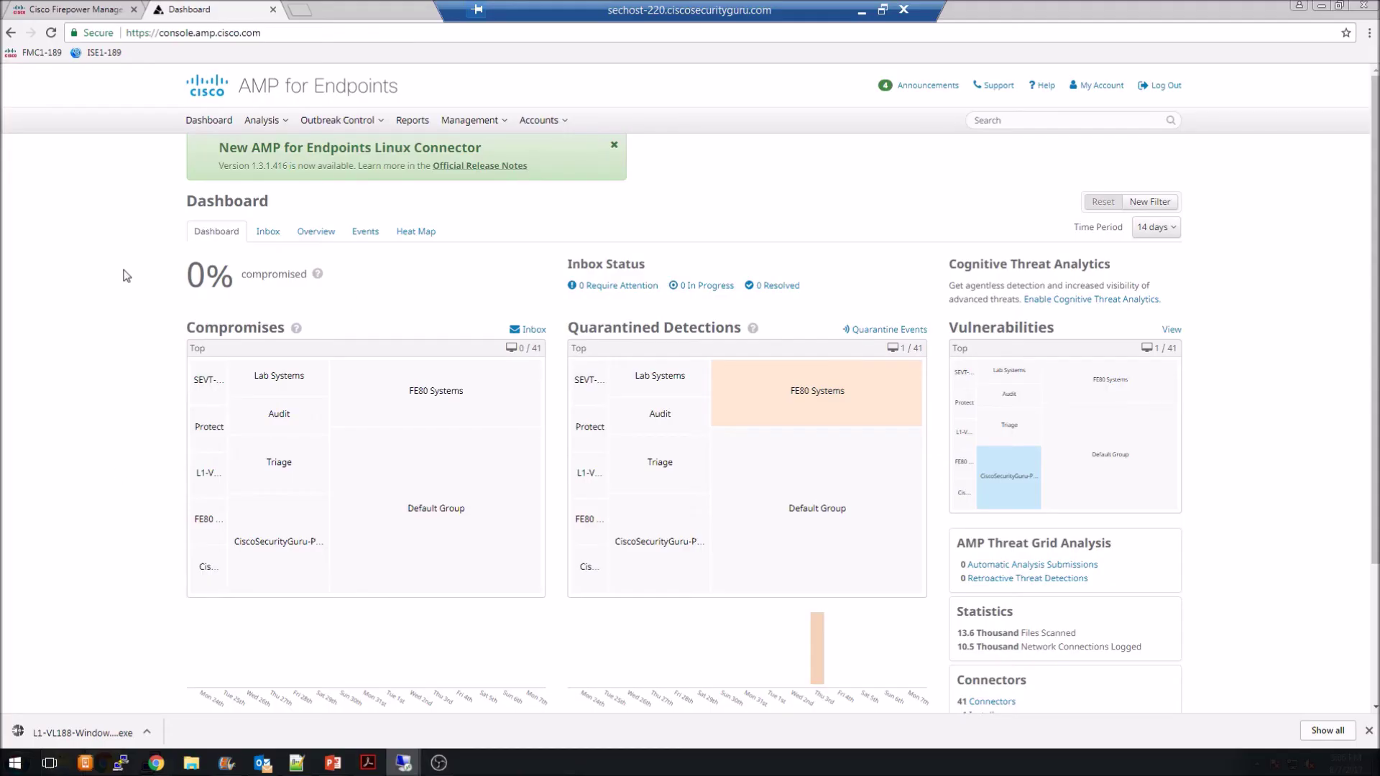
Reload the AMP dashboard and filter it to the compromised L1-VL188-Windows group
{"action": "key", "text": "F5"}
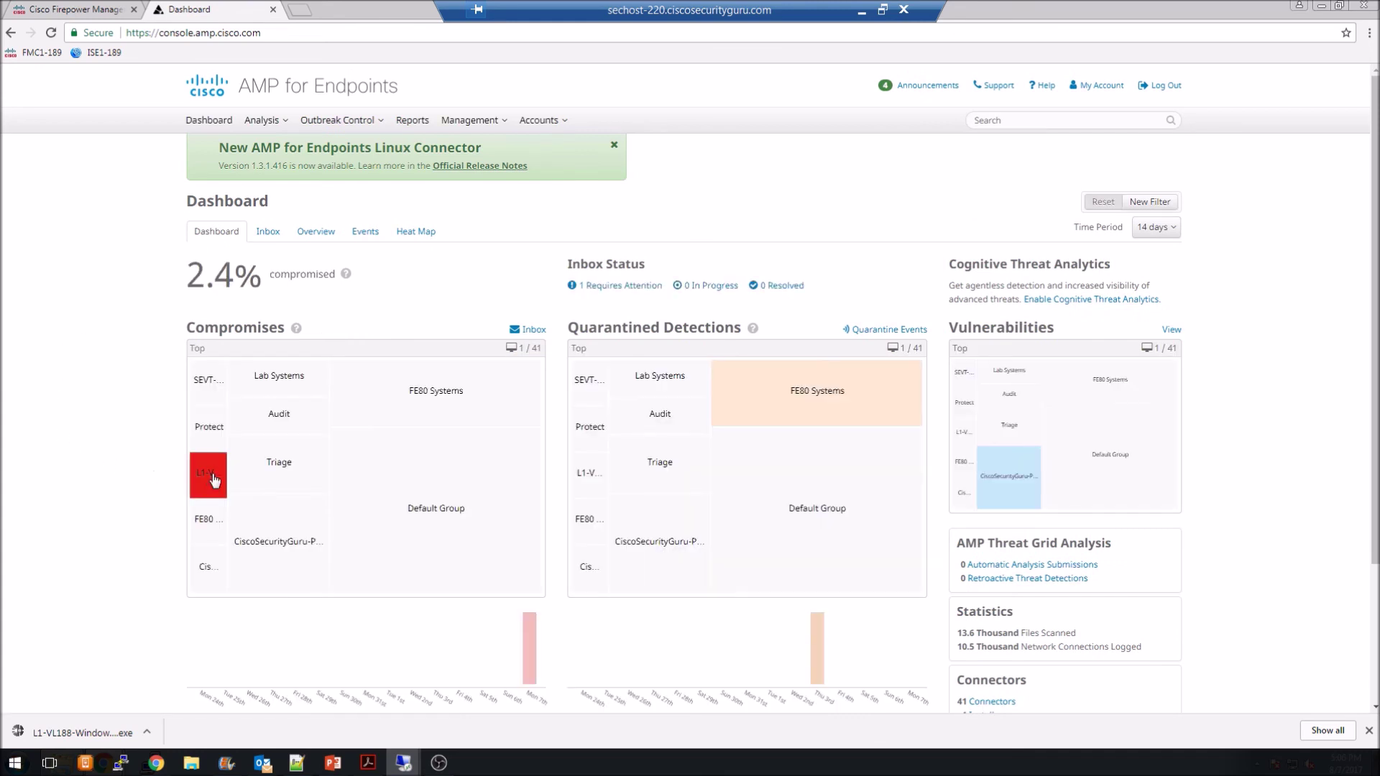
{"action": "left_click", "coordinate": [214, 479]}
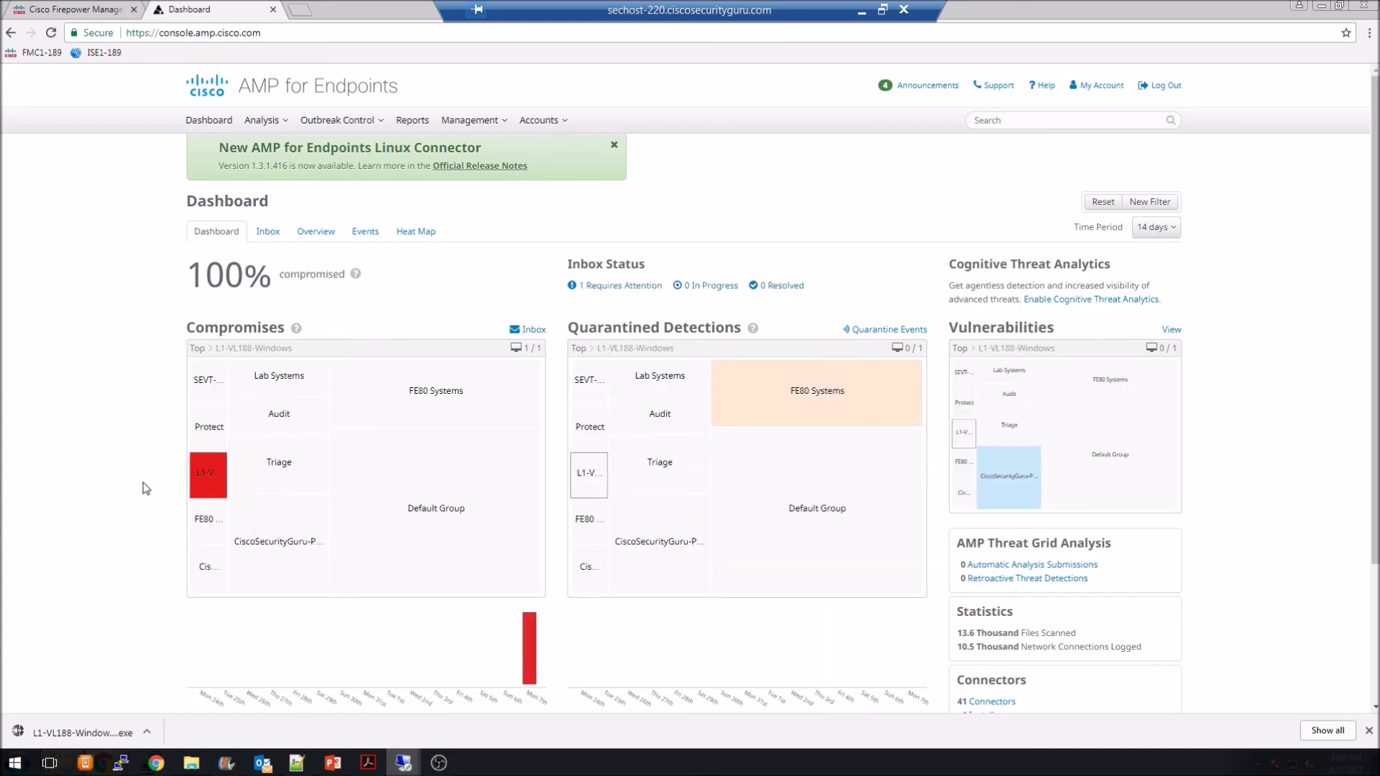
{"action": "scroll", "coordinate": [147, 507], "scroll_direction": "down", "scroll_amount": 3}
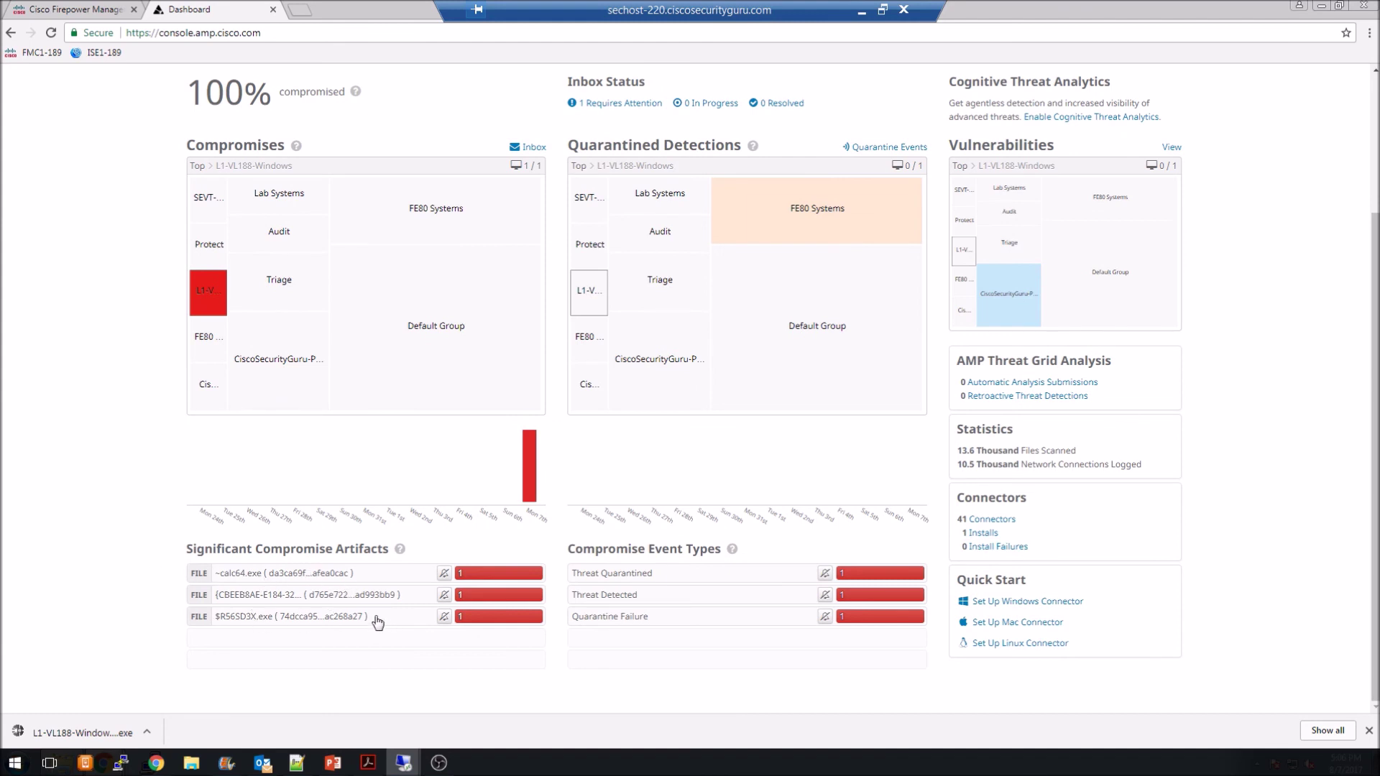
In the Inbox, expand host L1-VL188-HOST1 to review its 12 incidents
{"action": "left_click", "coordinate": [533, 147]}
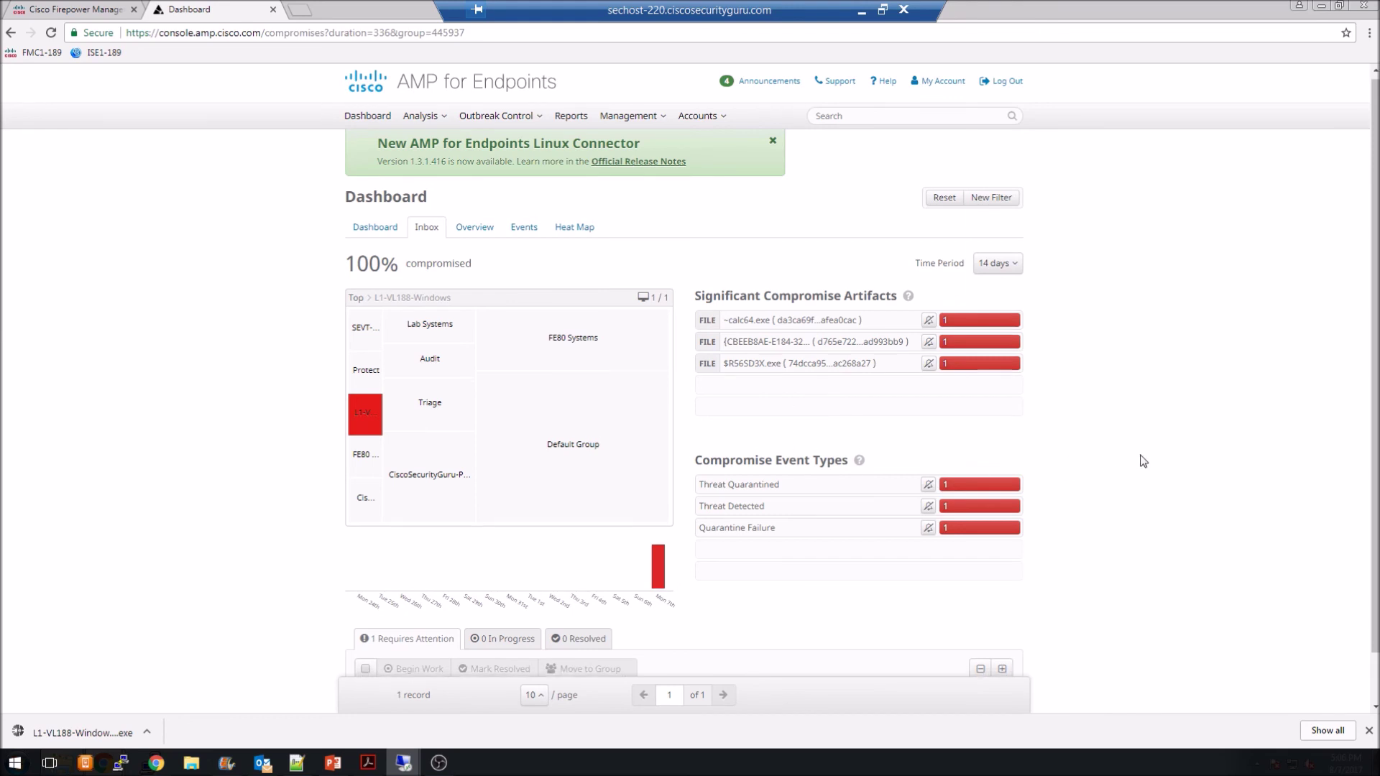
{"action": "scroll", "coordinate": [1143, 461], "scroll_direction": "down", "scroll_amount": 1}
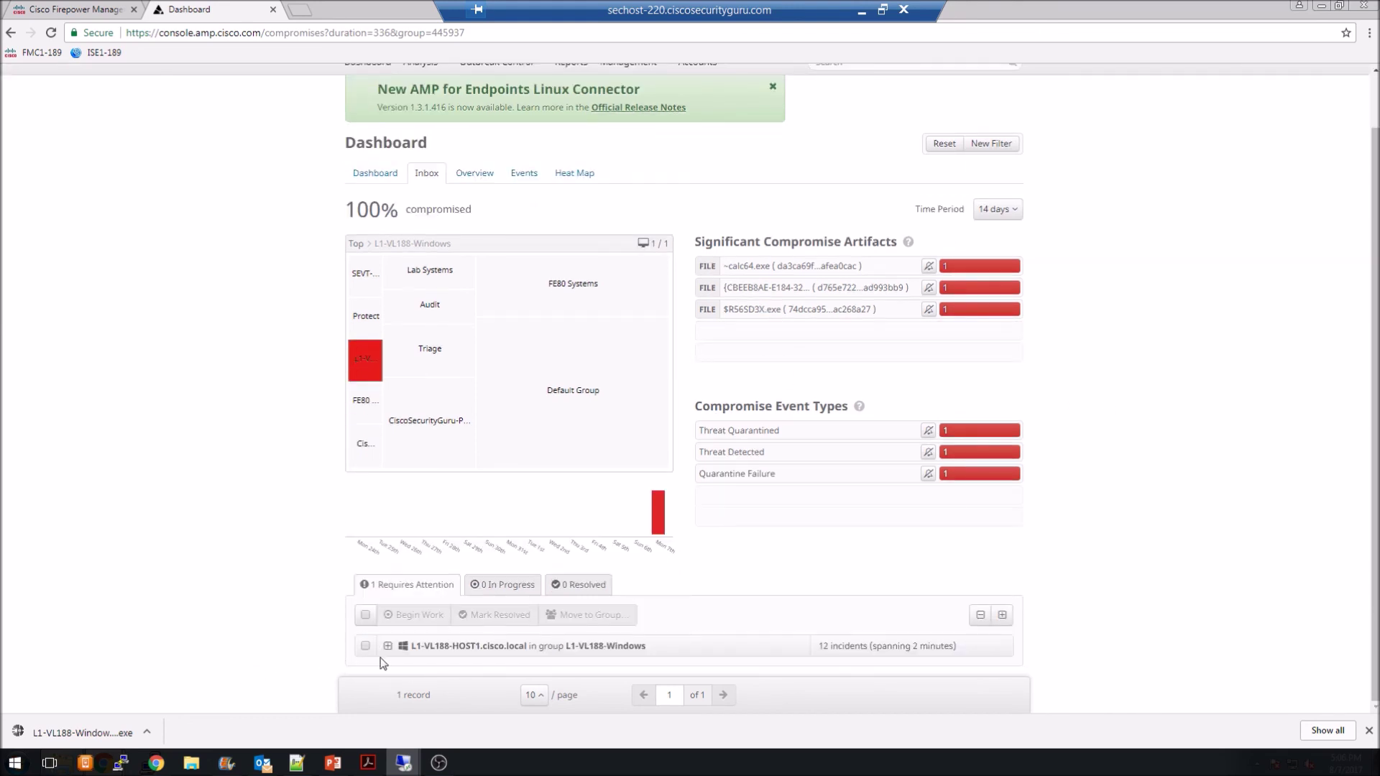
{"action": "left_click", "coordinate": [558, 651]}
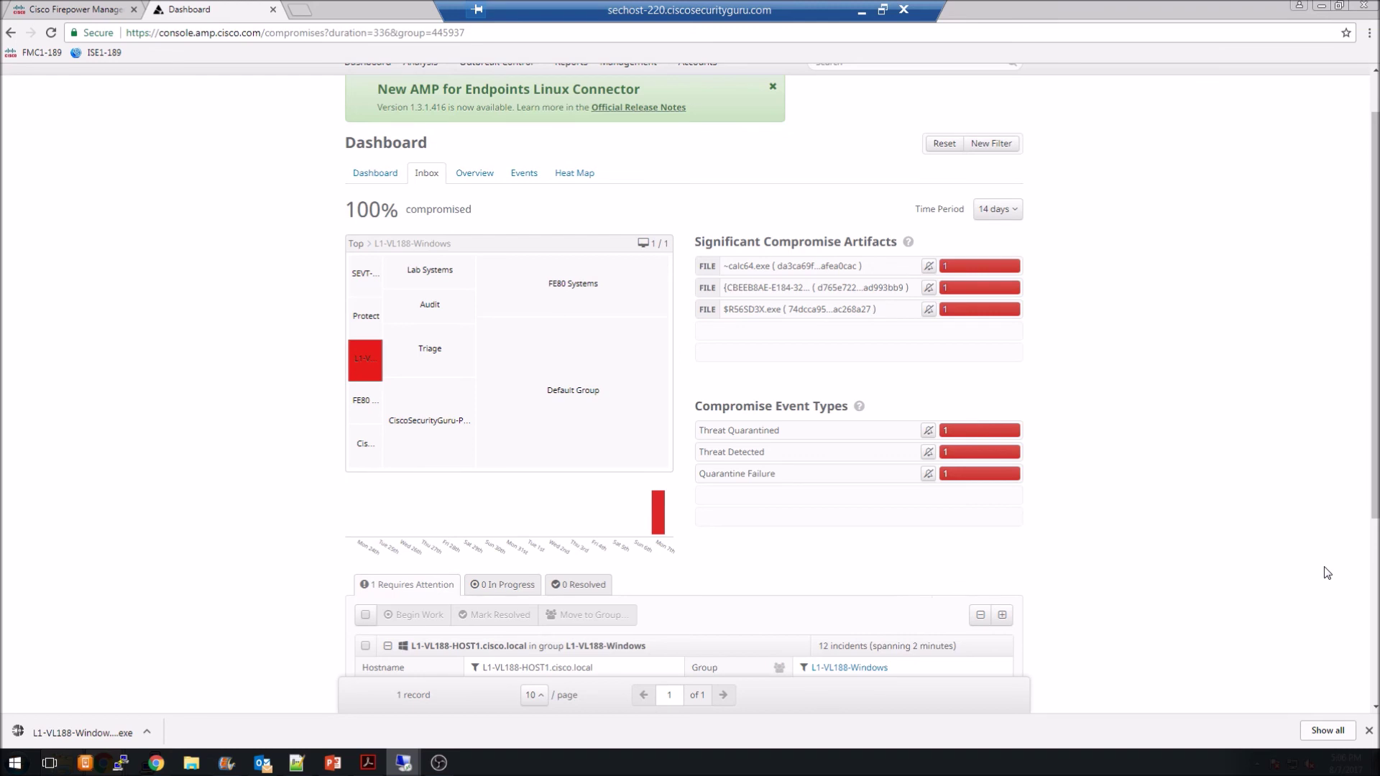
{"action": "scroll", "coordinate": [1219, 559], "scroll_direction": "down", "scroll_amount": 1}
{"action": "scroll", "coordinate": [1219, 559], "scroll_direction": "down", "scroll_amount": 4}
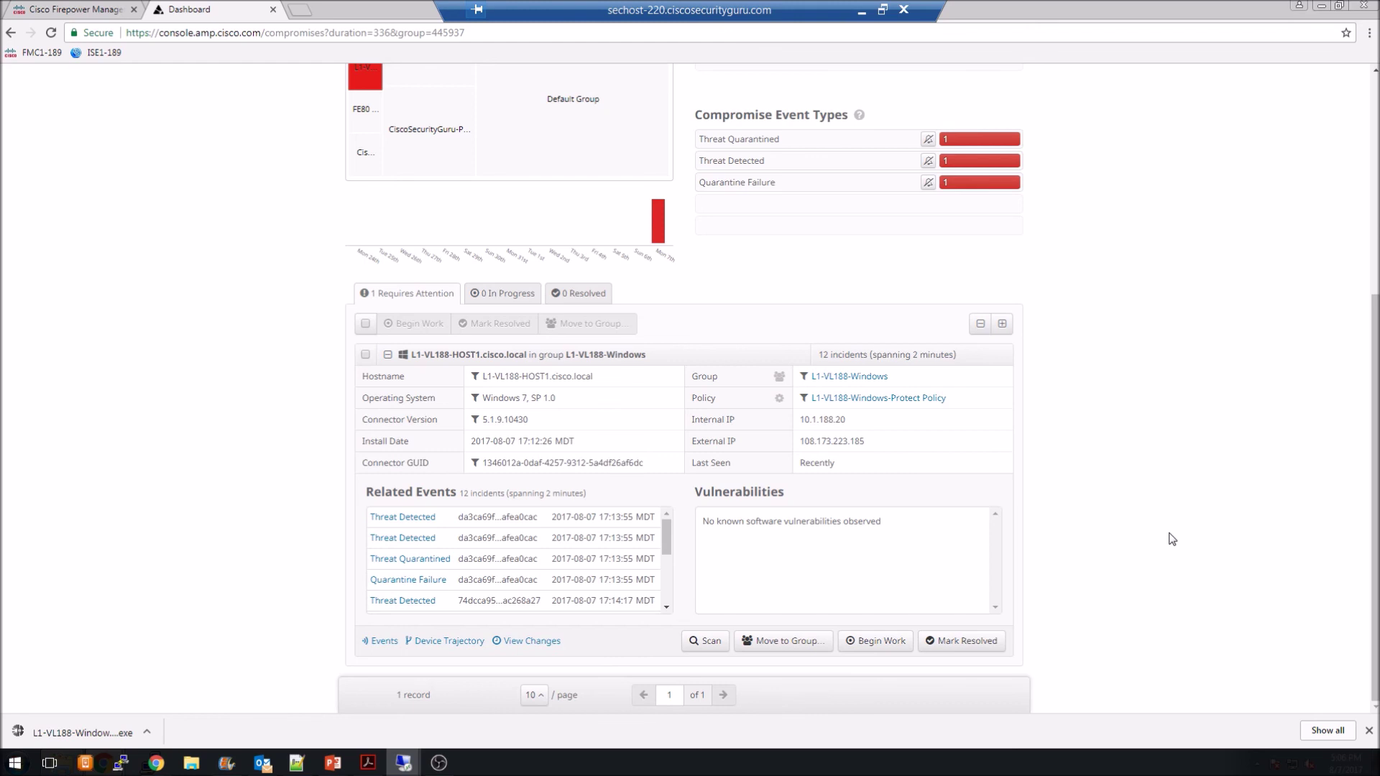
{"action": "scroll", "coordinate": [624, 342], "scroll_direction": "up", "scroll_amount": 3}
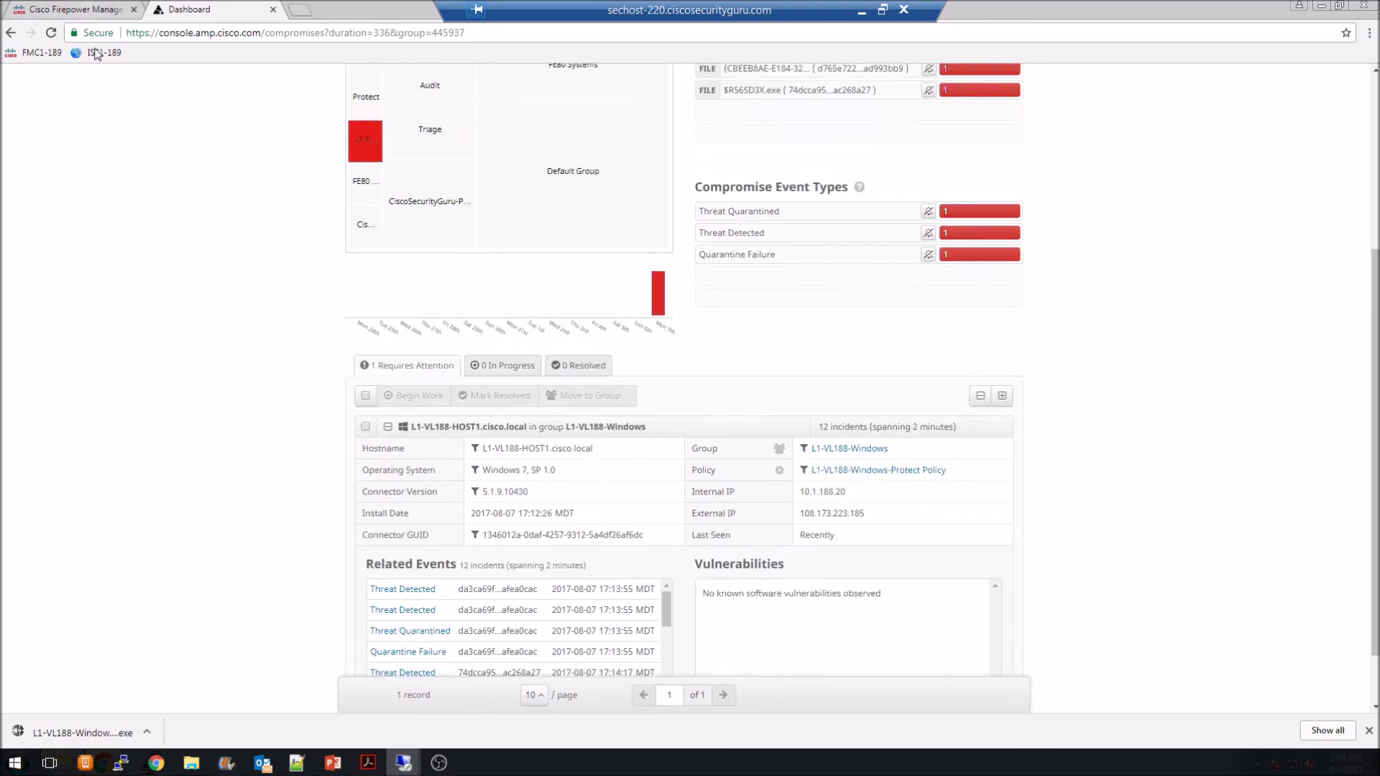
{"action": "left_click", "coordinate": [76, 10]}
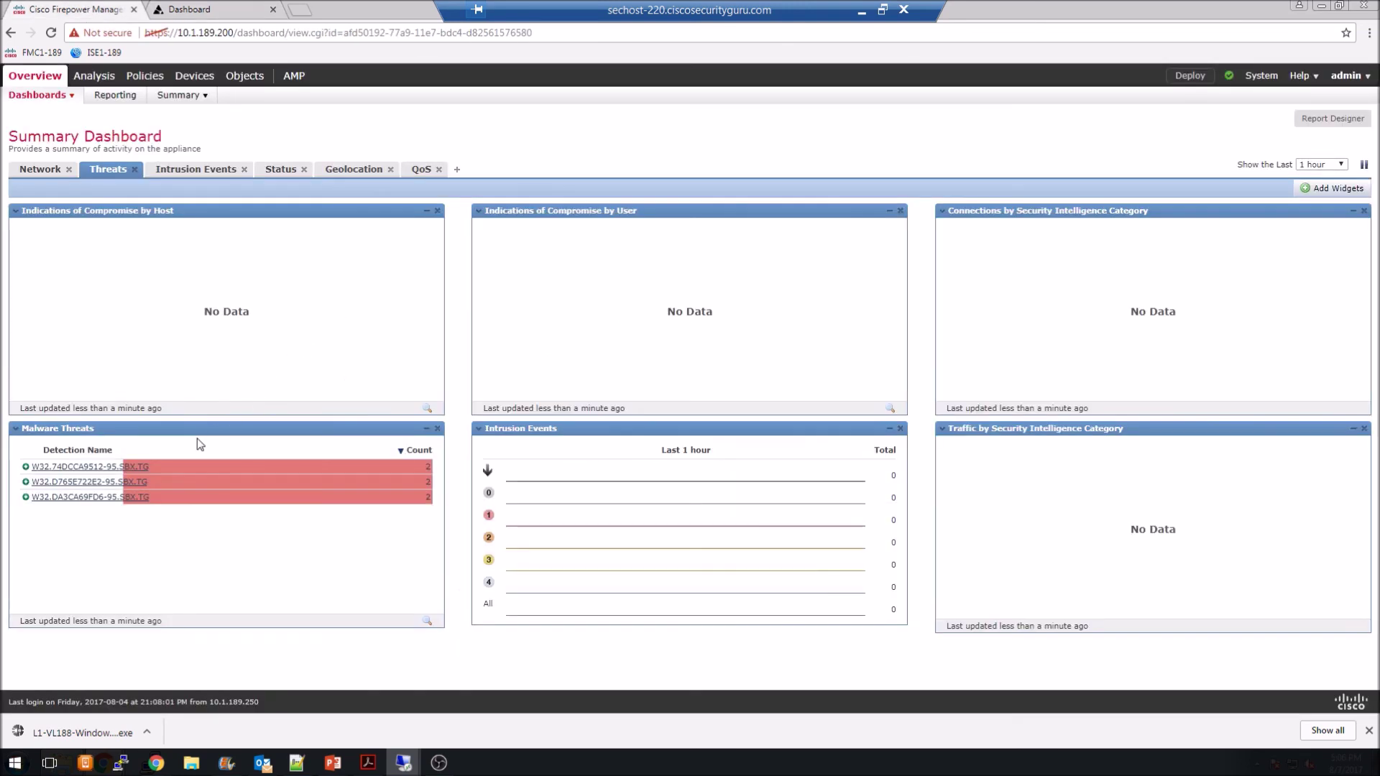
Show the Malware Summary for W32.74DCCA9512-95.SBX.TG from the Malware Threats widget
{"action": "left_click", "coordinate": [83, 469]}
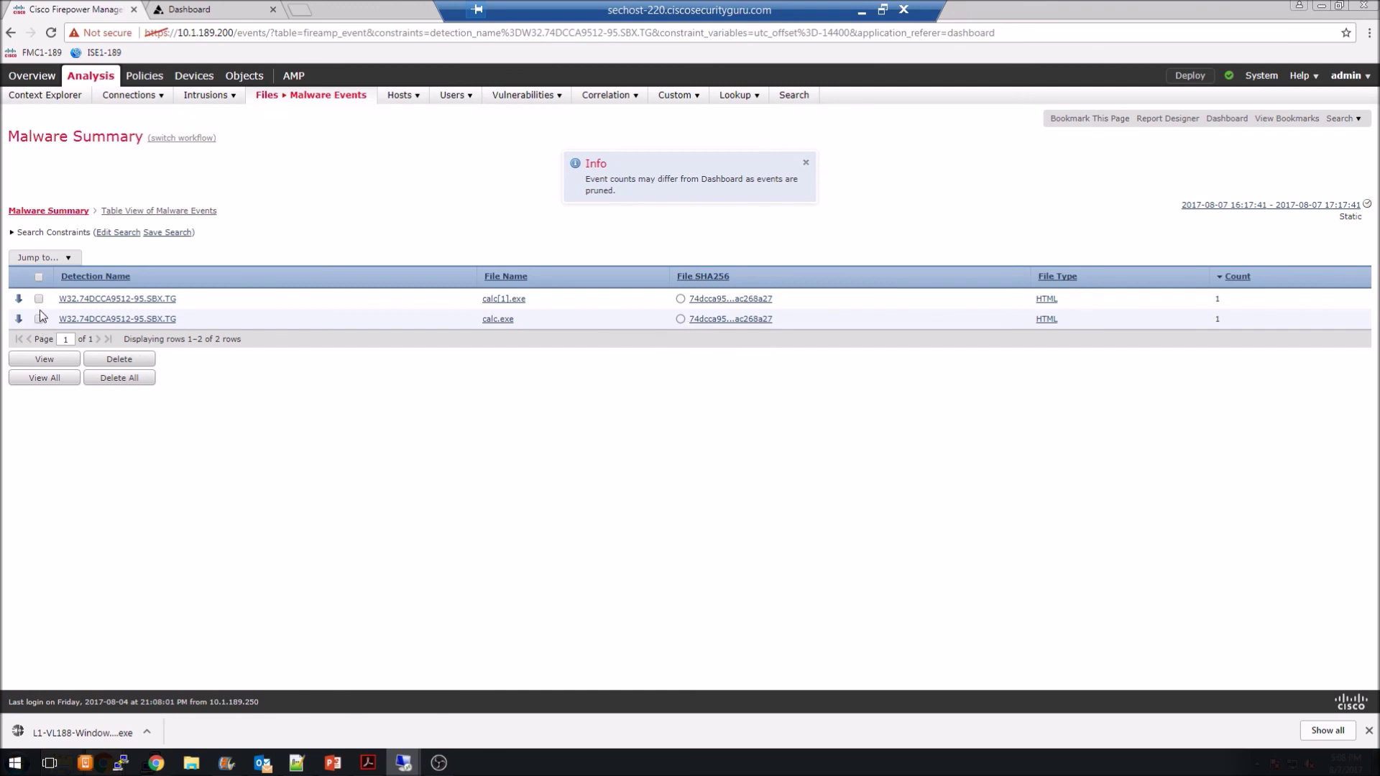
Open the file trajectory for hash 74dcca95…ac268a27 and inspect its quarantine and create events
{"action": "left_click", "coordinate": [680, 298]}
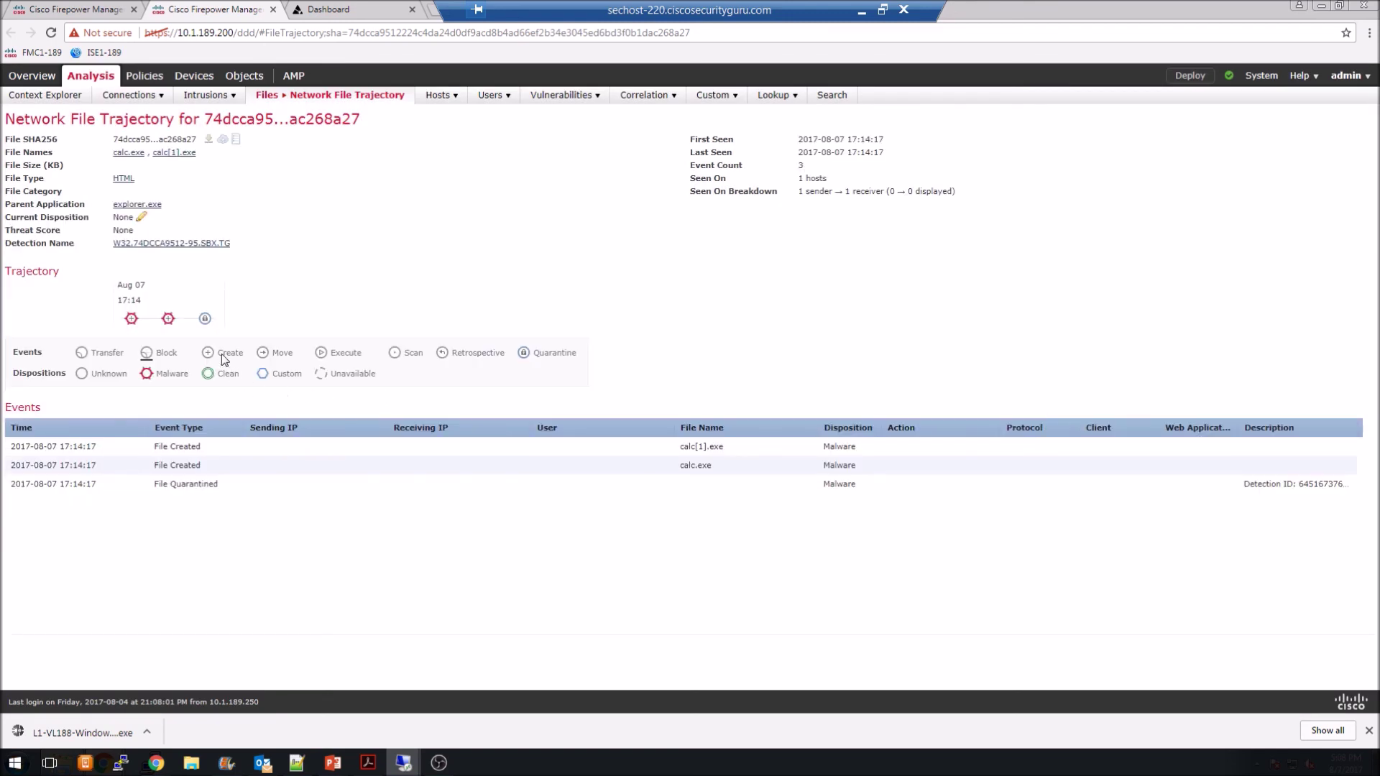
{"action": "left_click", "coordinate": [206, 320]}
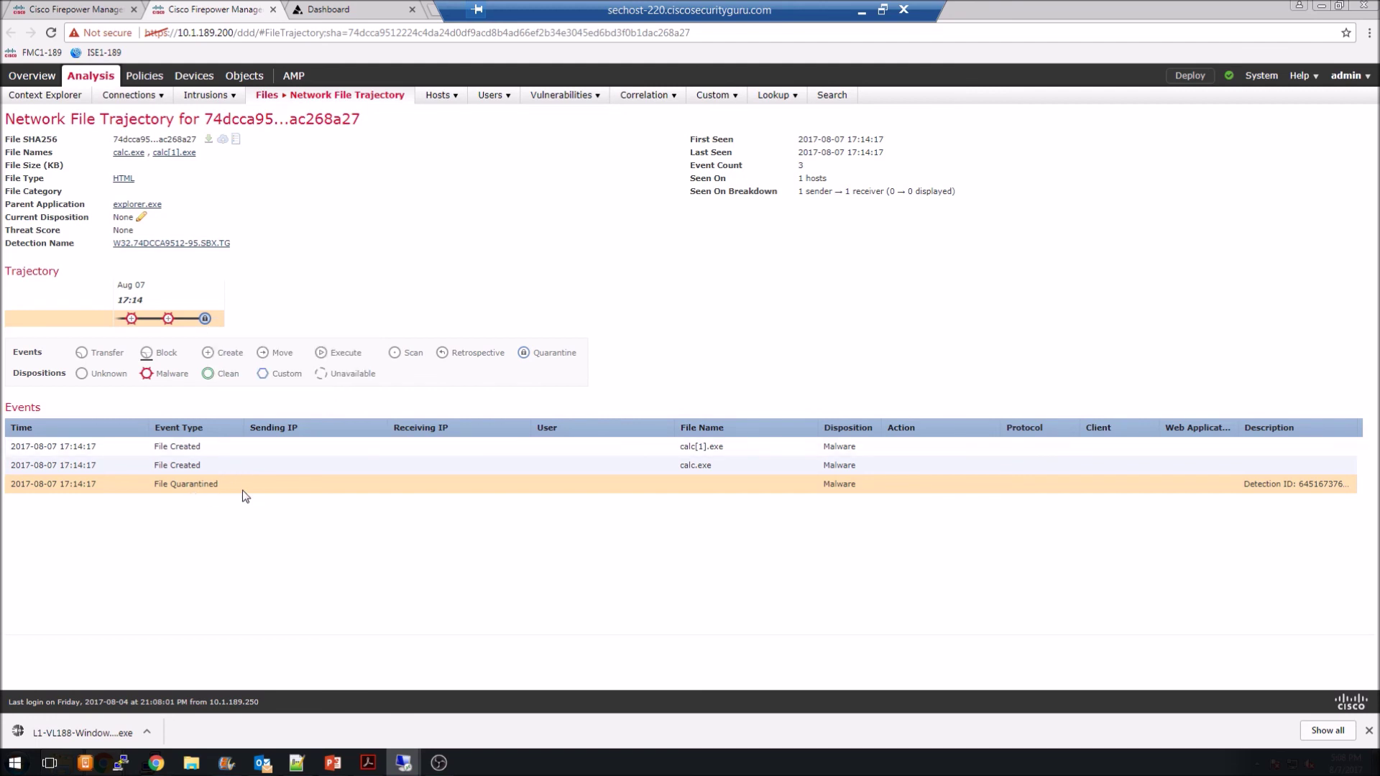
{"action": "mouse_move", "coordinate": [134, 320]}
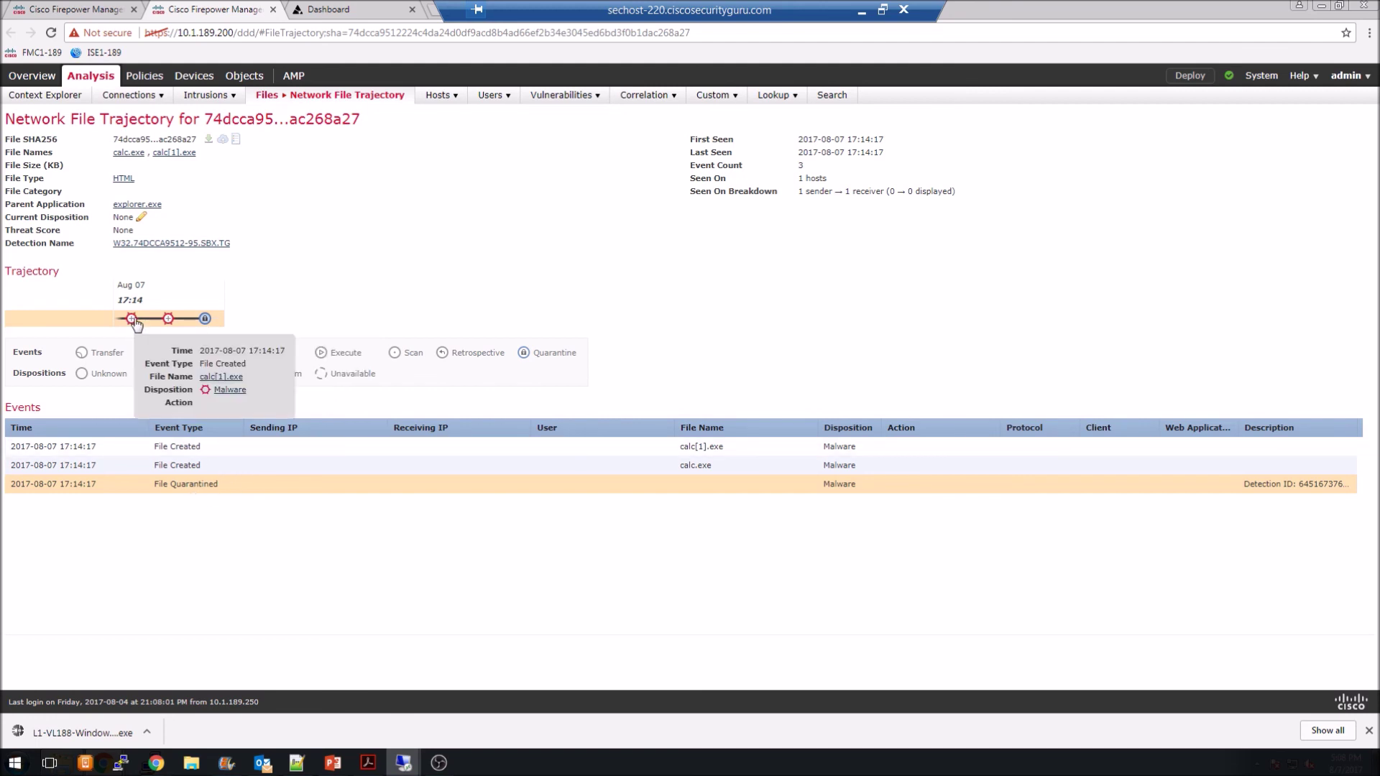